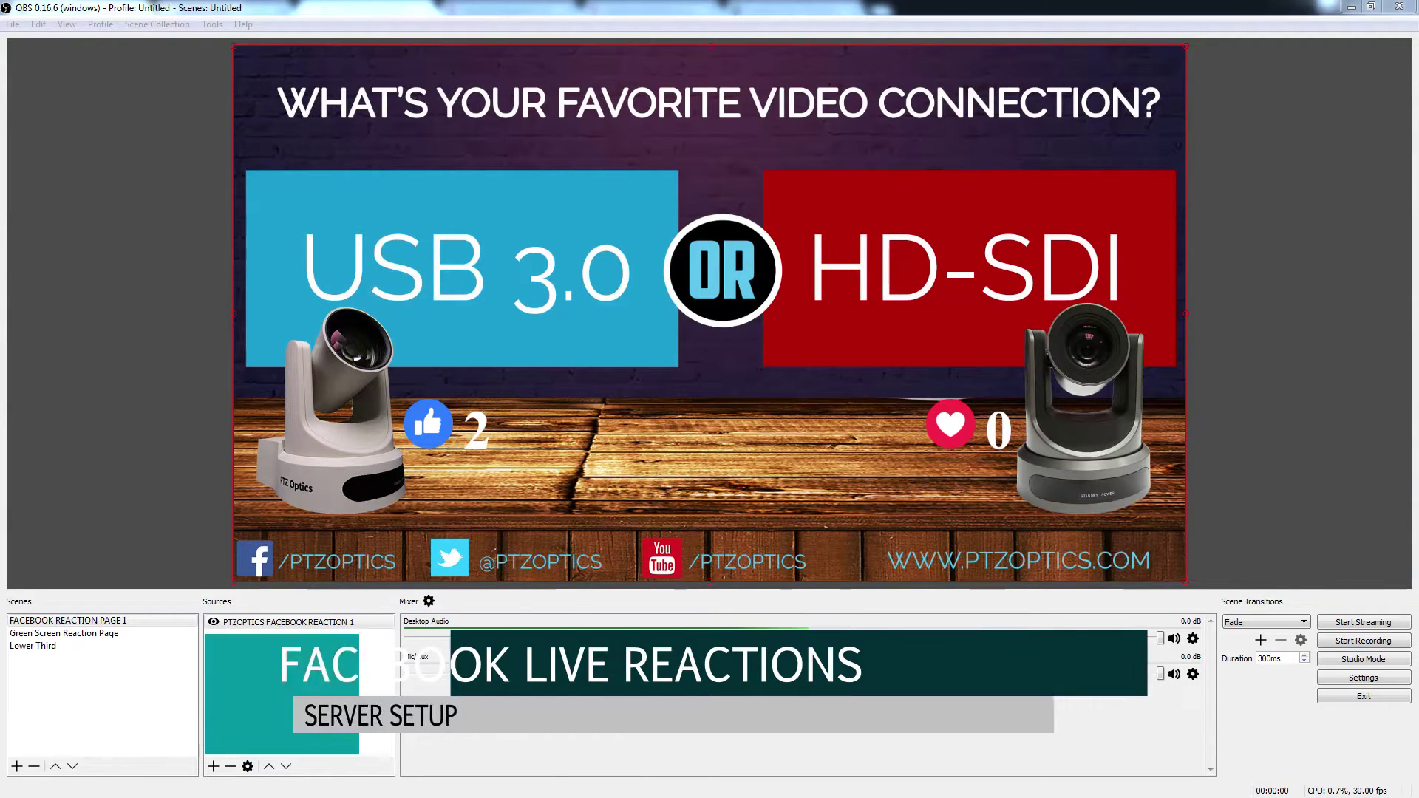
Preview the Green Screen Reaction Page and Lower Third scenes, then return to FACEBOOK REACTION PAGE 1
click(65, 634)
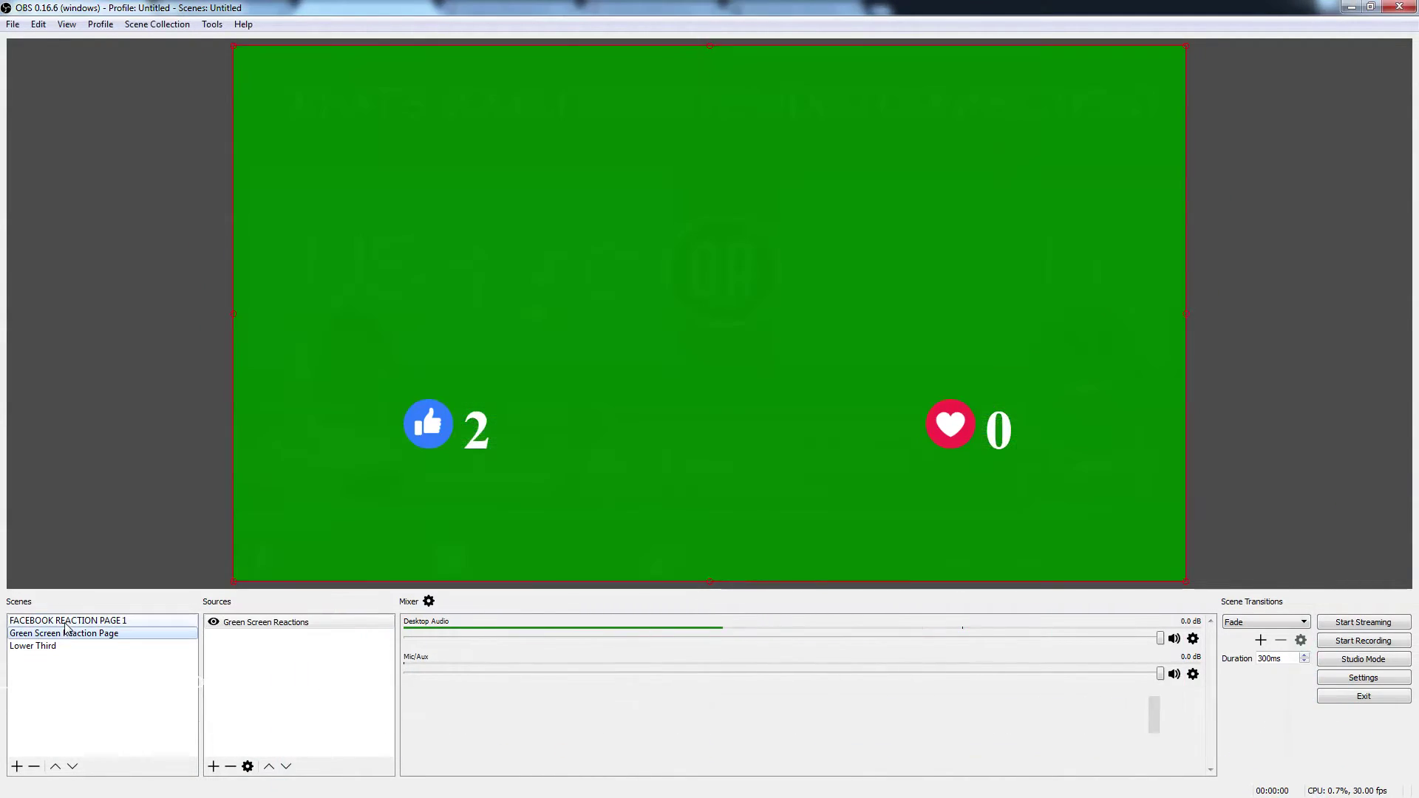
click(65, 621)
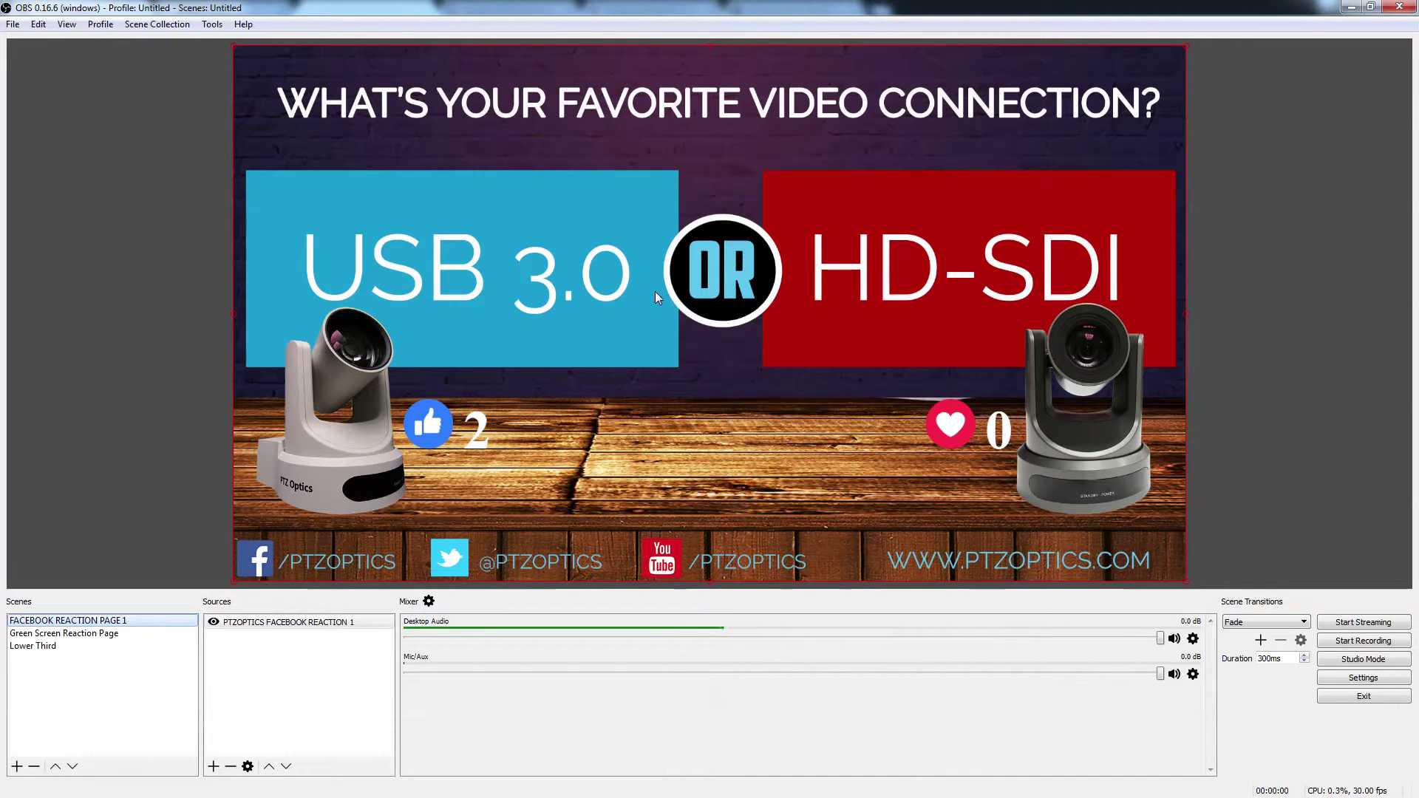
click(116, 633)
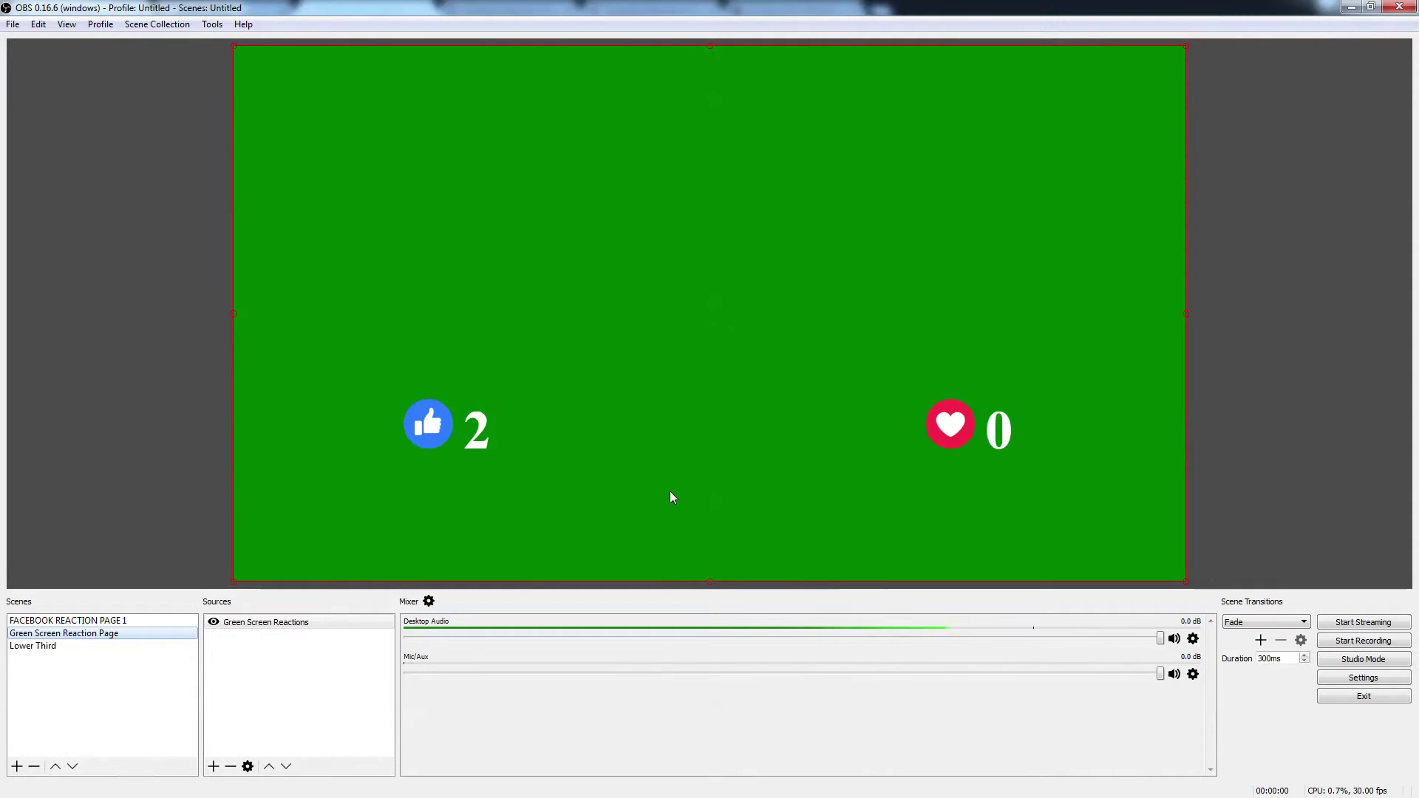
click(65, 648)
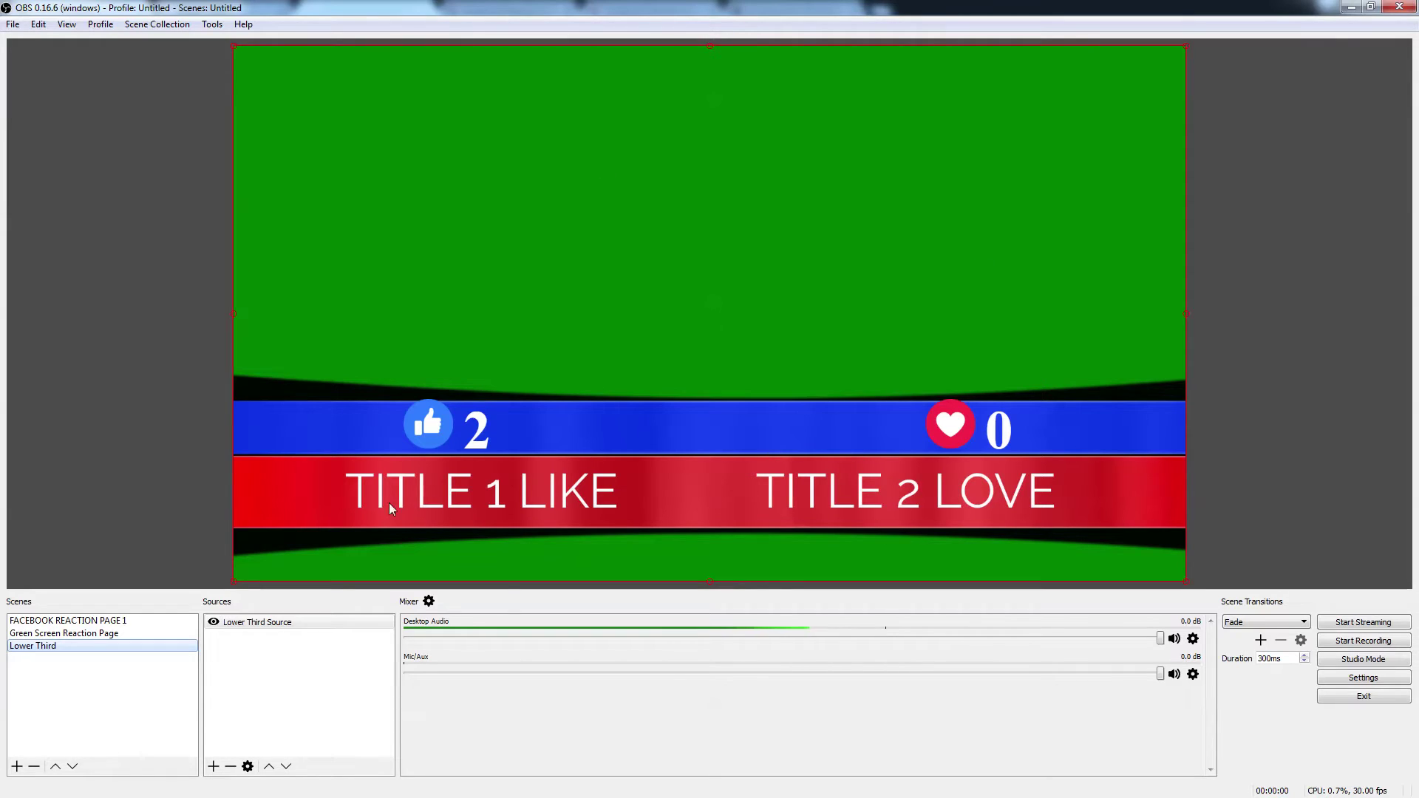
click(16, 621)
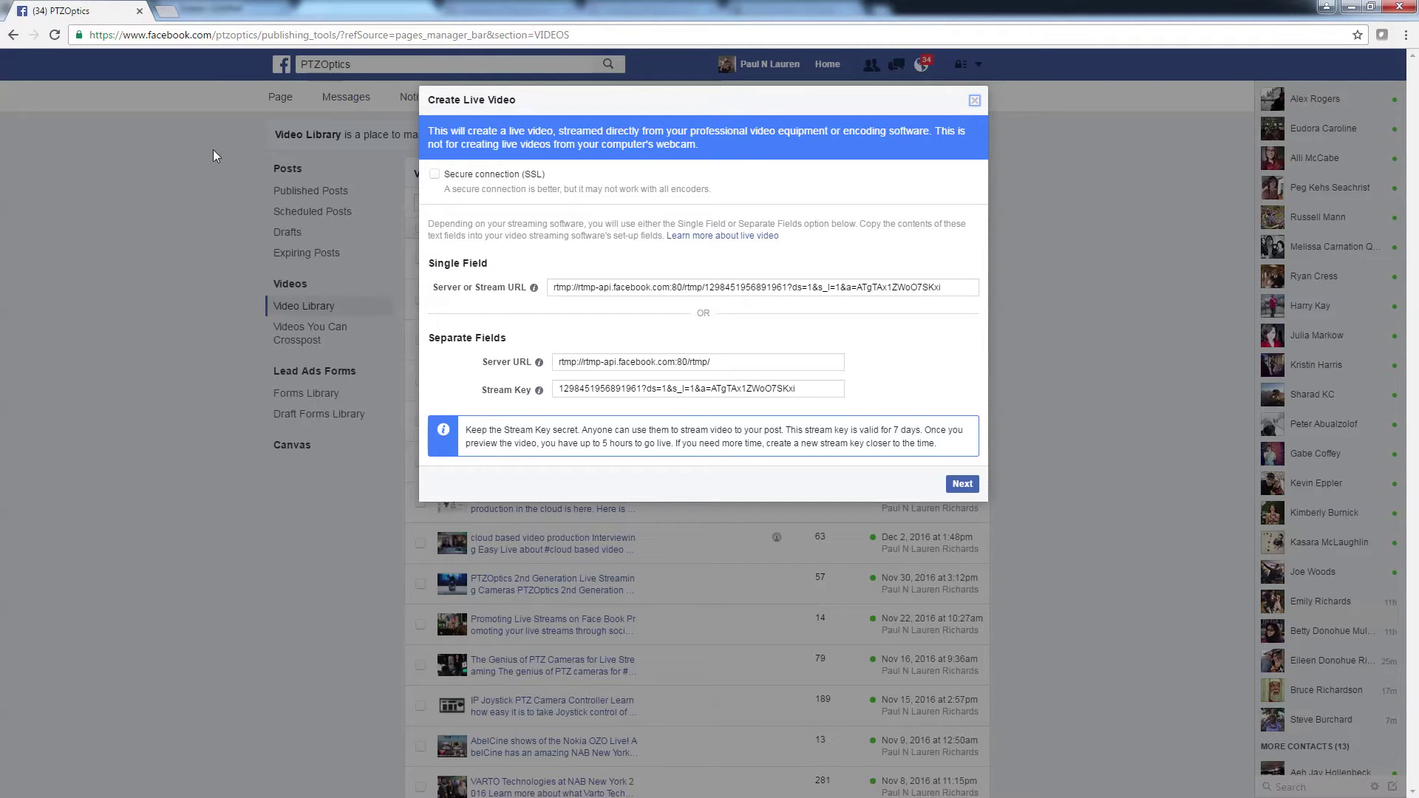
click(767, 288)
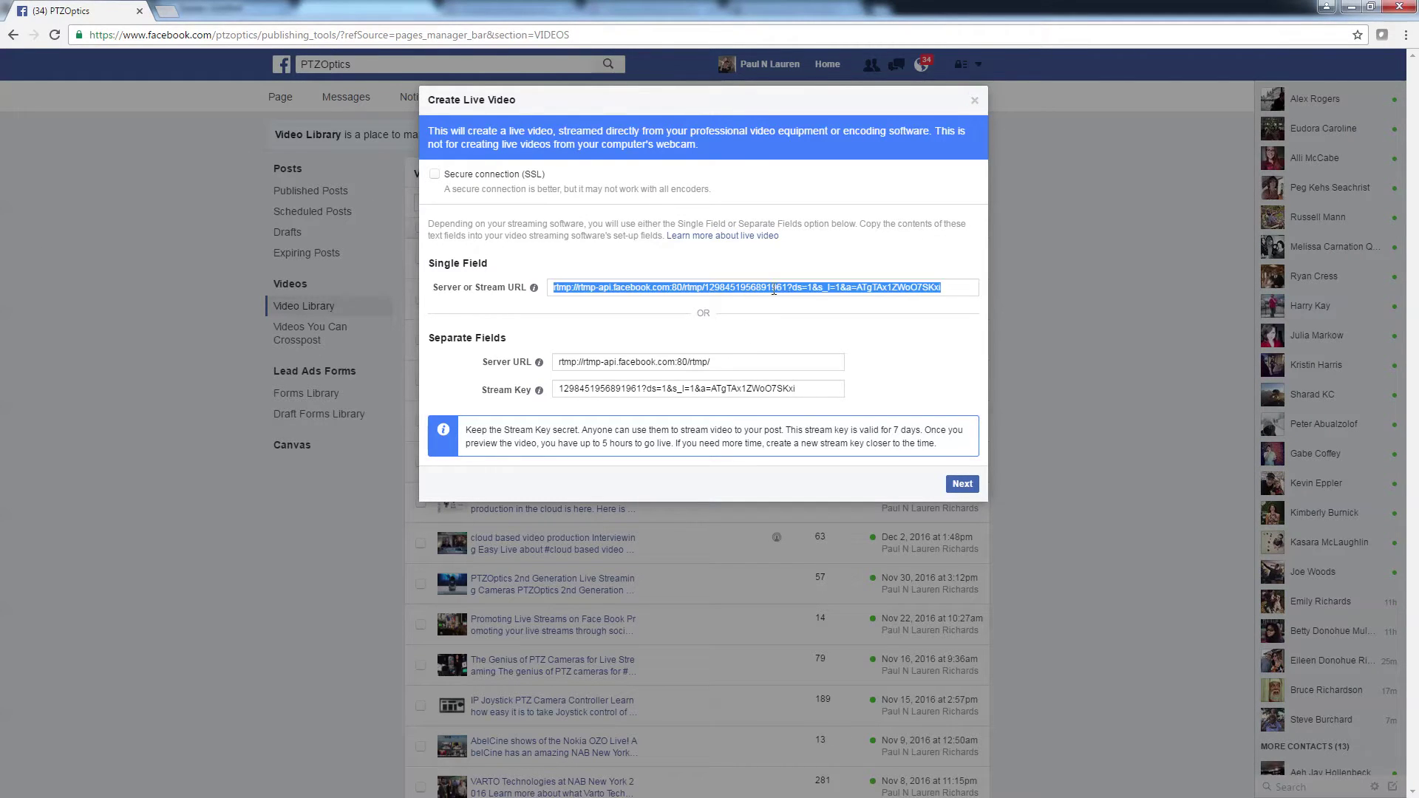
click(188, 15)
text(faceook)
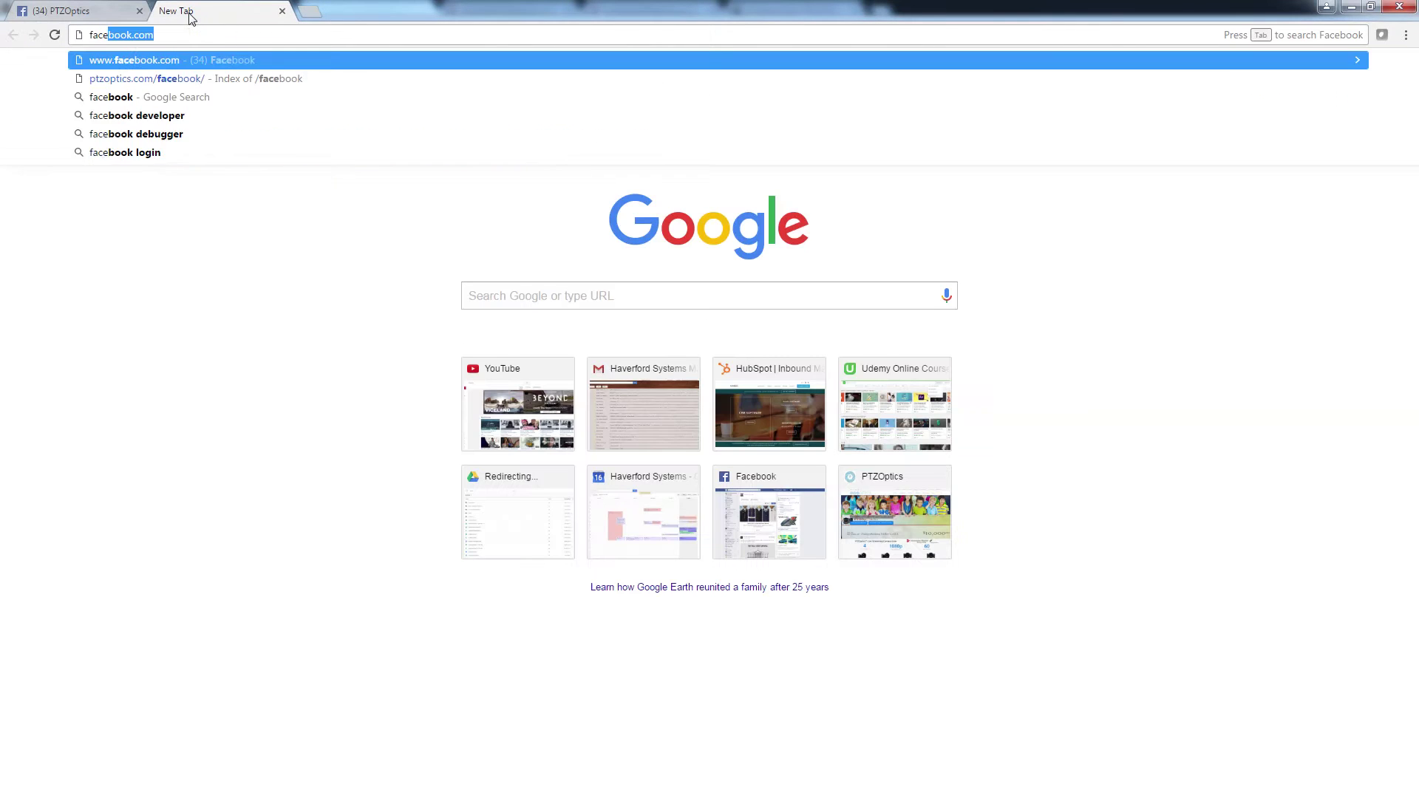
key(BackSpace)
key(BackSpace)
key(BackSpace)
key(BackSpace)
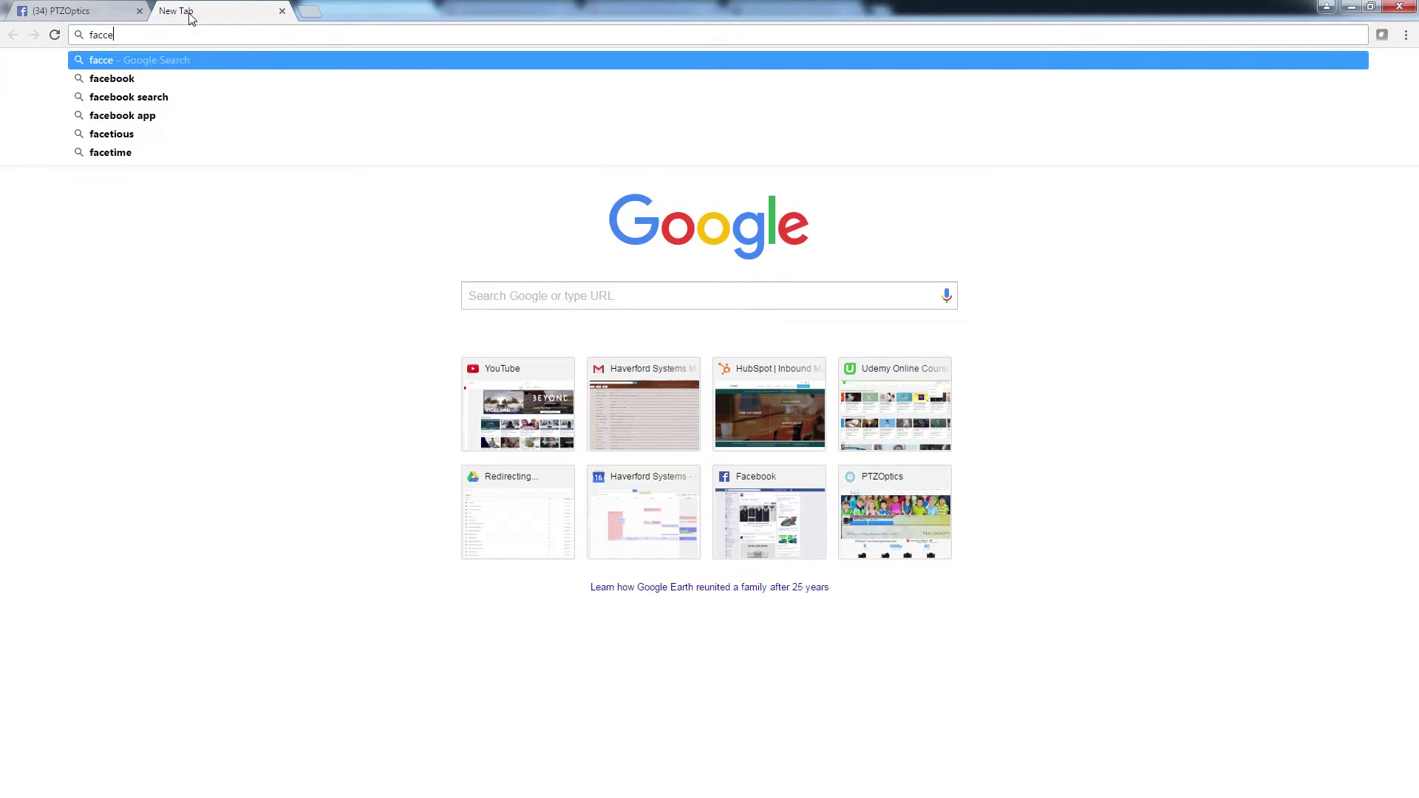
text(c)
key(BackSpace)
text(e)
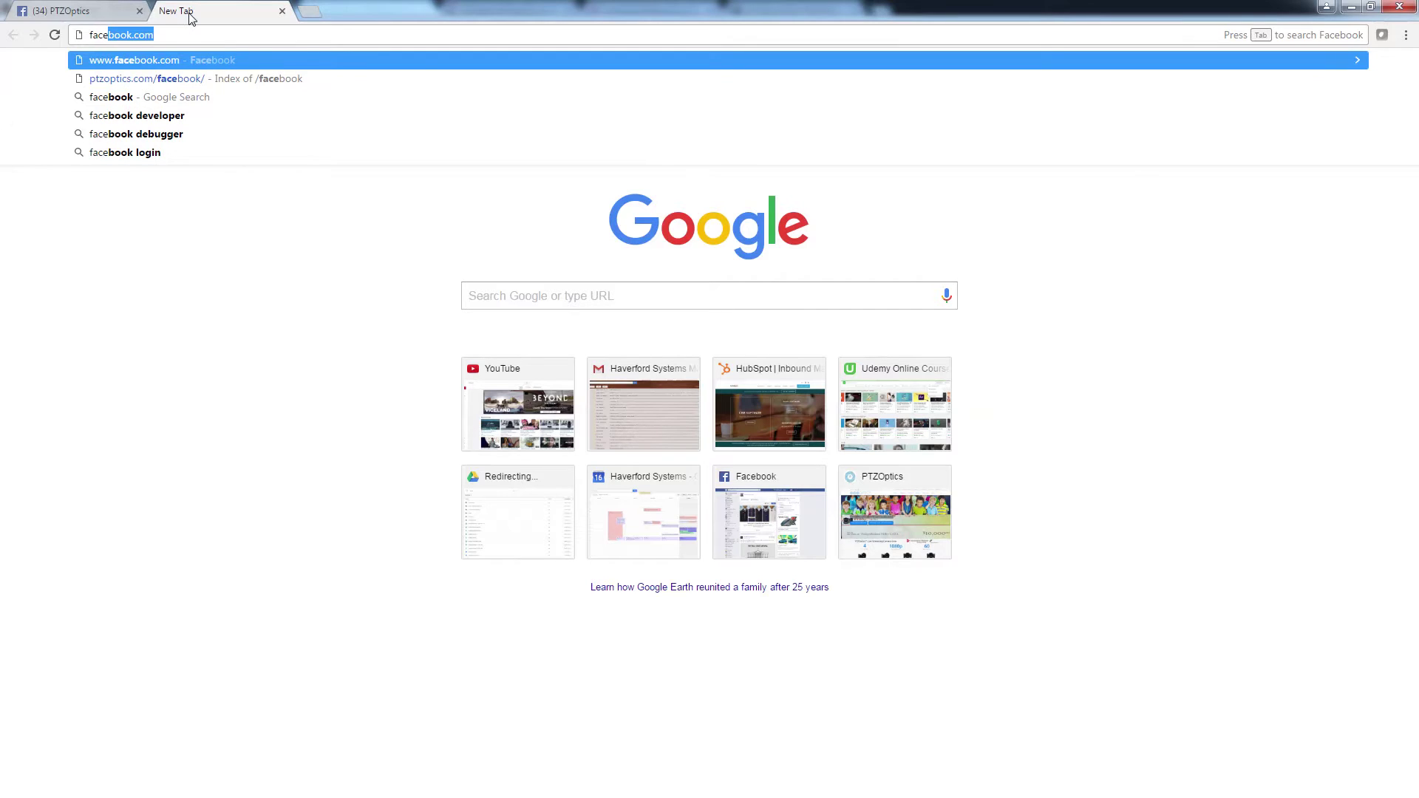
key(Down)
key(Down)
key(Down)
key(Return)
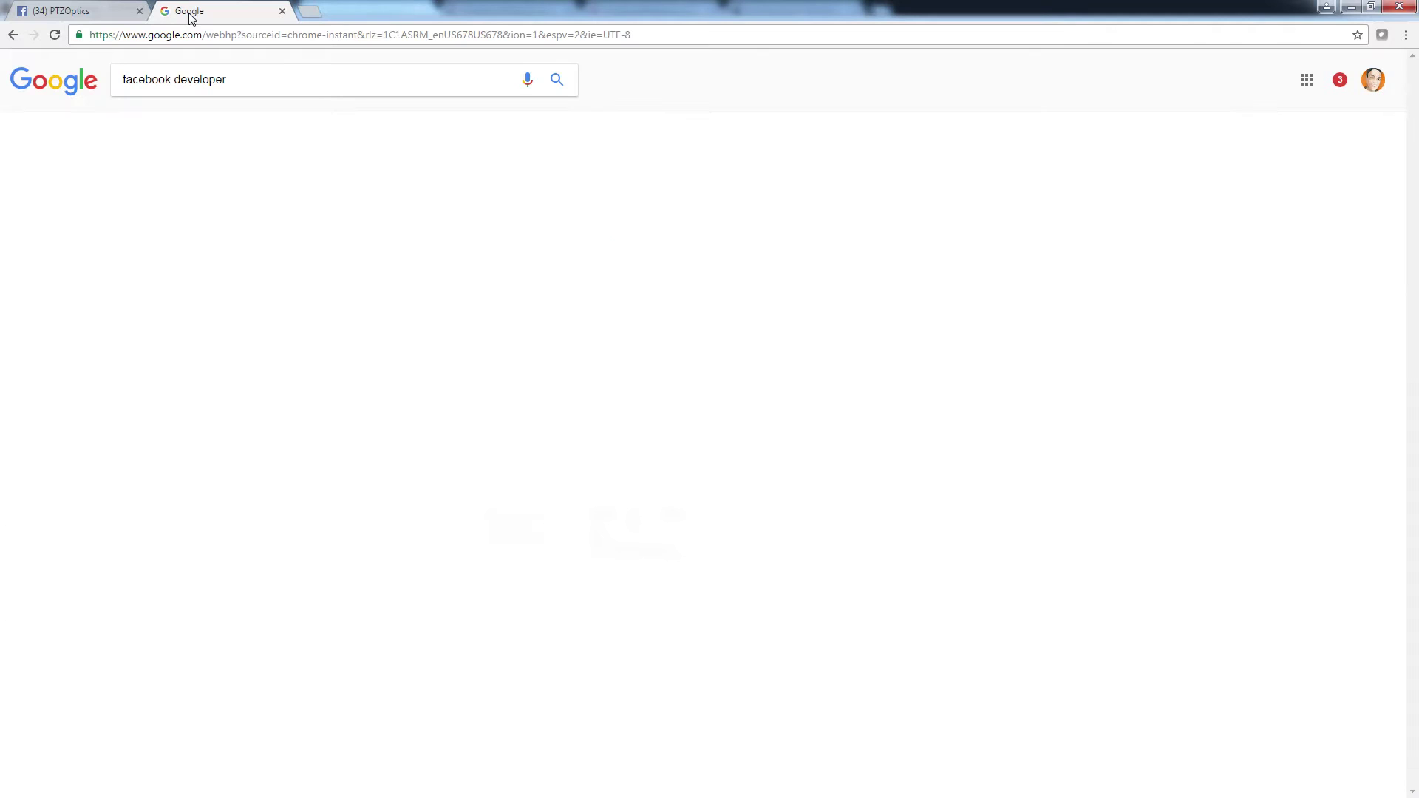
click(233, 189)
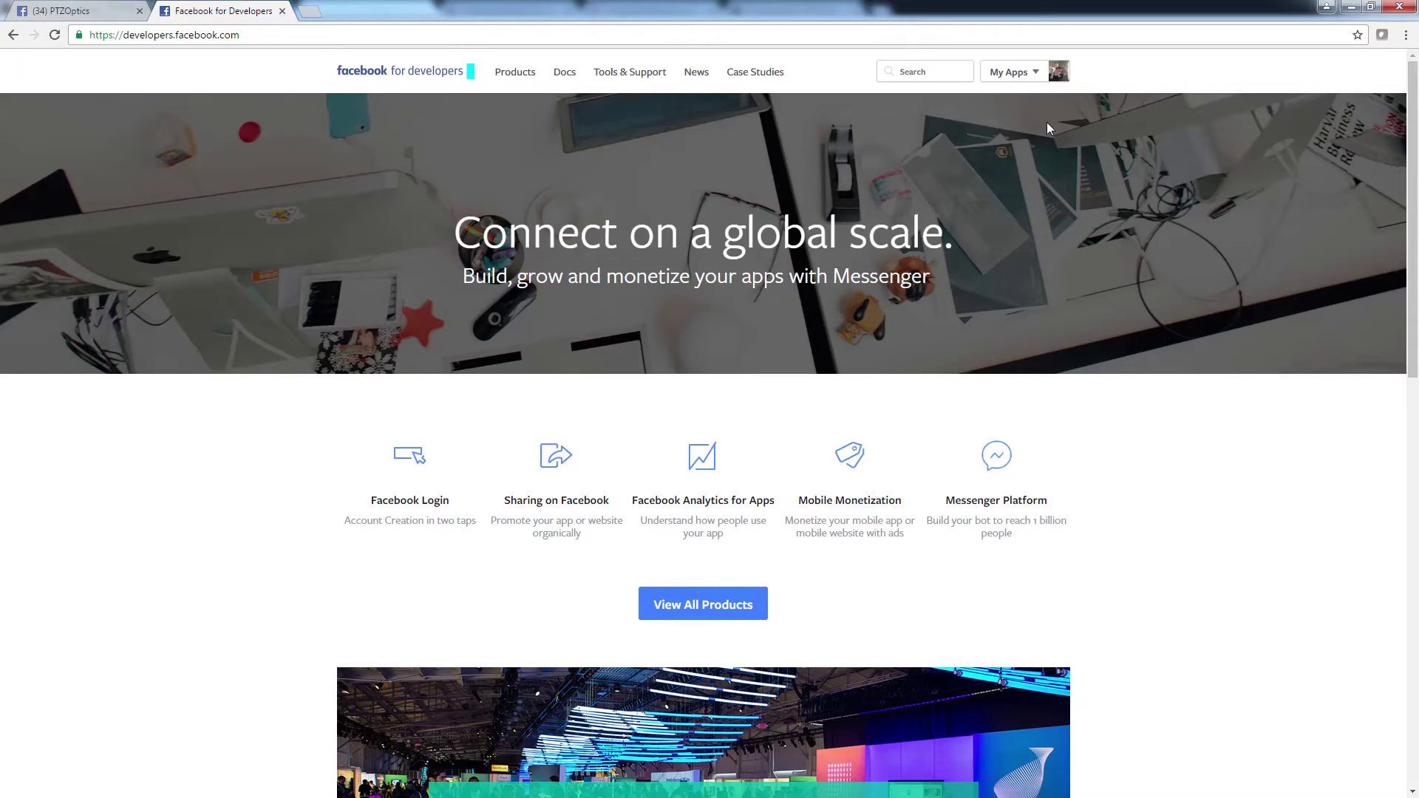
click(628, 74)
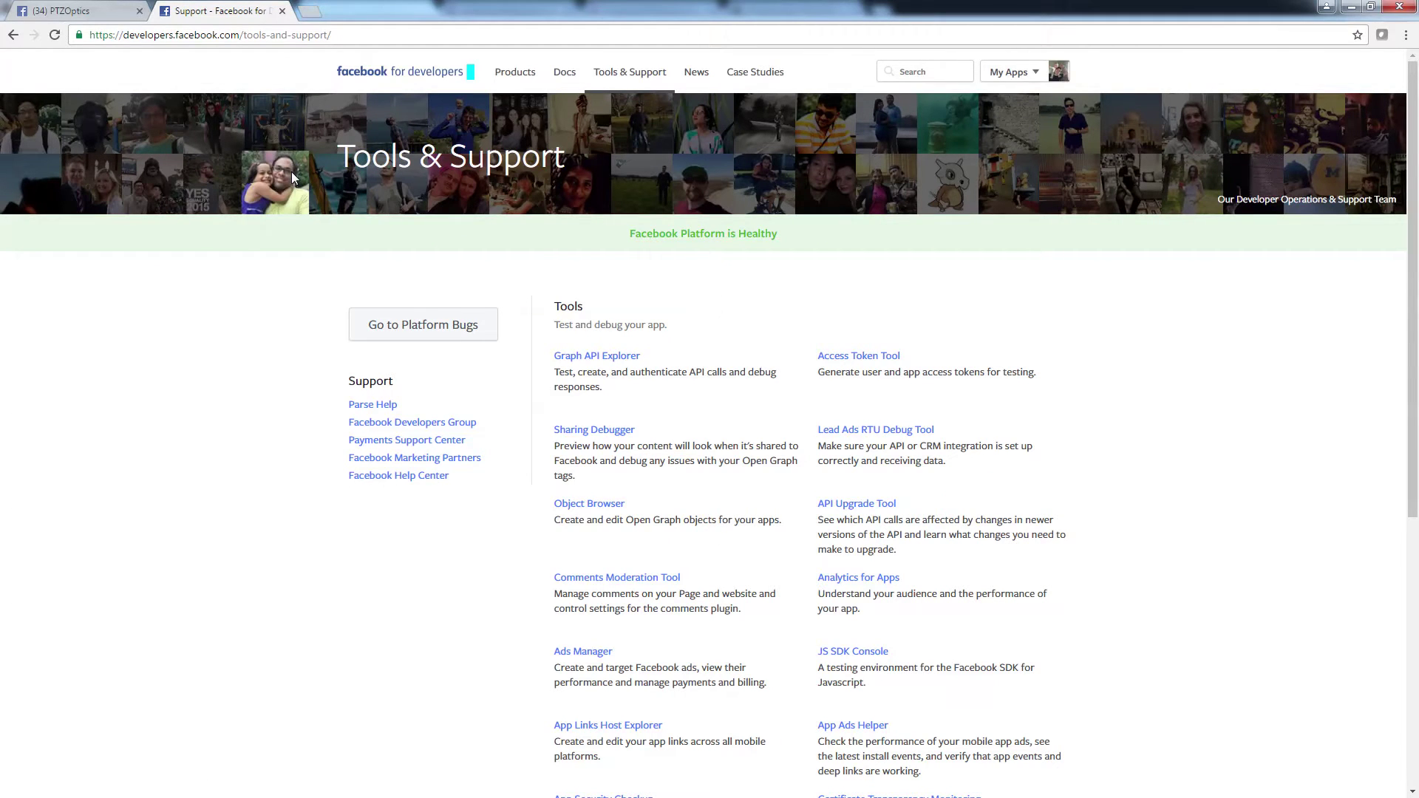
click(393, 62)
scroll(673, 438, down, 10)
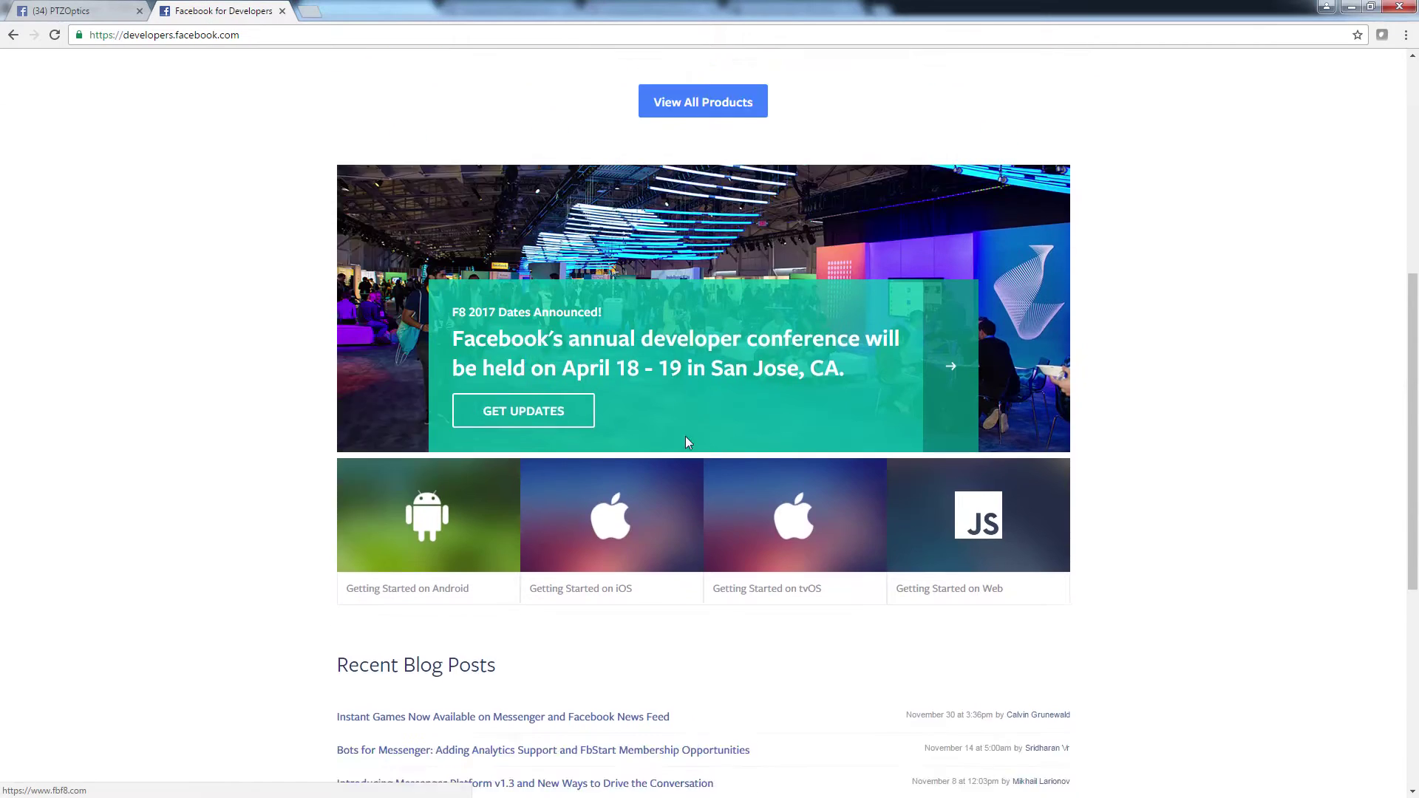
scroll(650, 429, up, 12)
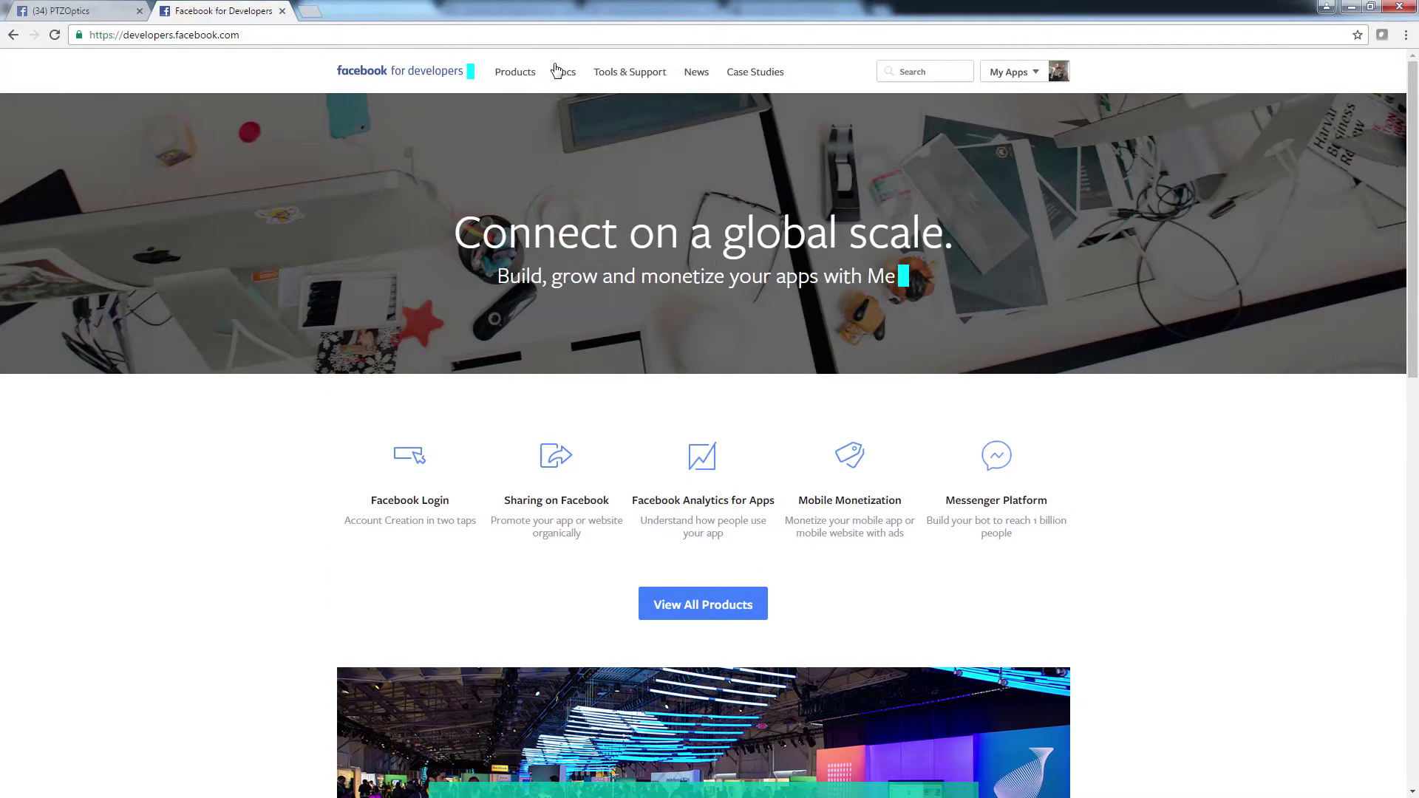
click(626, 77)
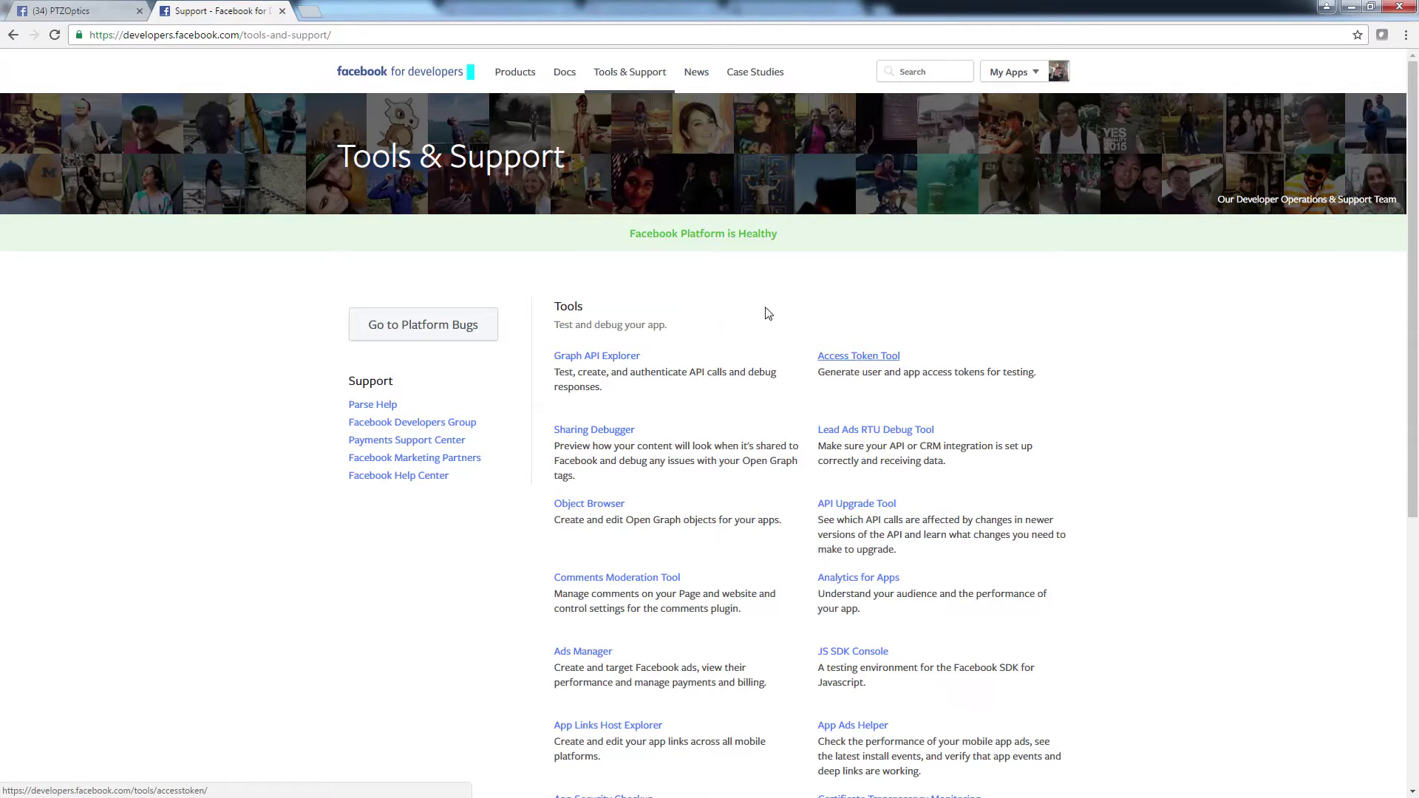
click(282, 12)
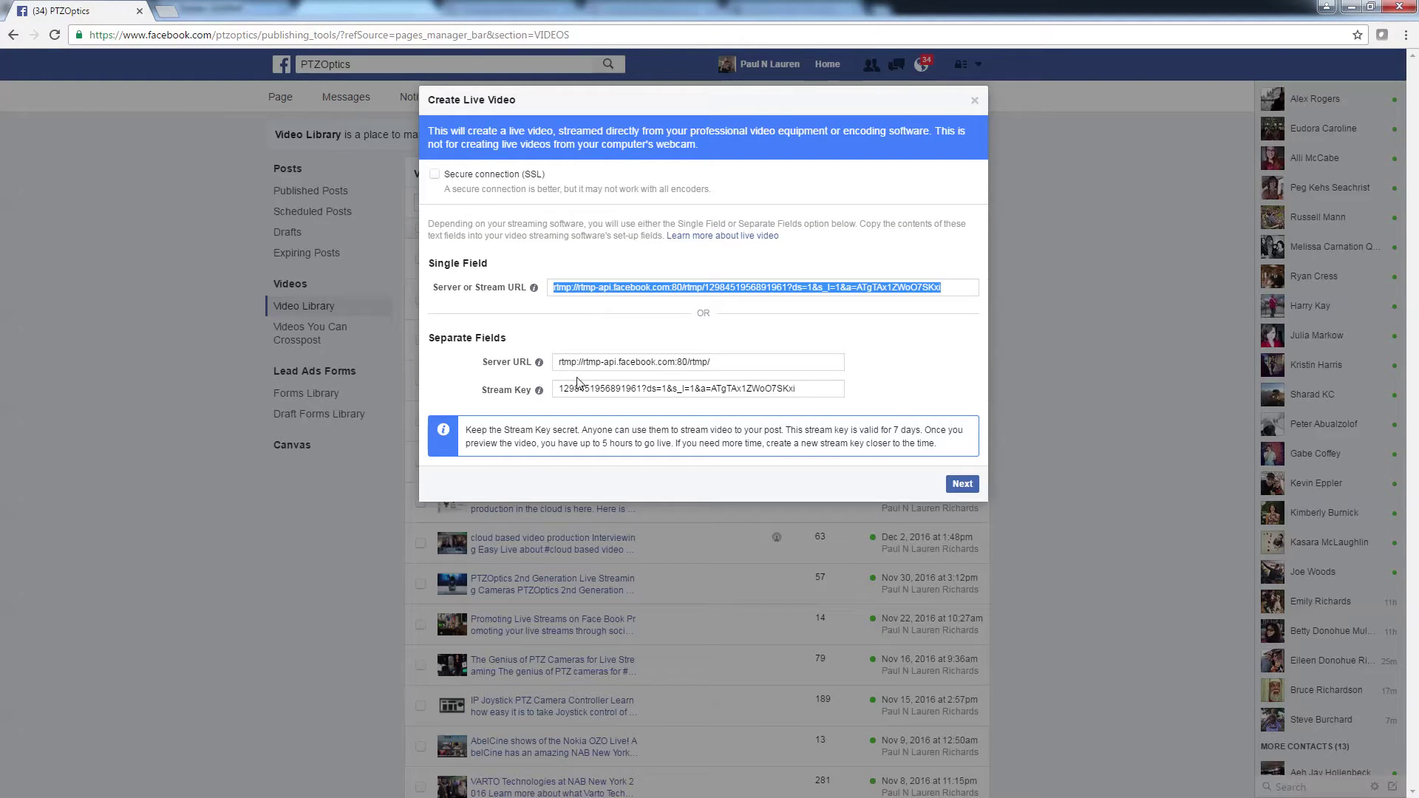
Highlight only the numeric portion of the Stream Key, stopping before the '?'
click(645, 389)
click(633, 392)
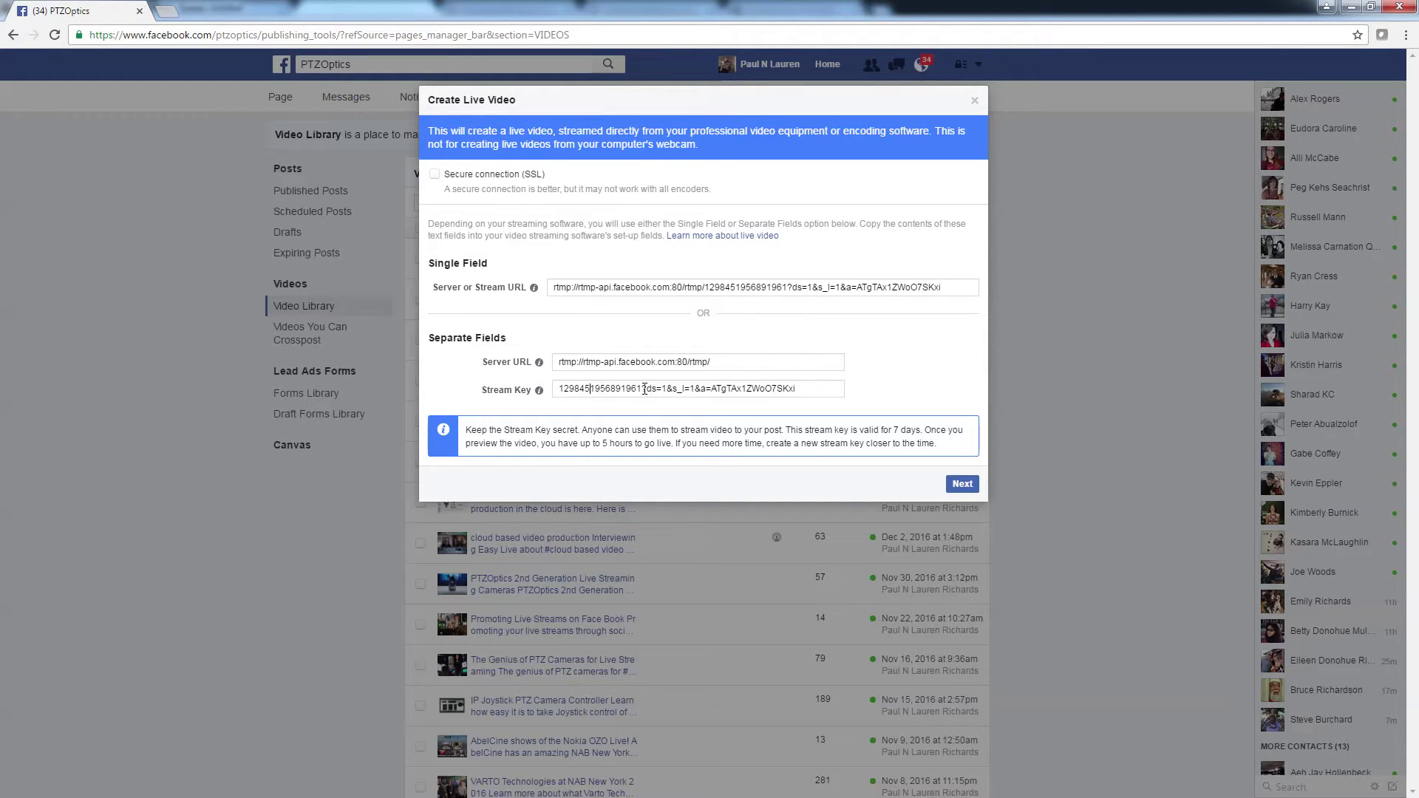
drag(643, 389, 522, 386)
key(alt+Tab)
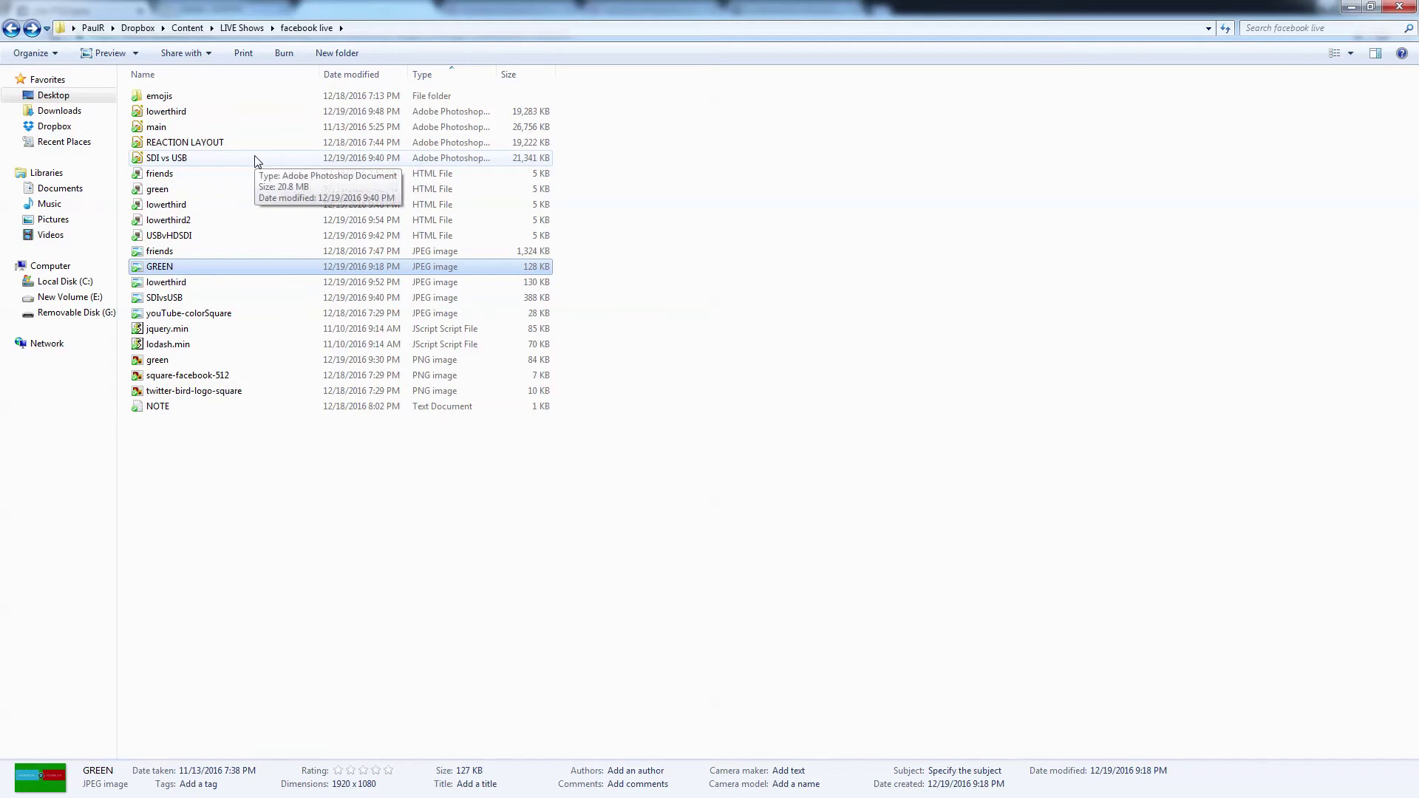
Marquee-select the overlay files in the facebook live folder, then clear the selection
drag(225, 468, 155, 610)
drag(208, 567, 180, 513)
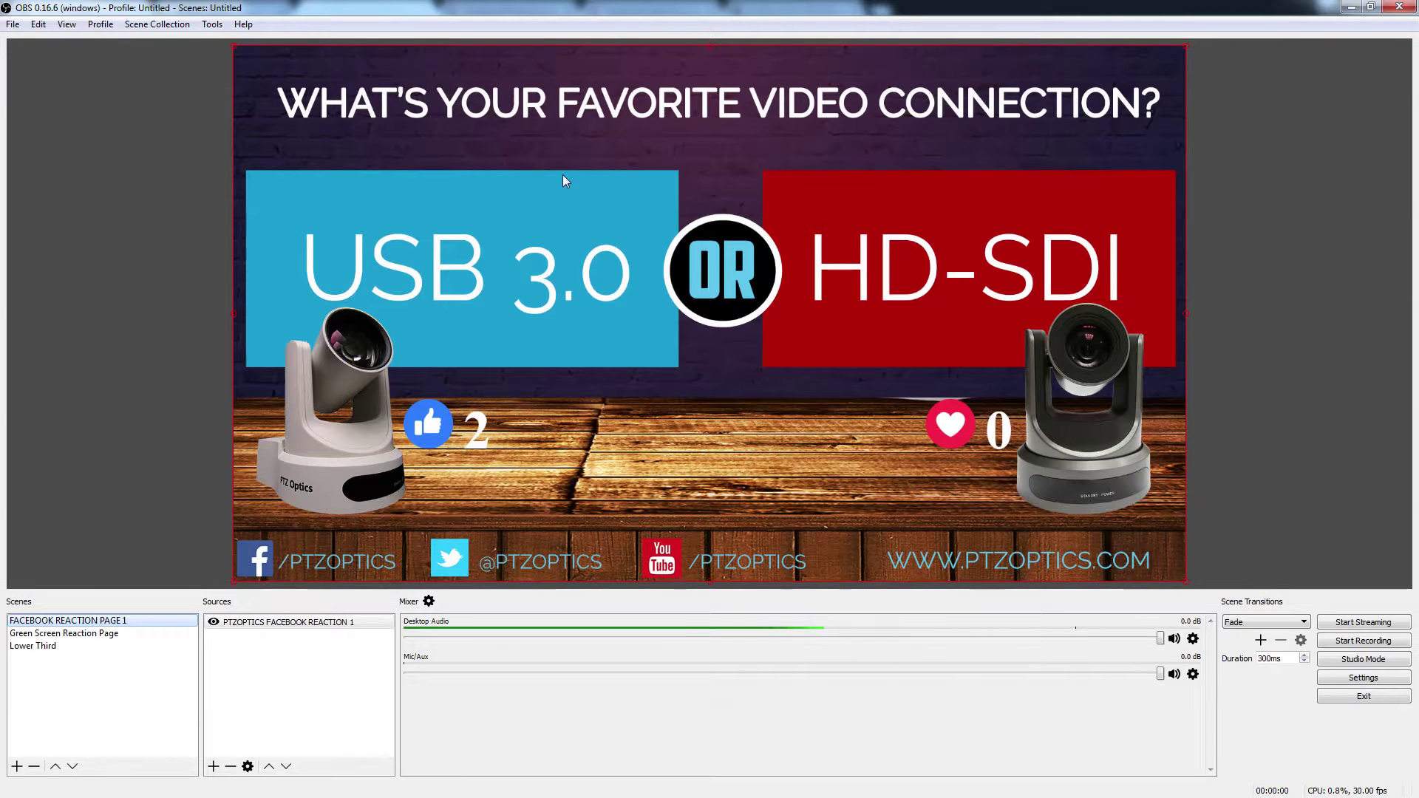
Inspect the reaction browser source's page address in its properties, closing without changes
click(86, 177)
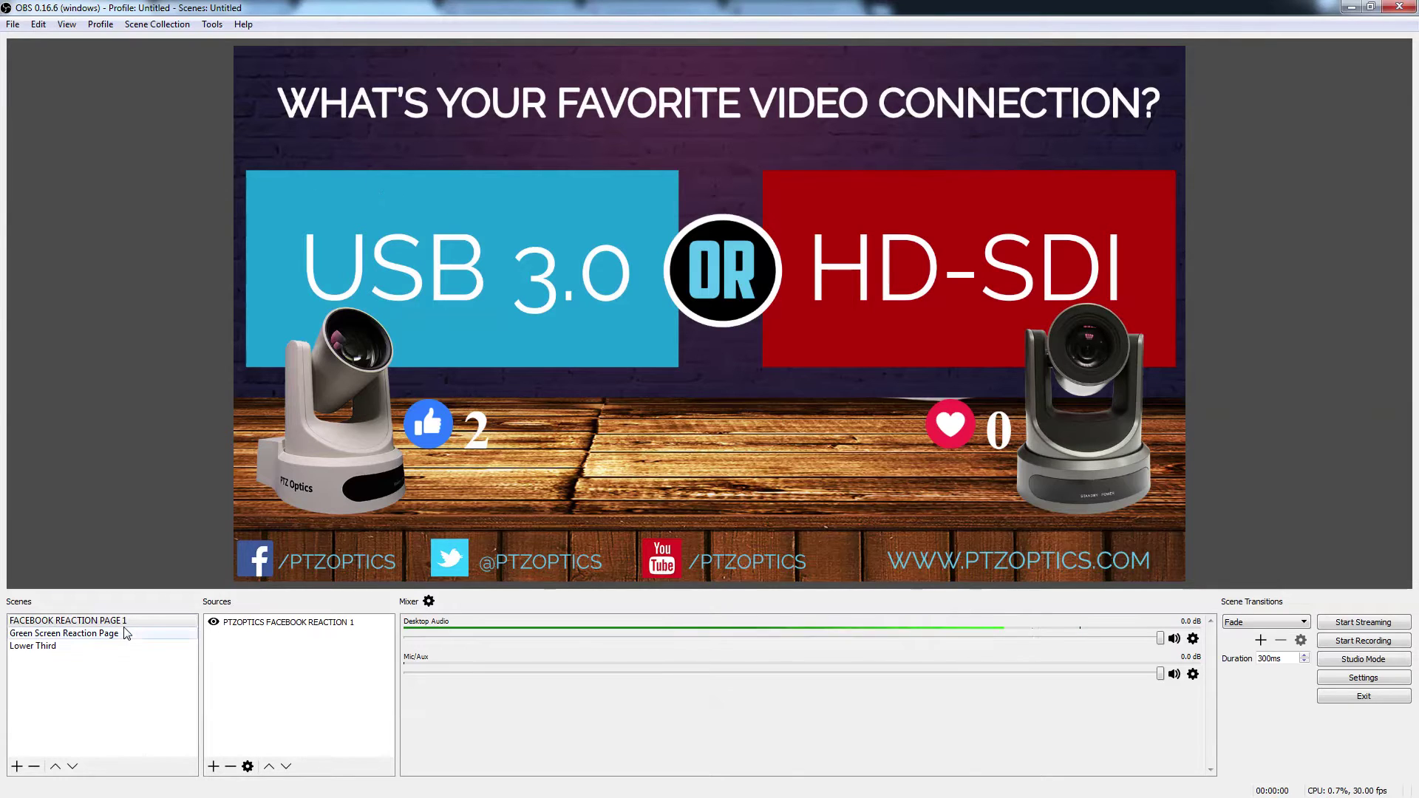
right_click(265, 627)
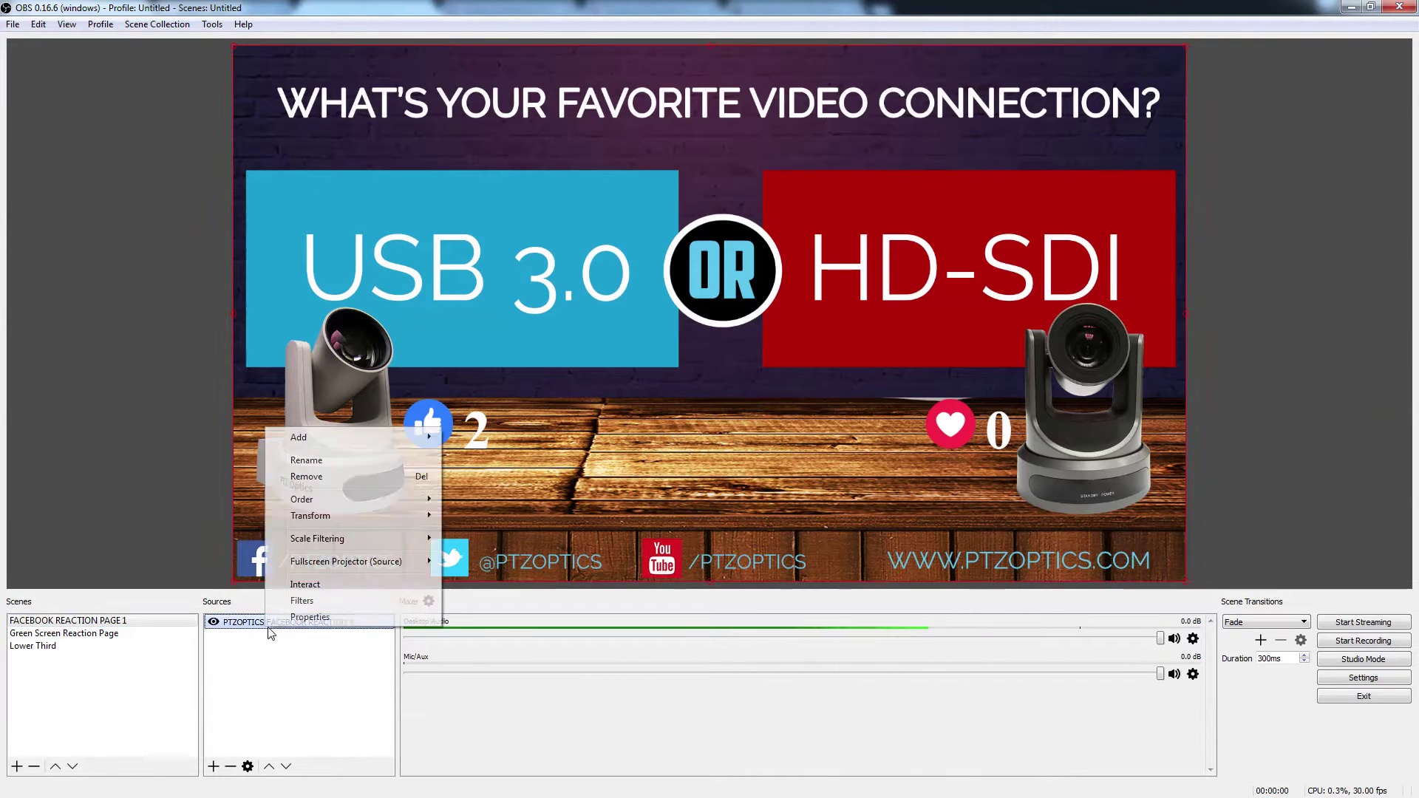
click(307, 620)
triple_click(690, 465)
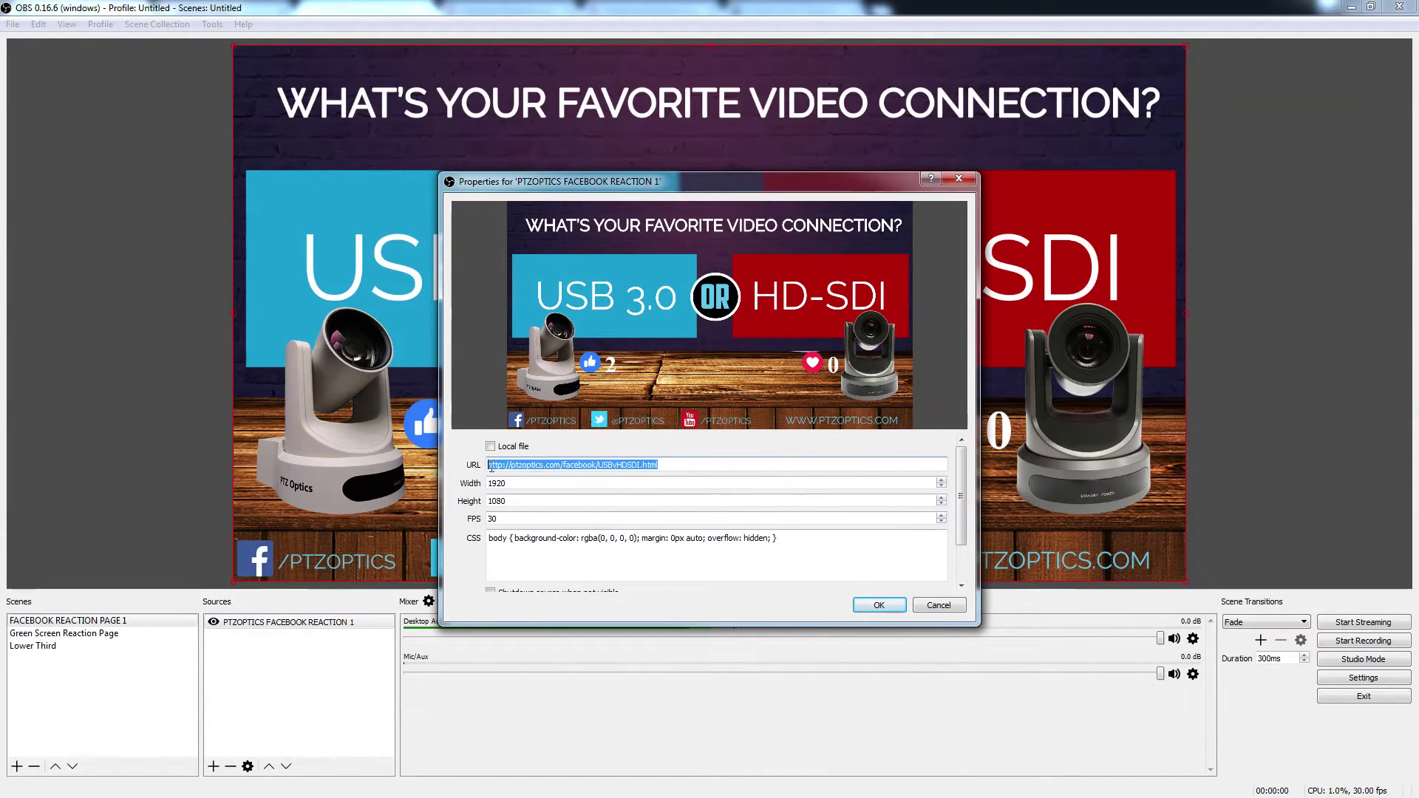
click(813, 464)
key(ctrl+a)
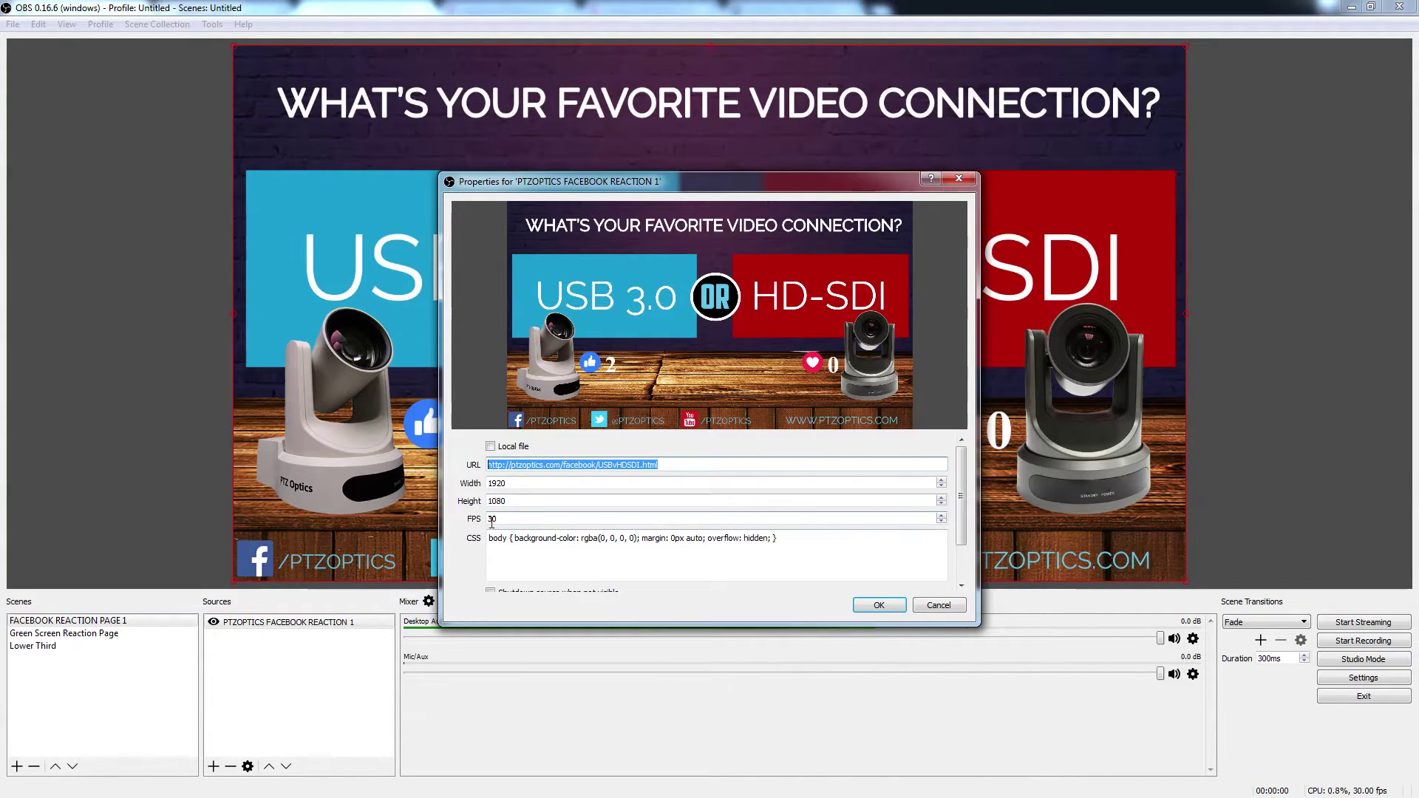
click(661, 479)
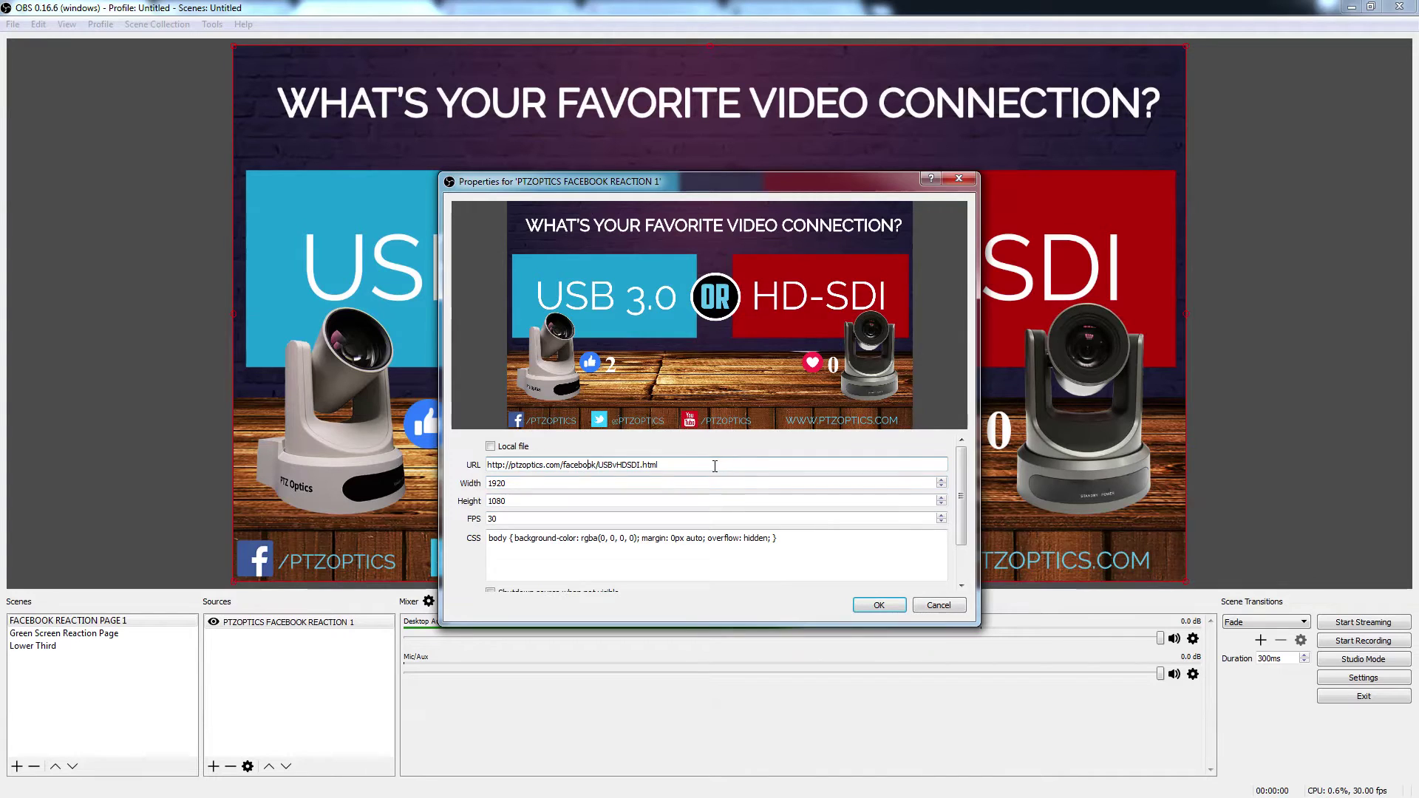
triple_click(717, 464)
click(751, 480)
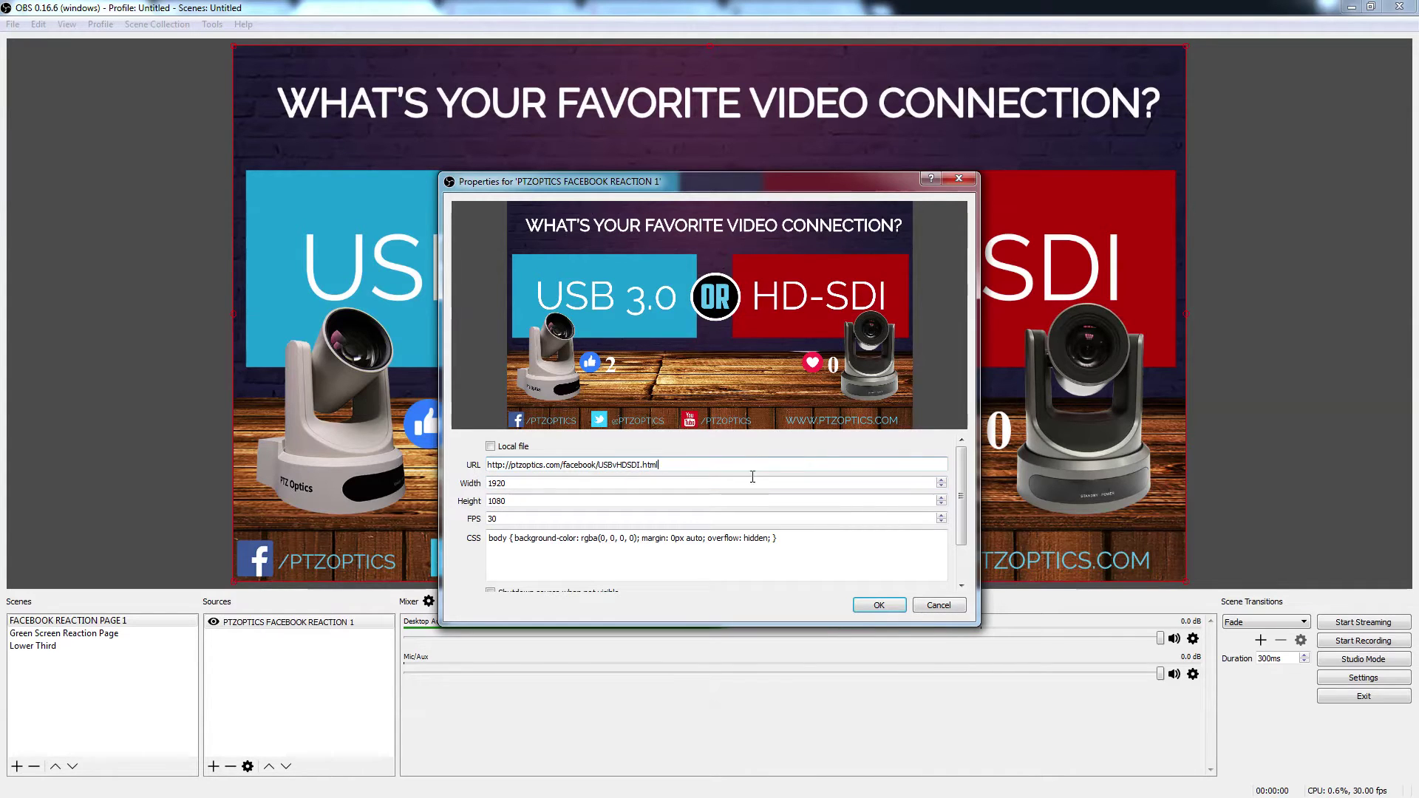
click(959, 178)
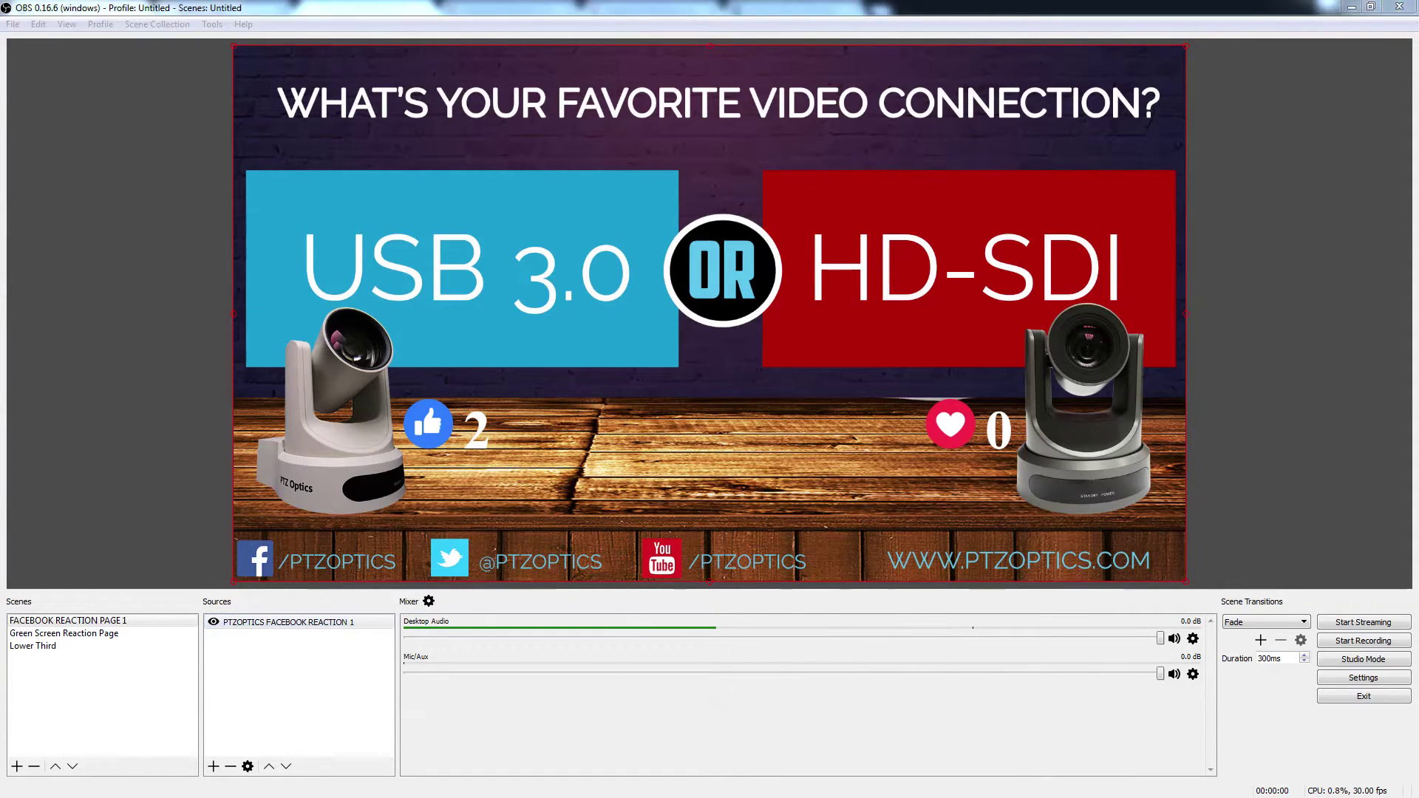
click(285, 622)
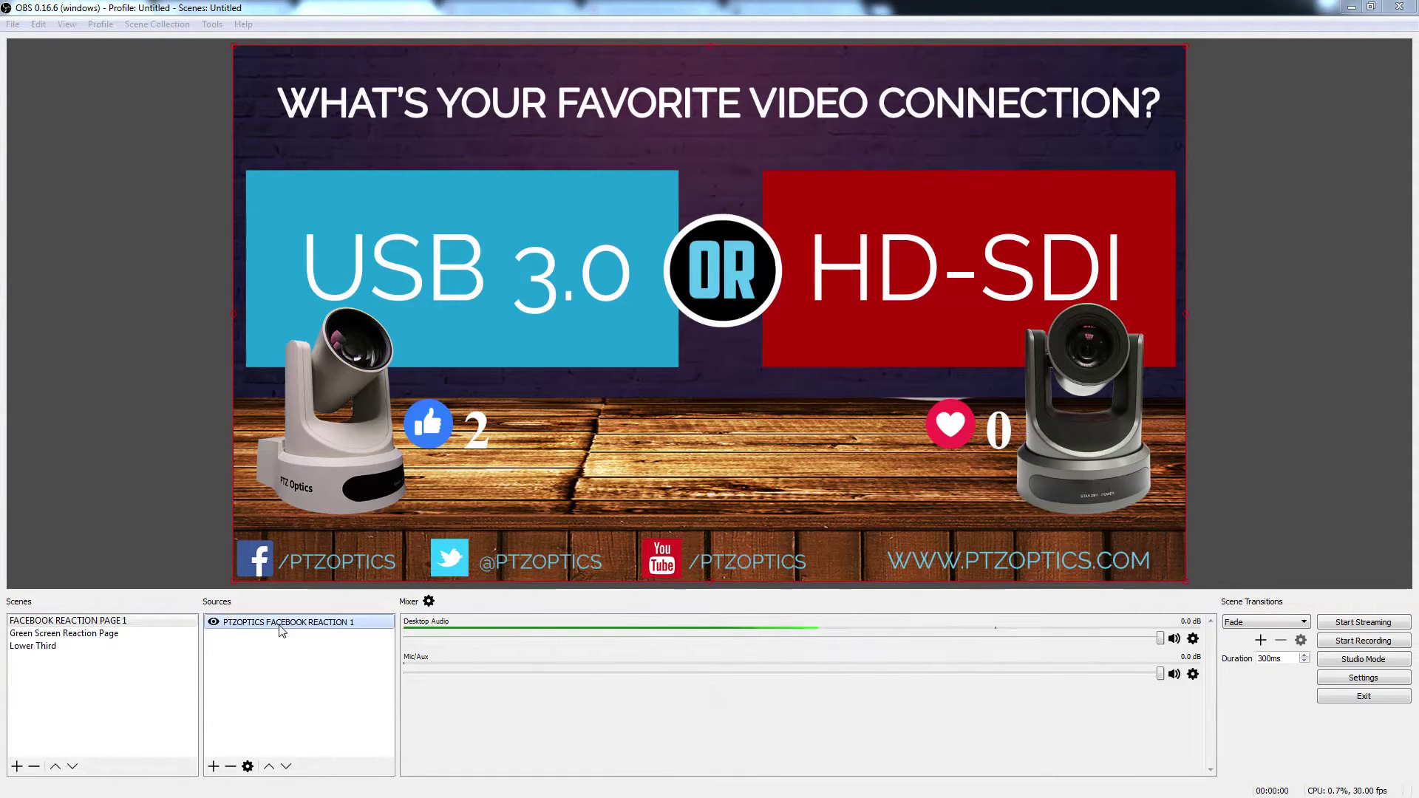
right_click(280, 623)
click(336, 612)
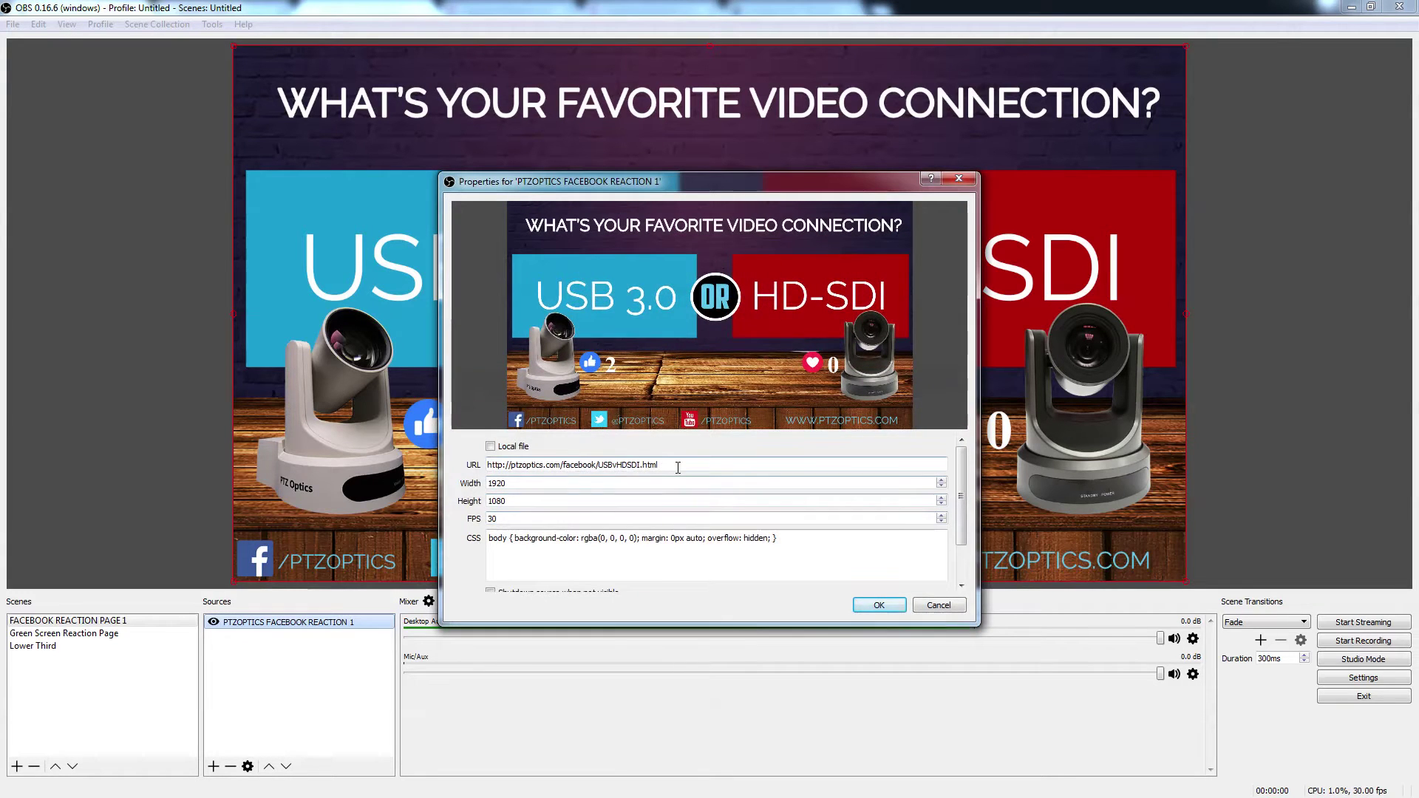
drag(660, 465, 487, 465)
key(alt+Tab)
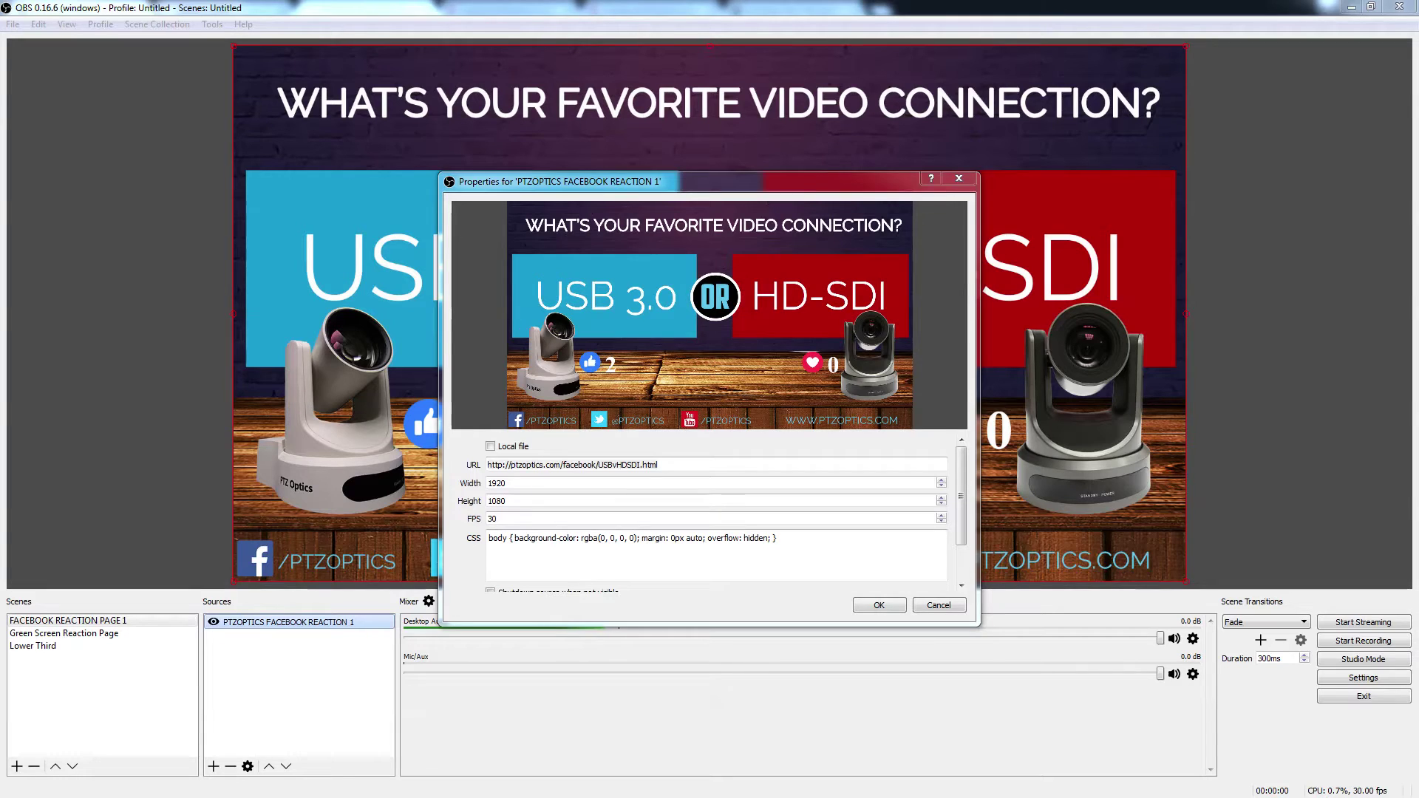
click(893, 606)
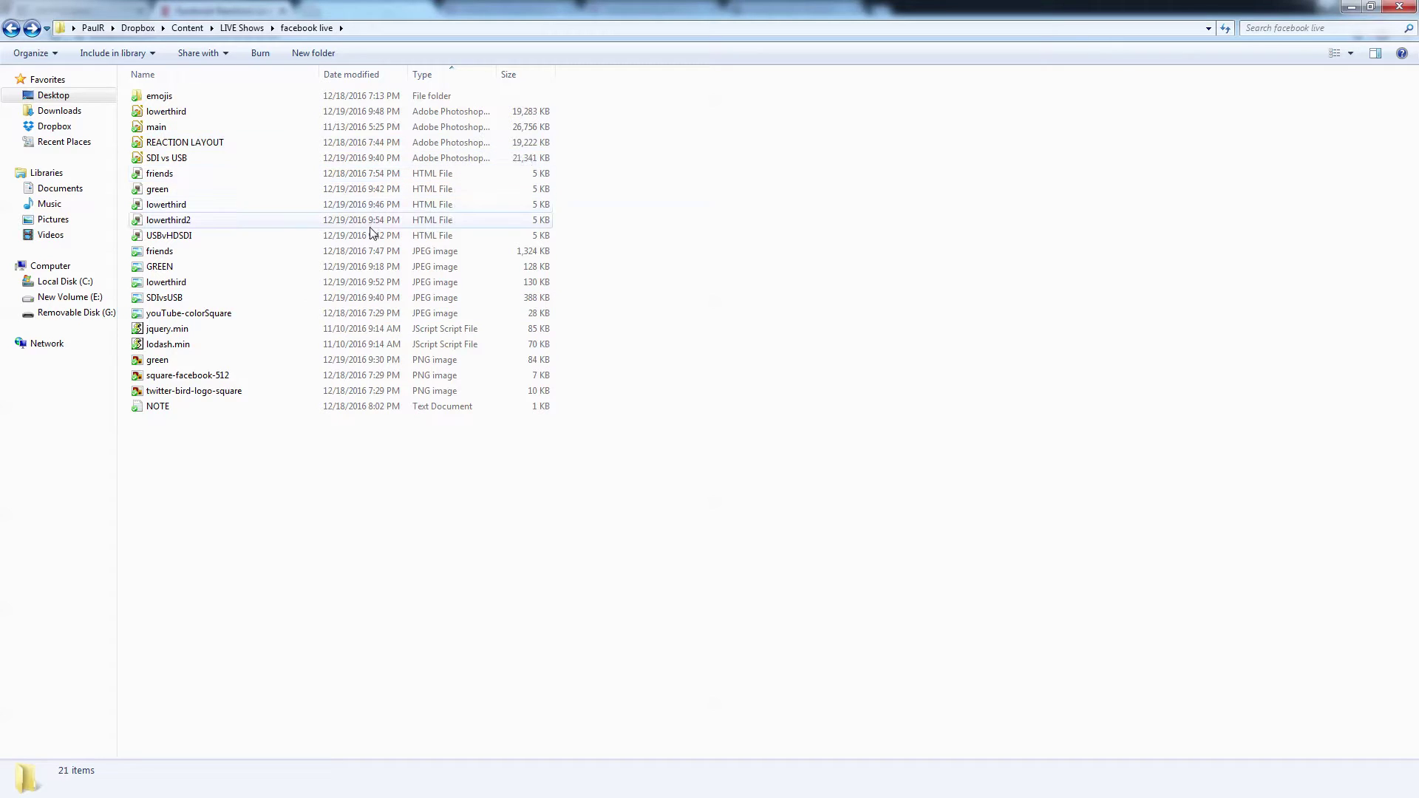
Open USBvHDSDI.html in Sublime Text and review the source code URL on line 7
click(318, 235)
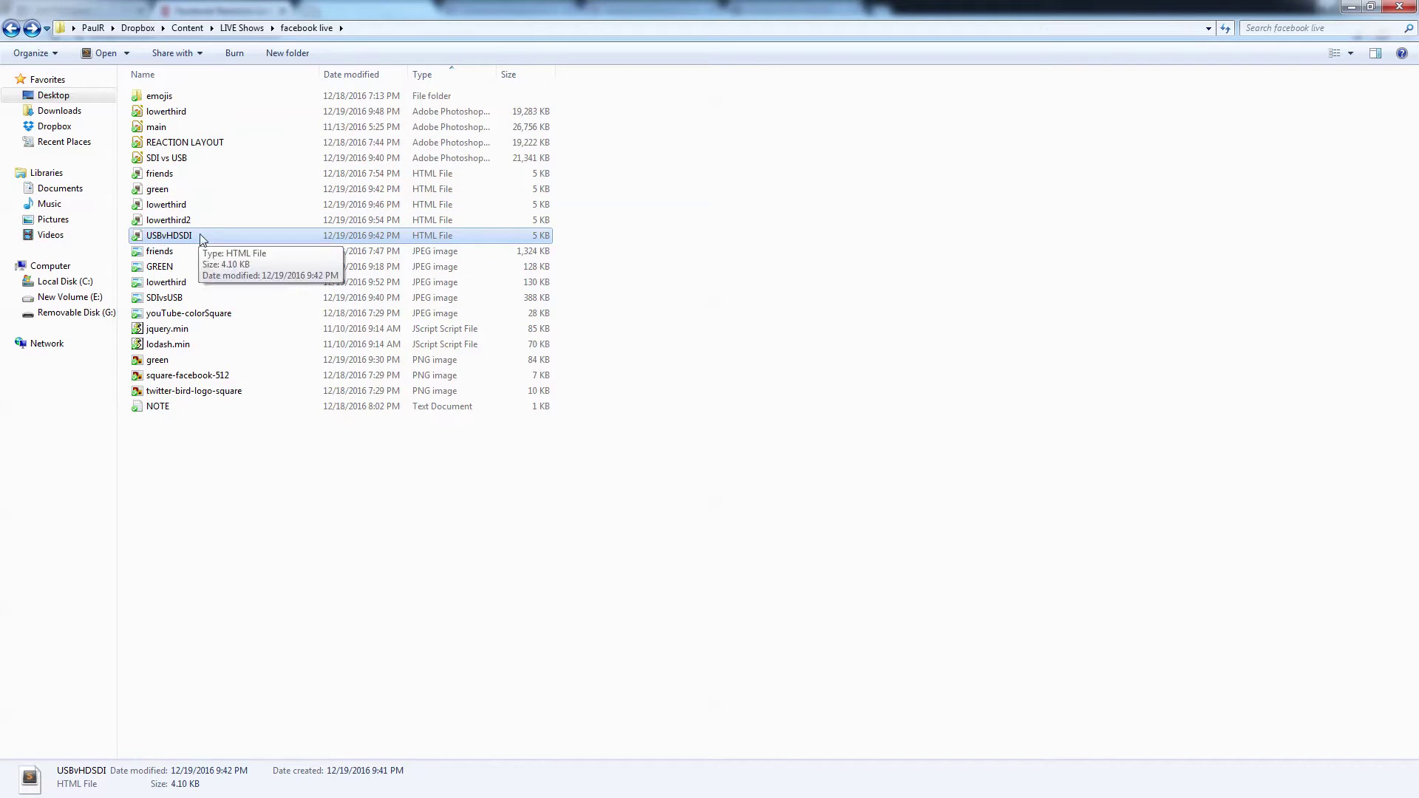
key(Return)
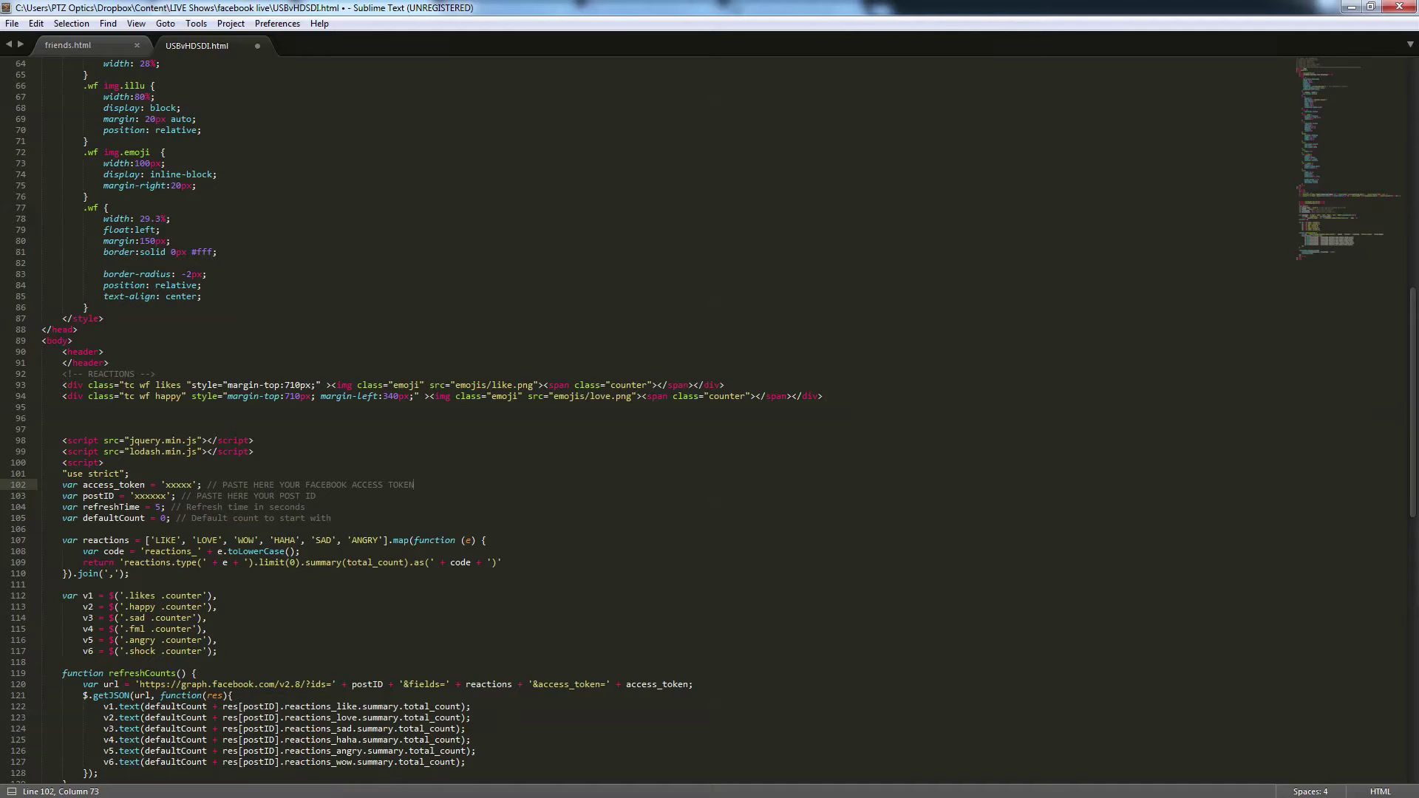
scroll(326, 573, up, 20)
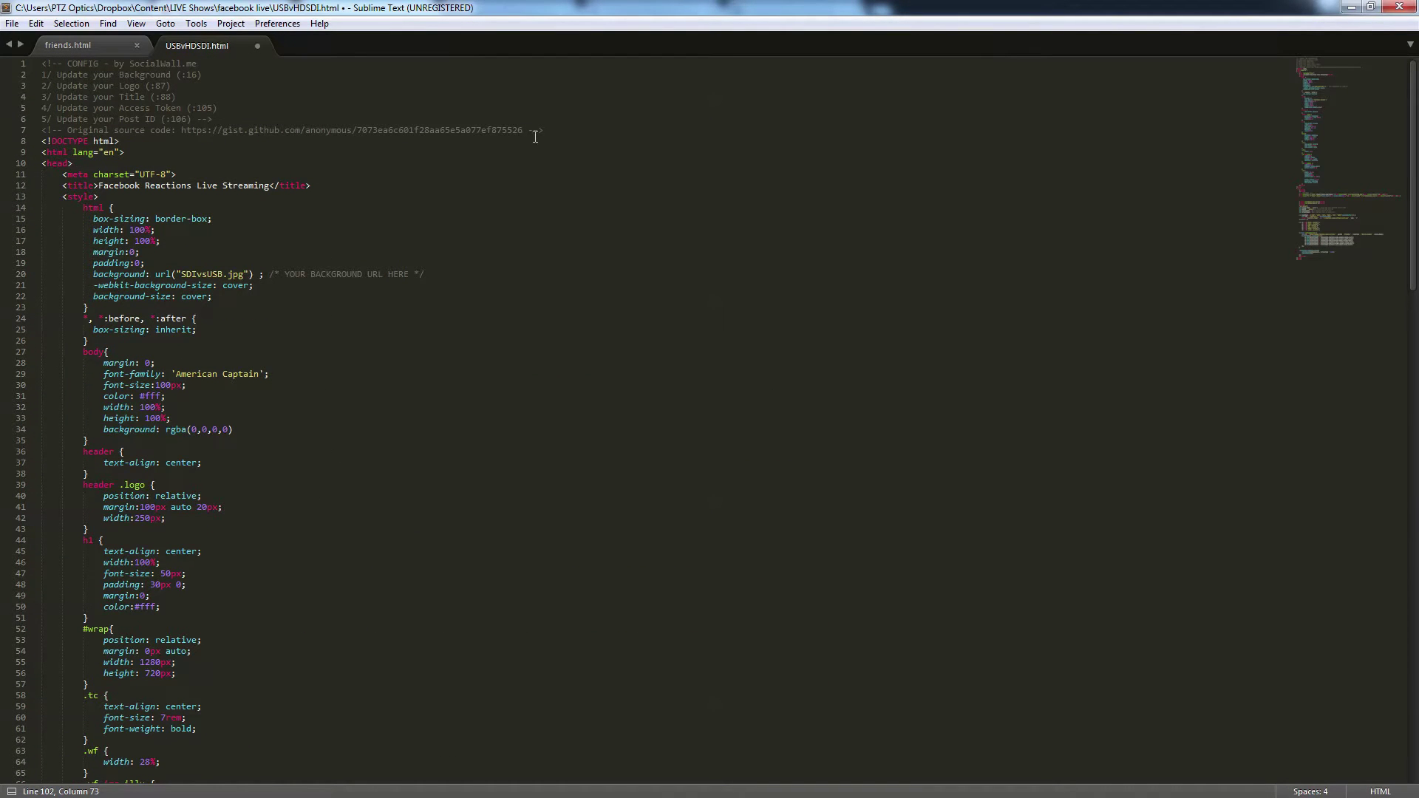
drag(528, 132, 474, 141)
click(184, 130)
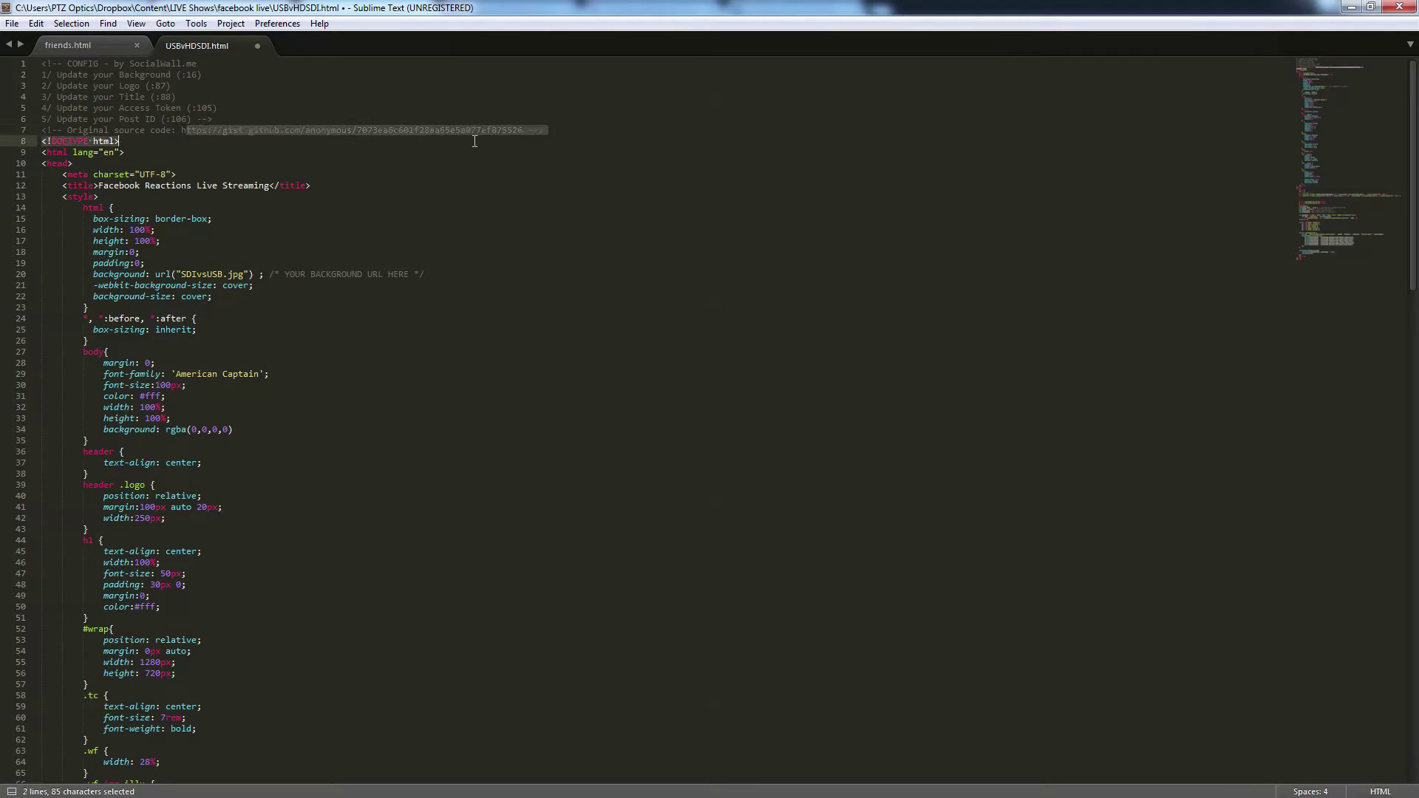
click(257, 170)
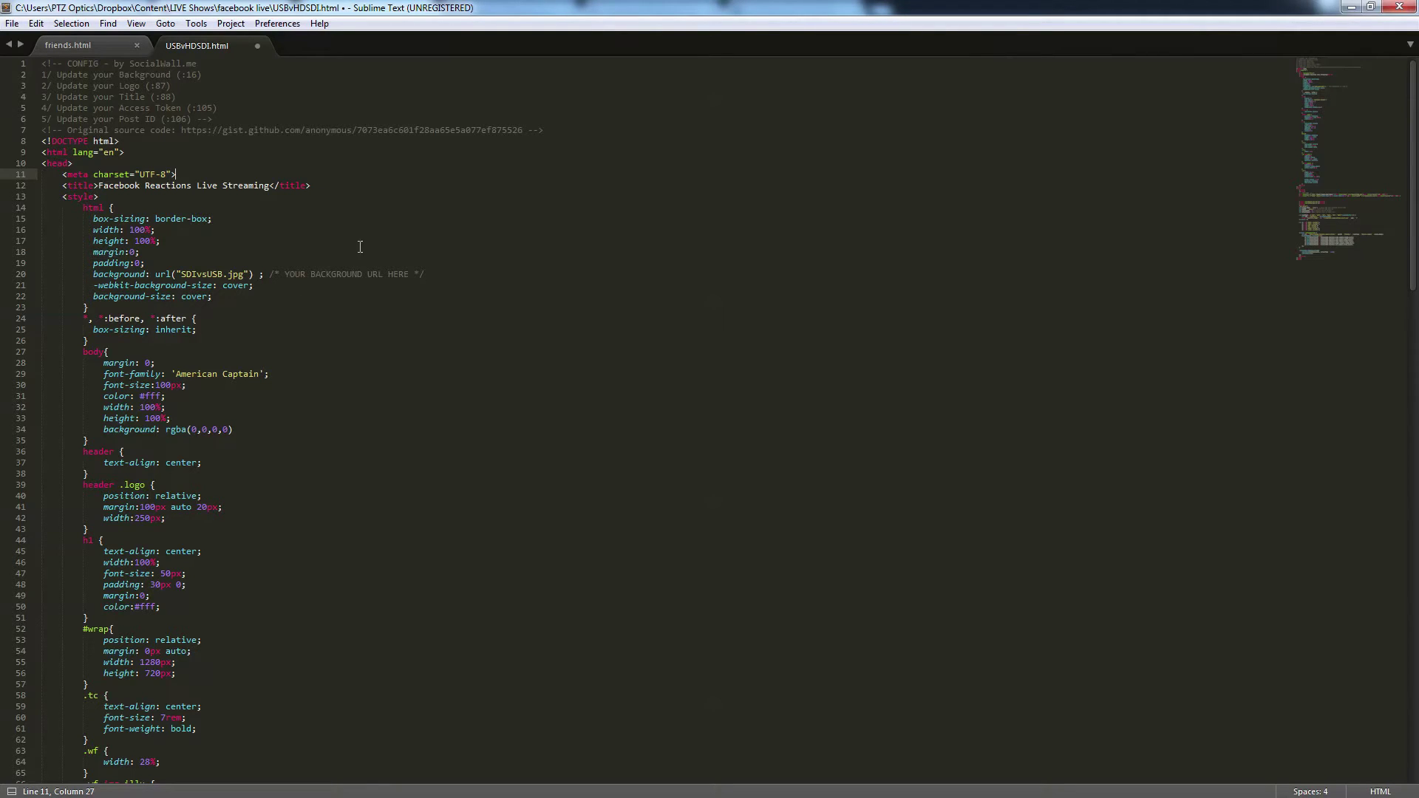
Highlight the line 20 background rule loading SDIvsUSB.jpg
scroll(322, 414, down, 13)
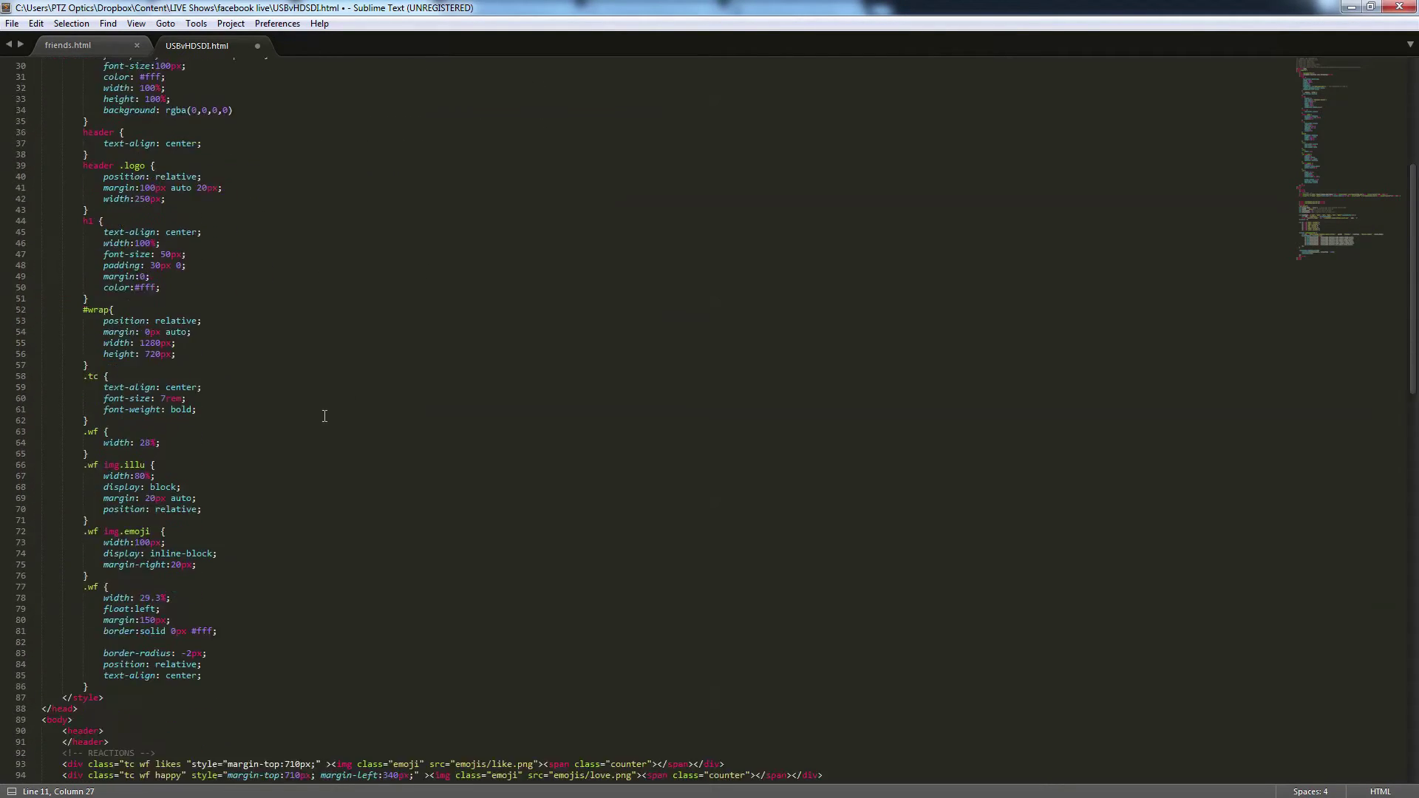
scroll(326, 417, down, 3)
scroll(327, 416, down, 2)
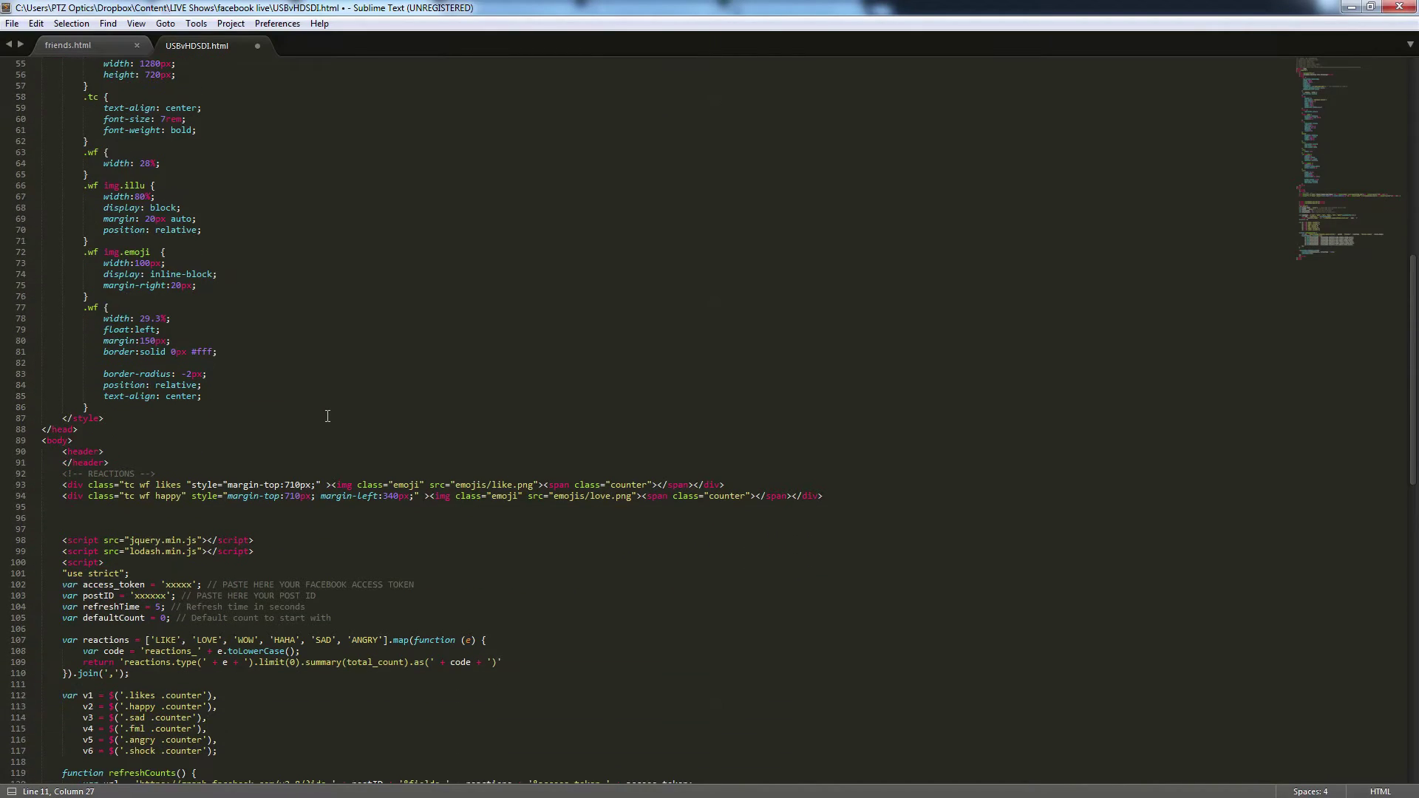
scroll(328, 413, up, 18)
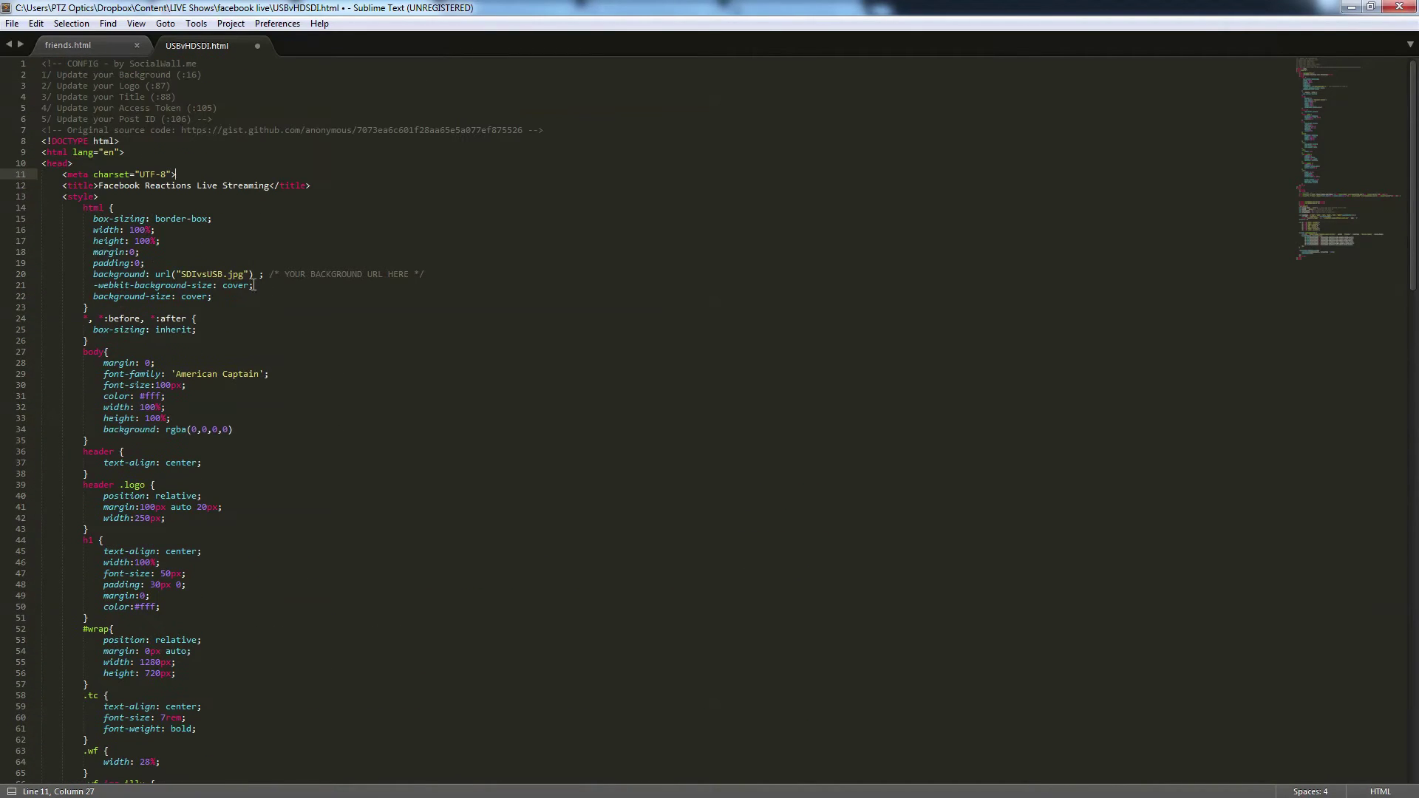
drag(424, 275, 94, 273)
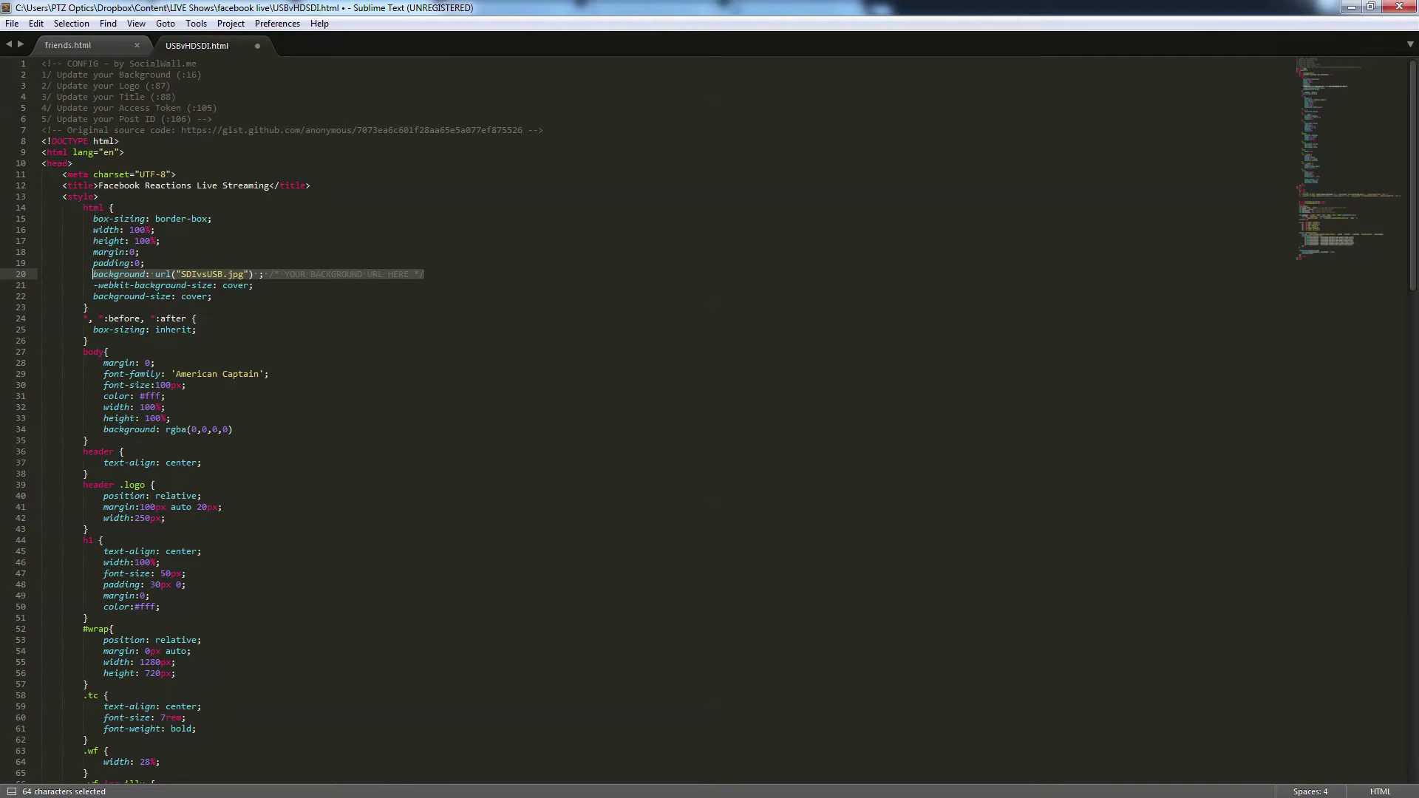
key(alt+Tab)
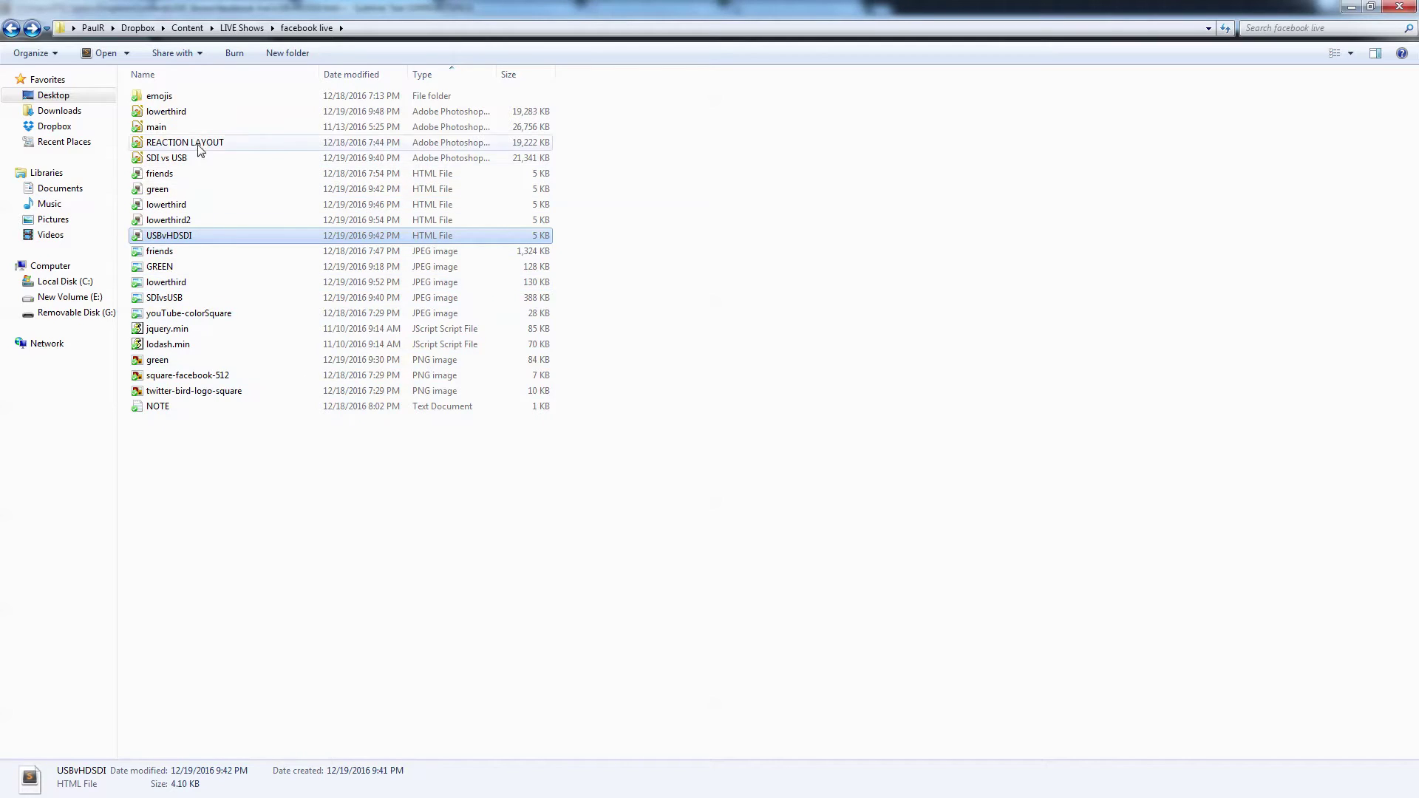
Select the SDIvsUSB JPEG to see its 1920 x 1080, 387 KB details
click(165, 298)
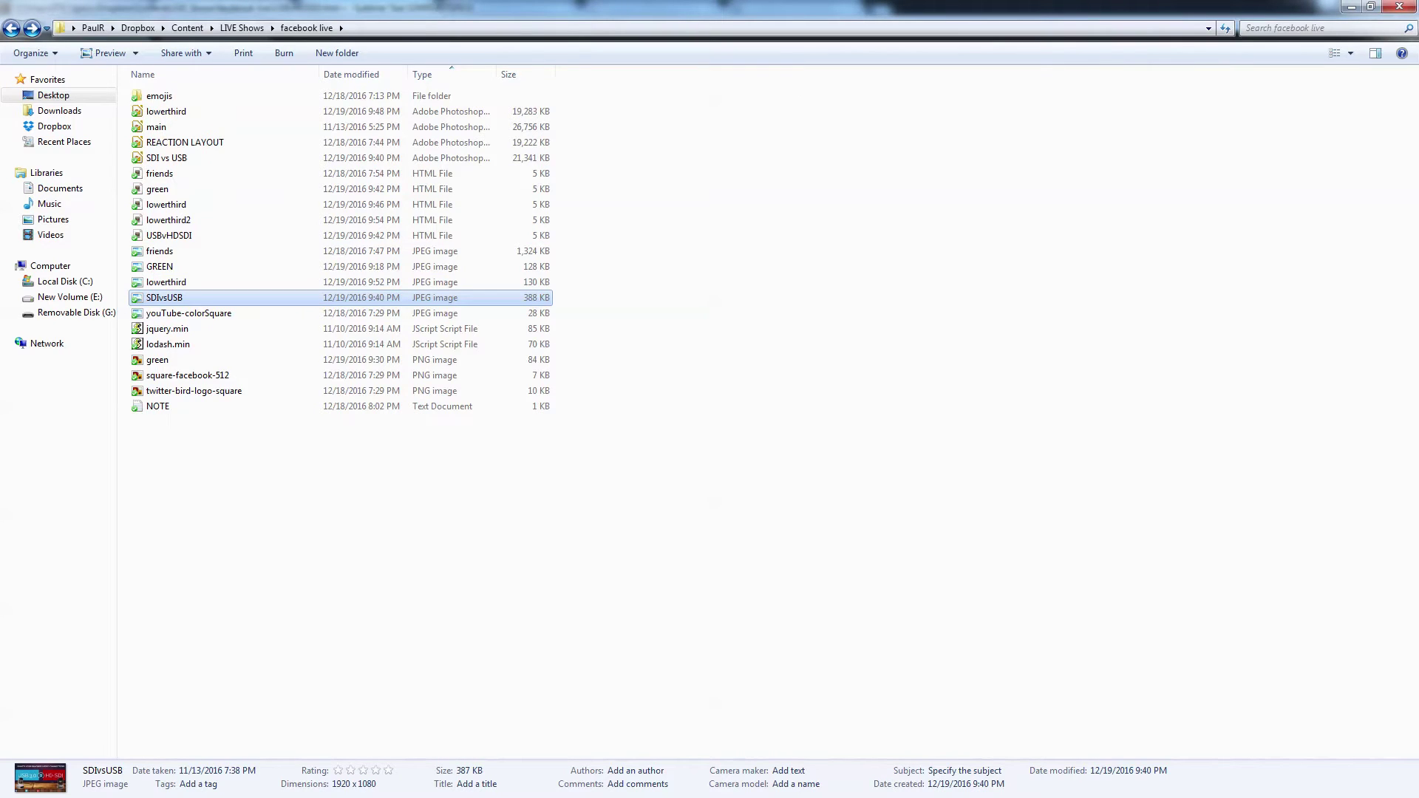
Flip OBS to the Green Screen Reaction Page scene and back to FACEBOOK REACTION PAGE 1
key(alt+Tab)
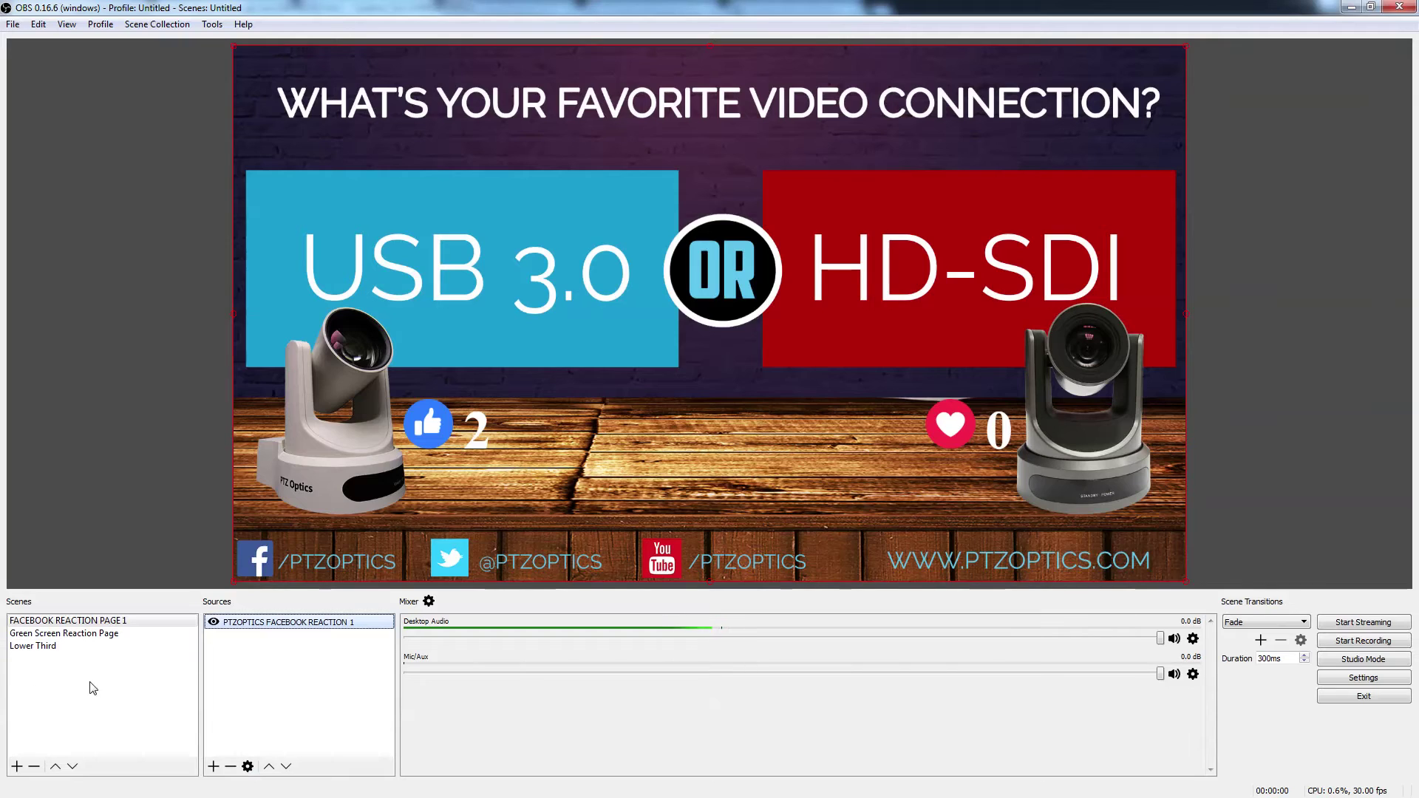
click(65, 633)
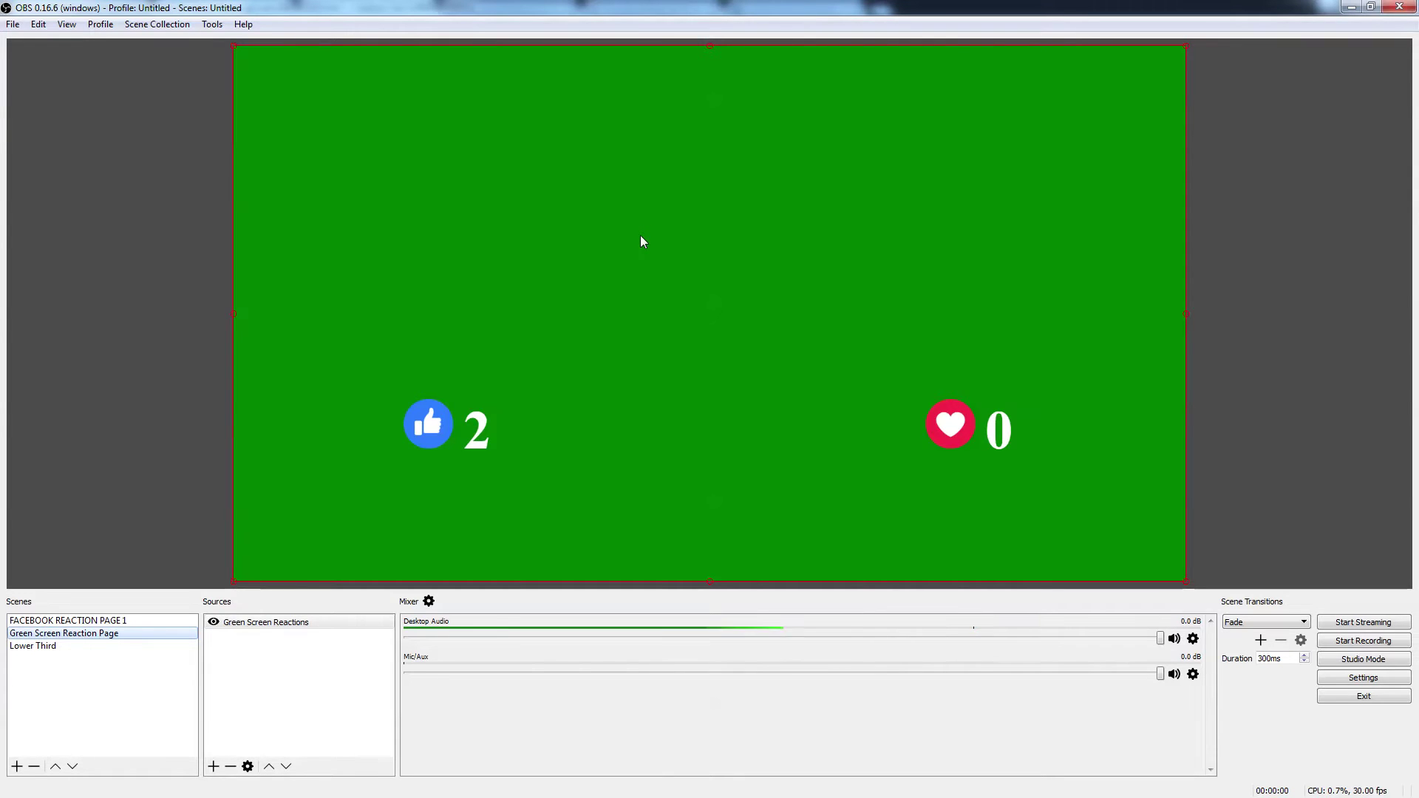
click(145, 621)
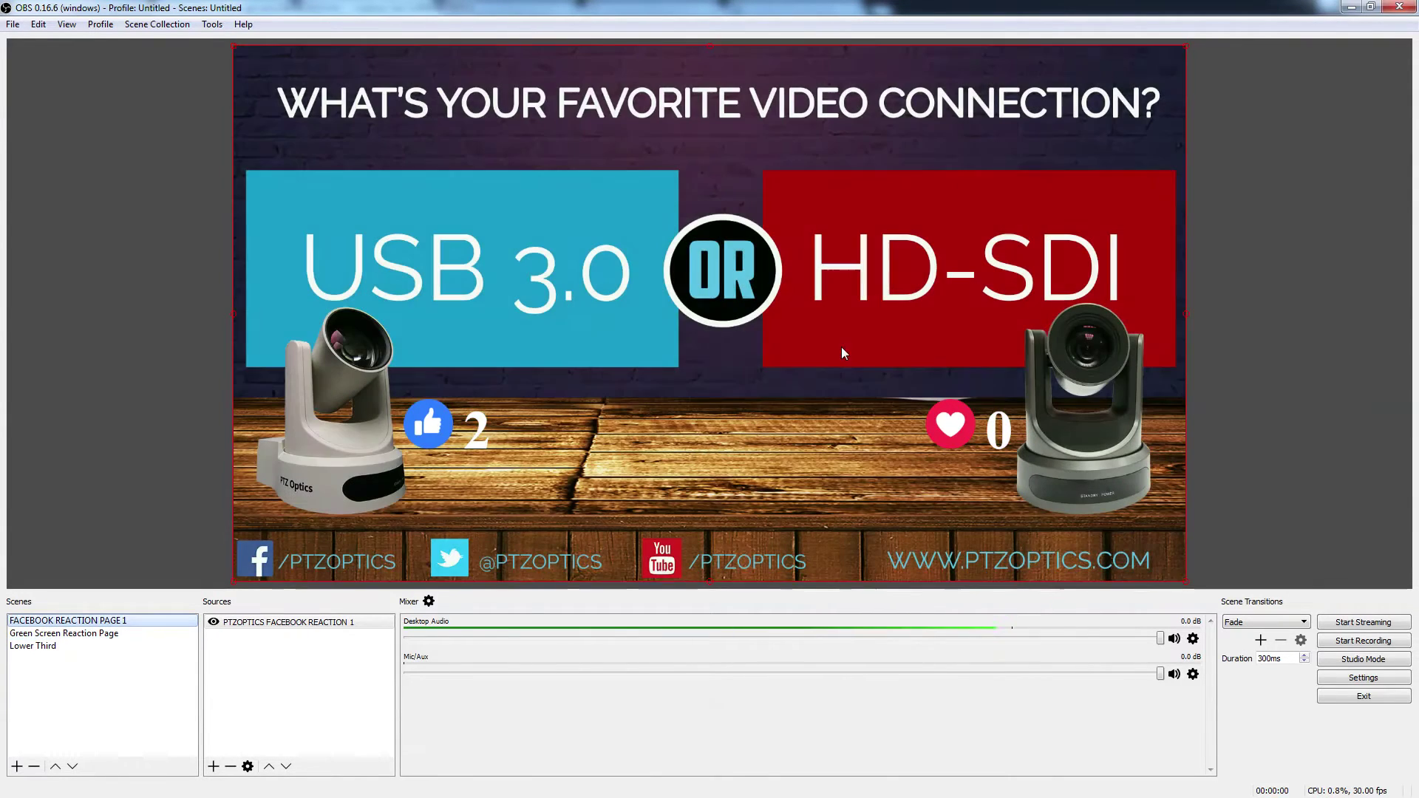
Highlight the xxxxx access_token value on line 102 and point to the postID on line 103
key(alt+Tab)
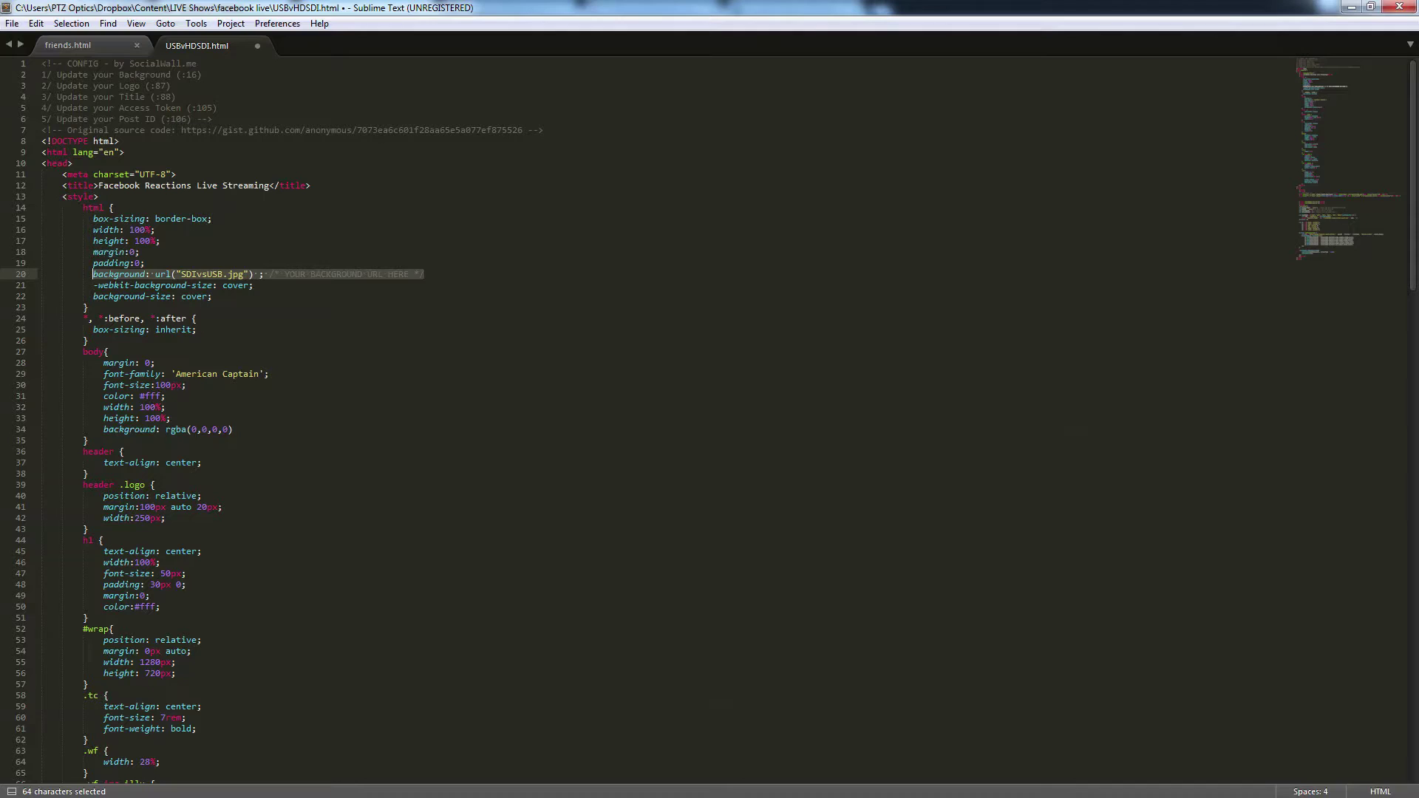
click(187, 524)
scroll(303, 451, down, 20)
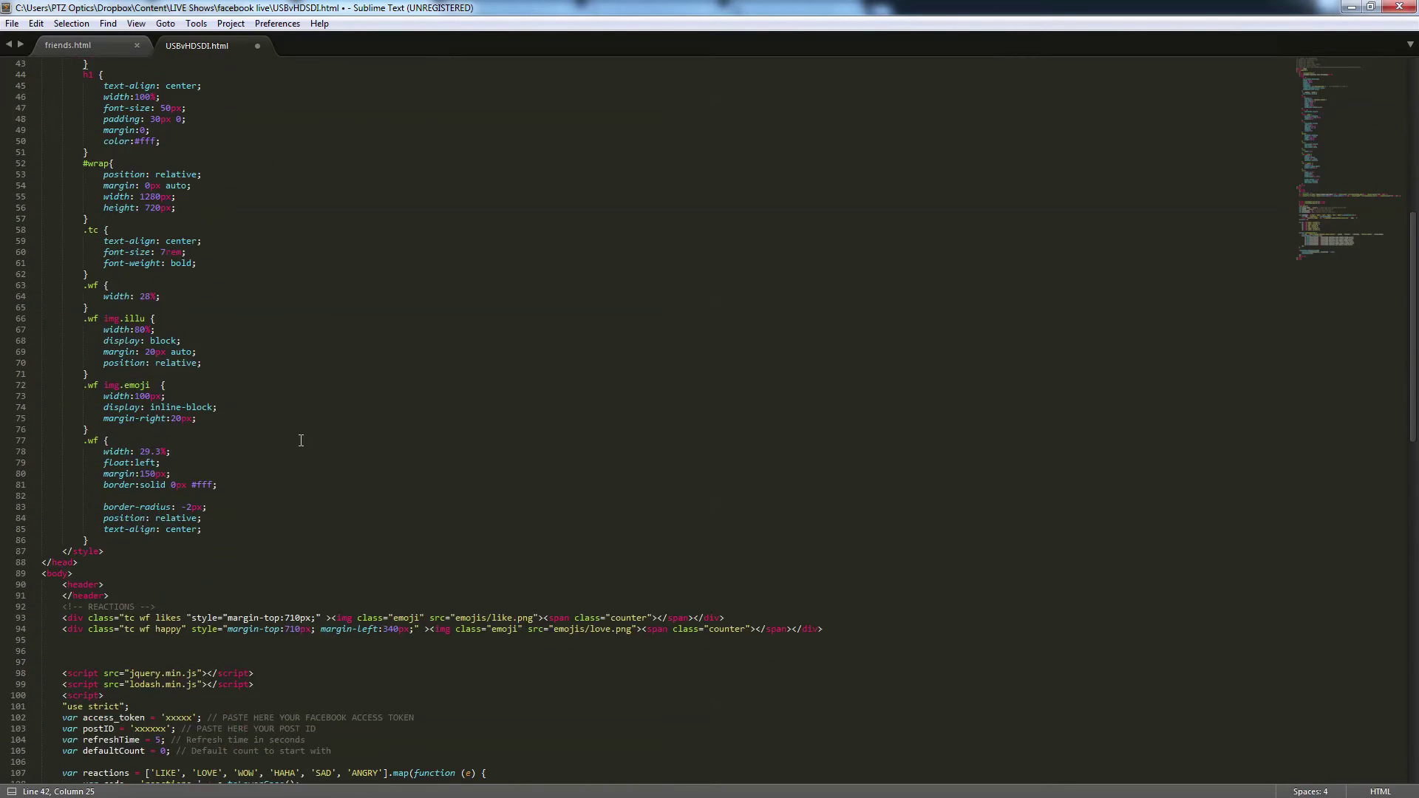
scroll(325, 420, down, 3)
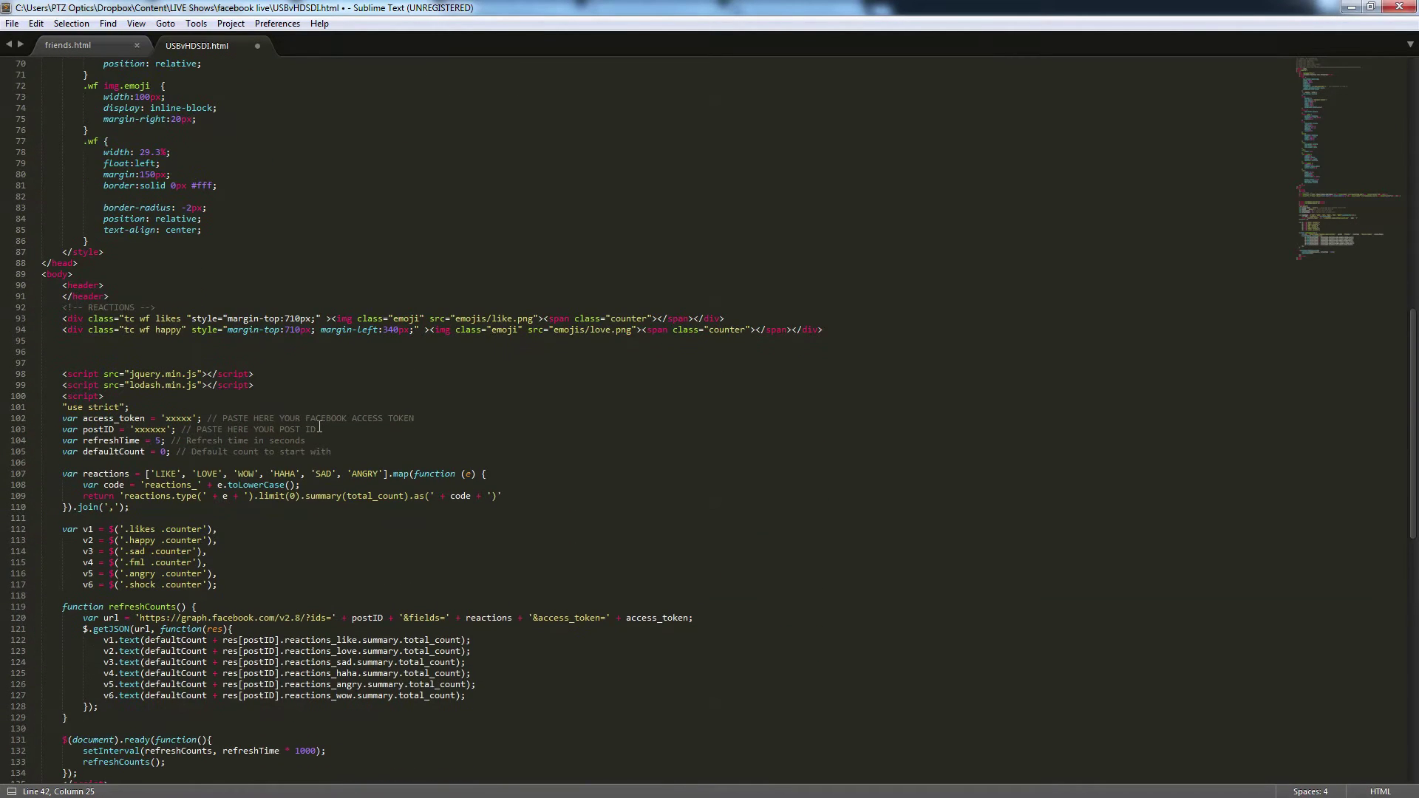
drag(192, 418, 151, 431)
click(134, 433)
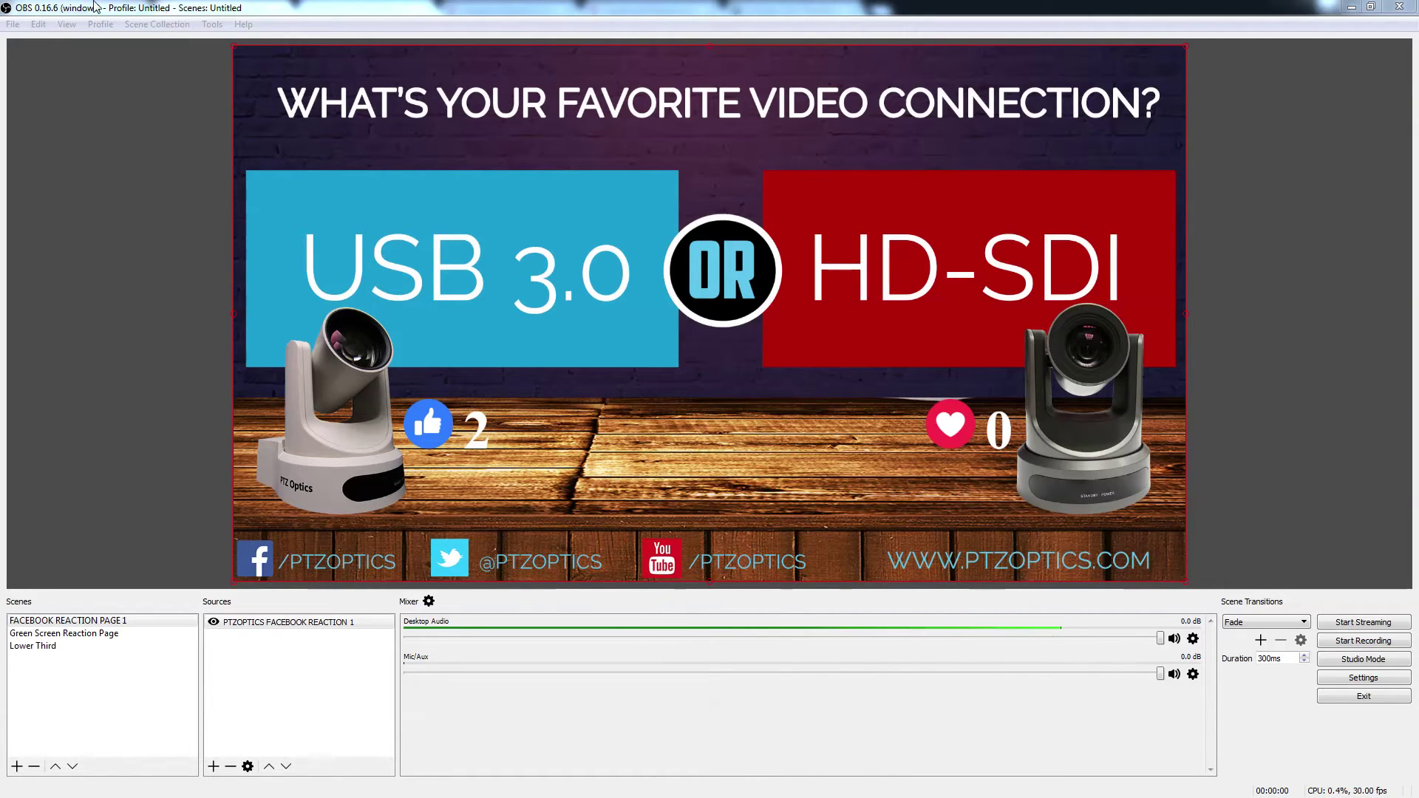
Switch from OBS to Chrome's Facebook Create Live Video dialog with the server URL and stream key
click(177, 11)
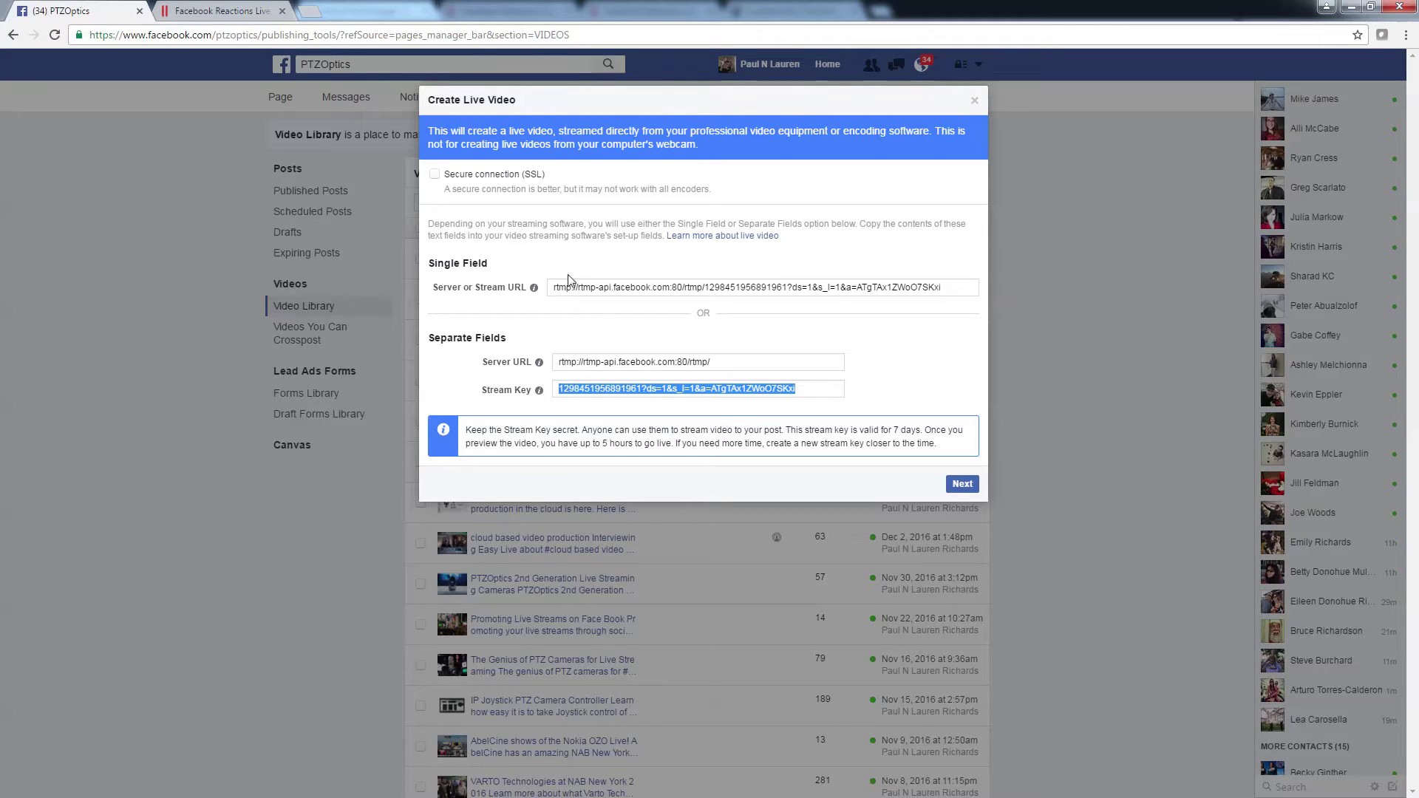
Copy the full stream key and advance Create Live Video to the post setup
click(646, 391)
drag(813, 393, 555, 391)
click(591, 390)
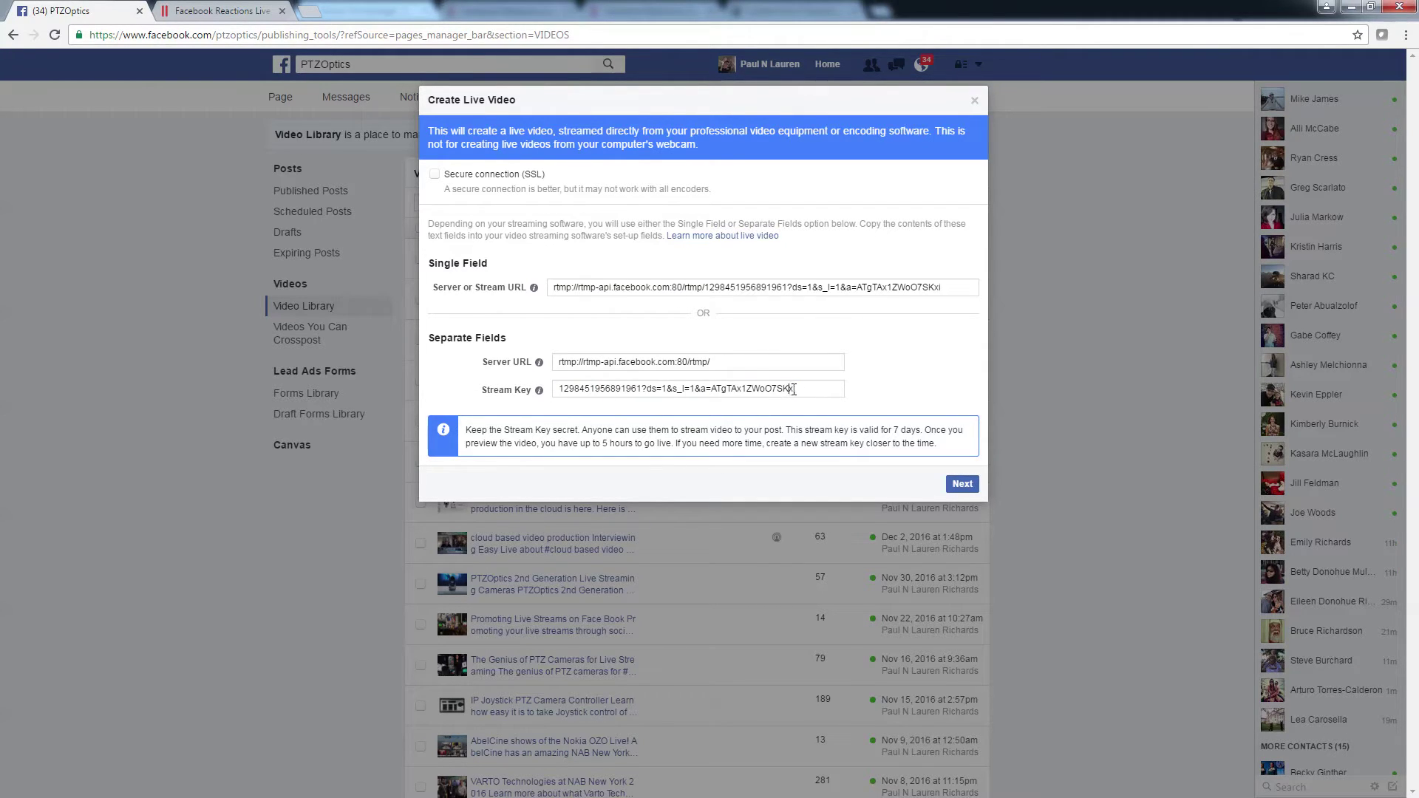
drag(799, 390, 537, 379)
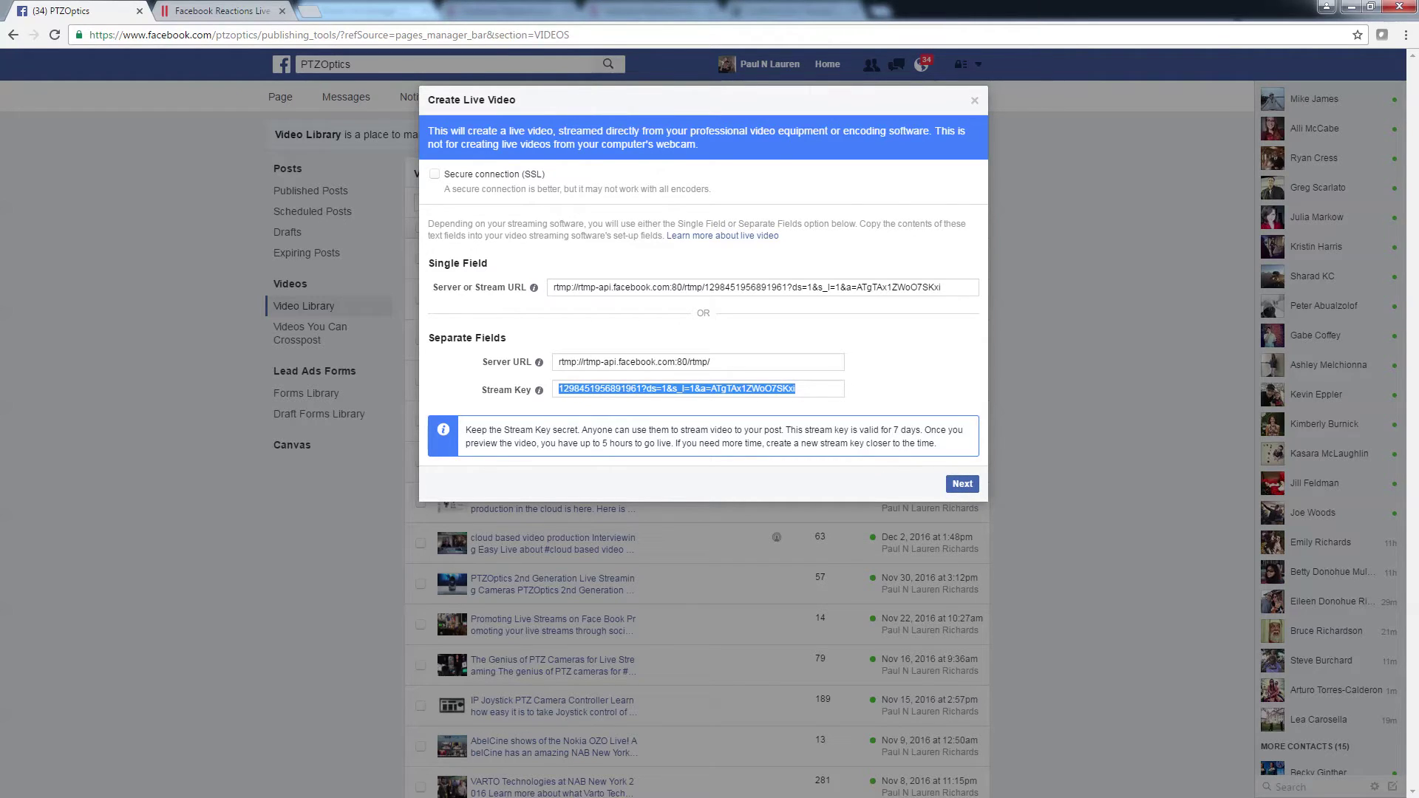
key(alt+Tab)
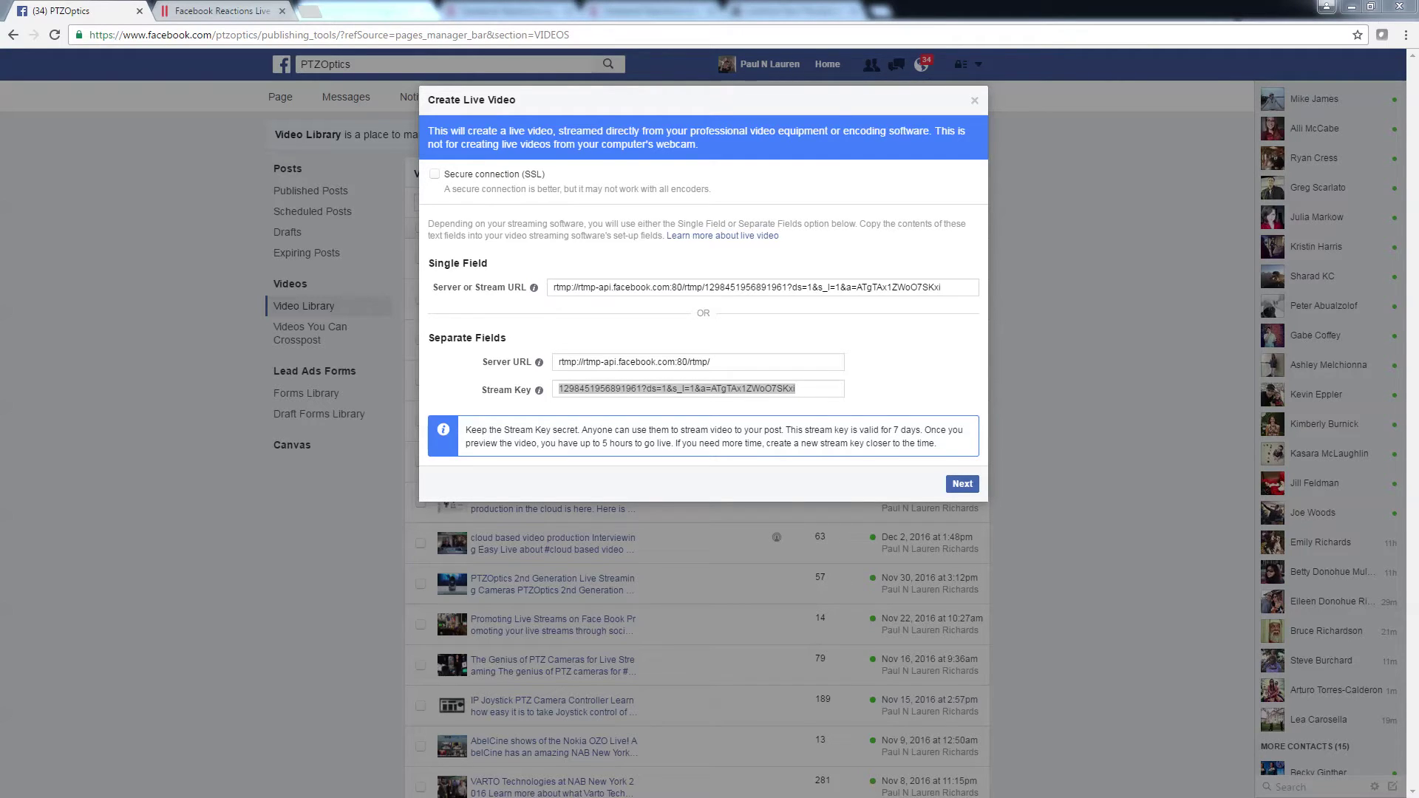
click(948, 484)
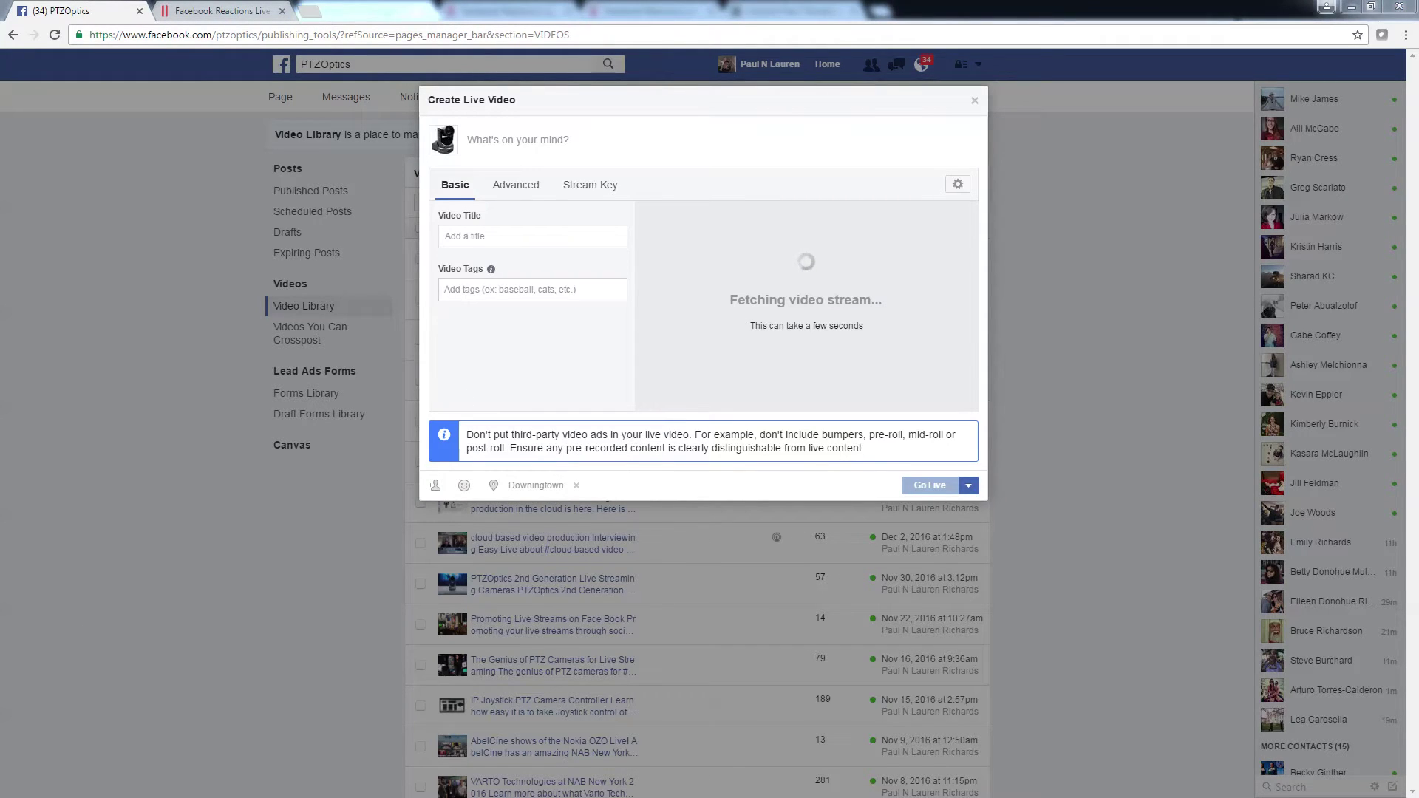
Snap the browser to the left half and OBS Studio to the right half of the screen
key(alt+Tab)
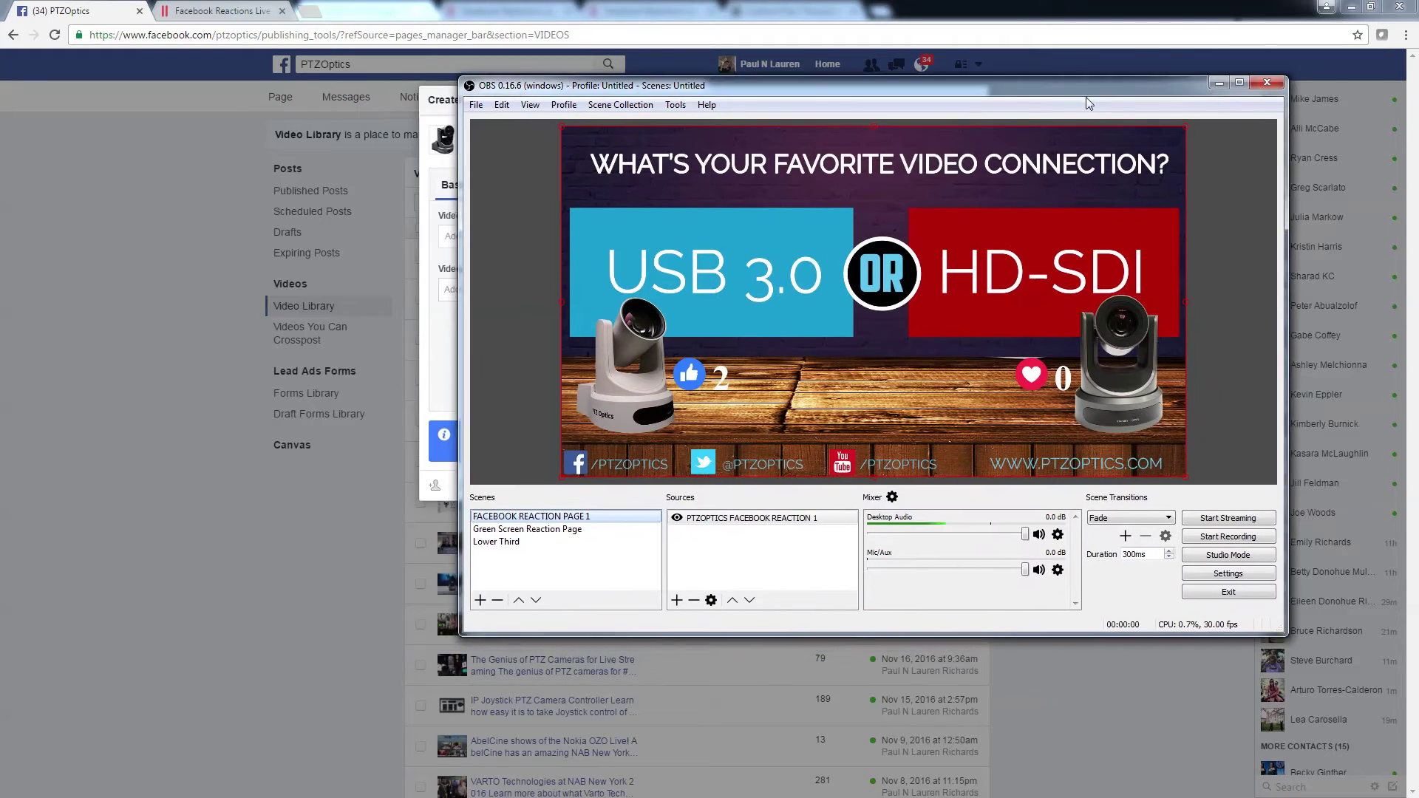
drag(1100, 95, 1053, 99)
key(alt+Tab)
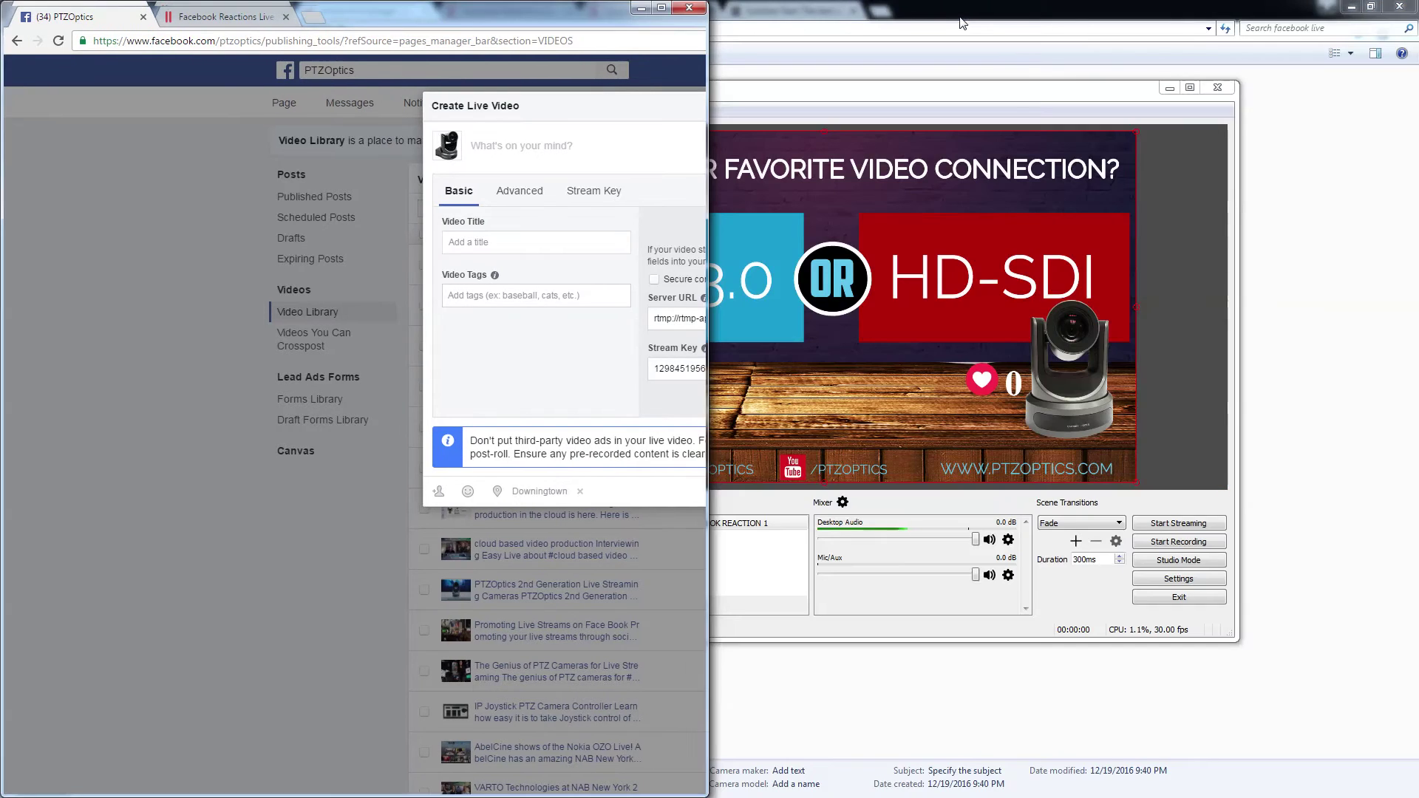
key(super+Left)
click(1026, 94)
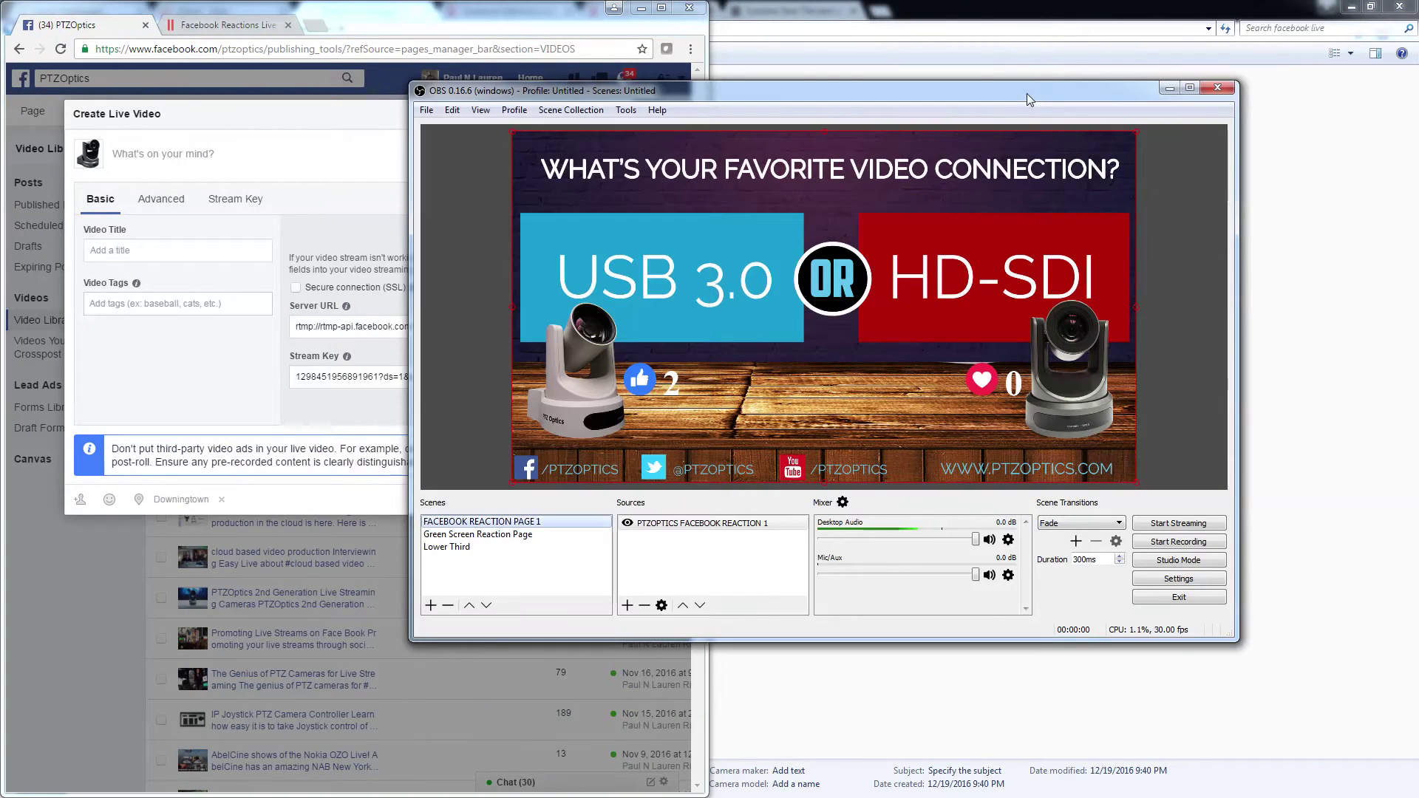
key(super+Right)
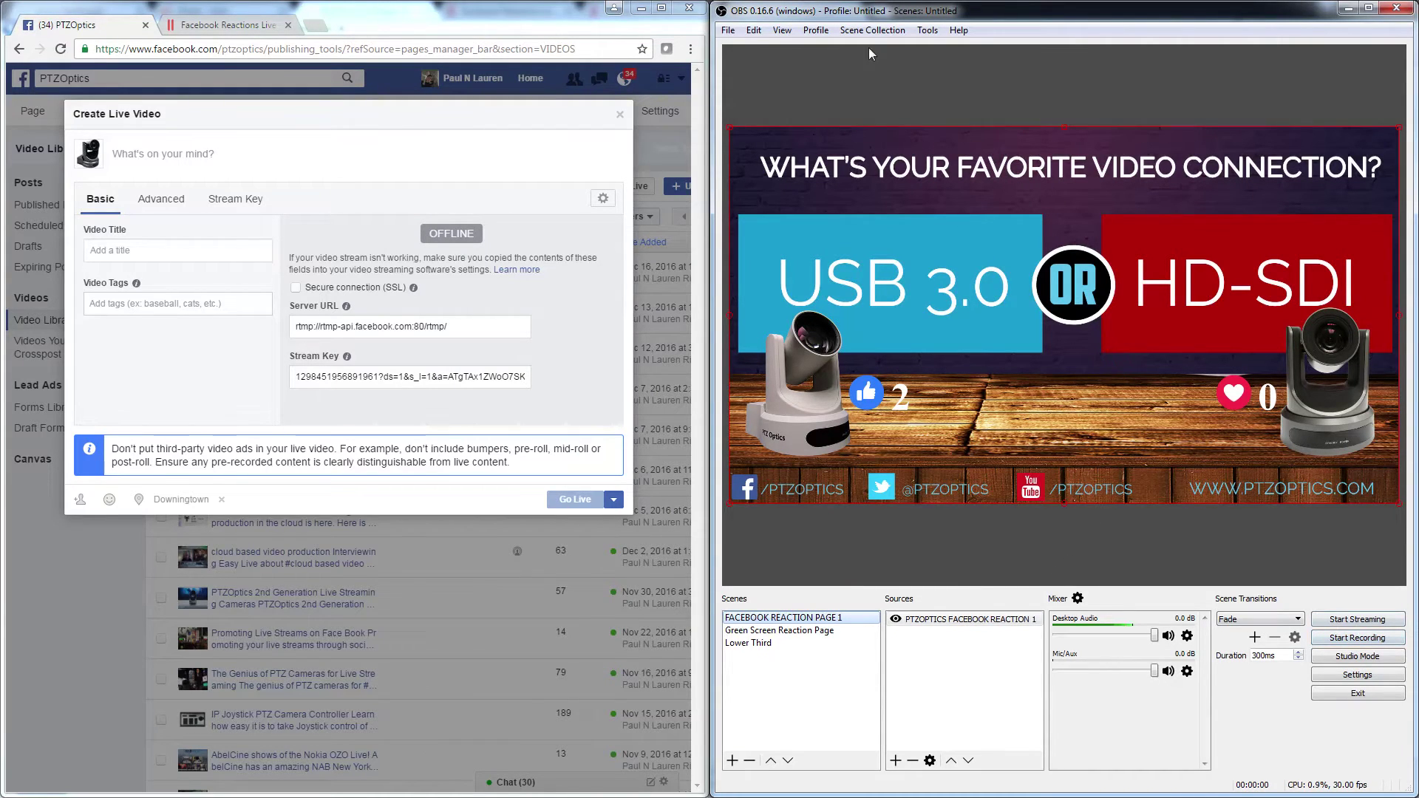
Set the stream service to Facebook Live with the pasted stream key, then start streaming
click(728, 31)
click(756, 87)
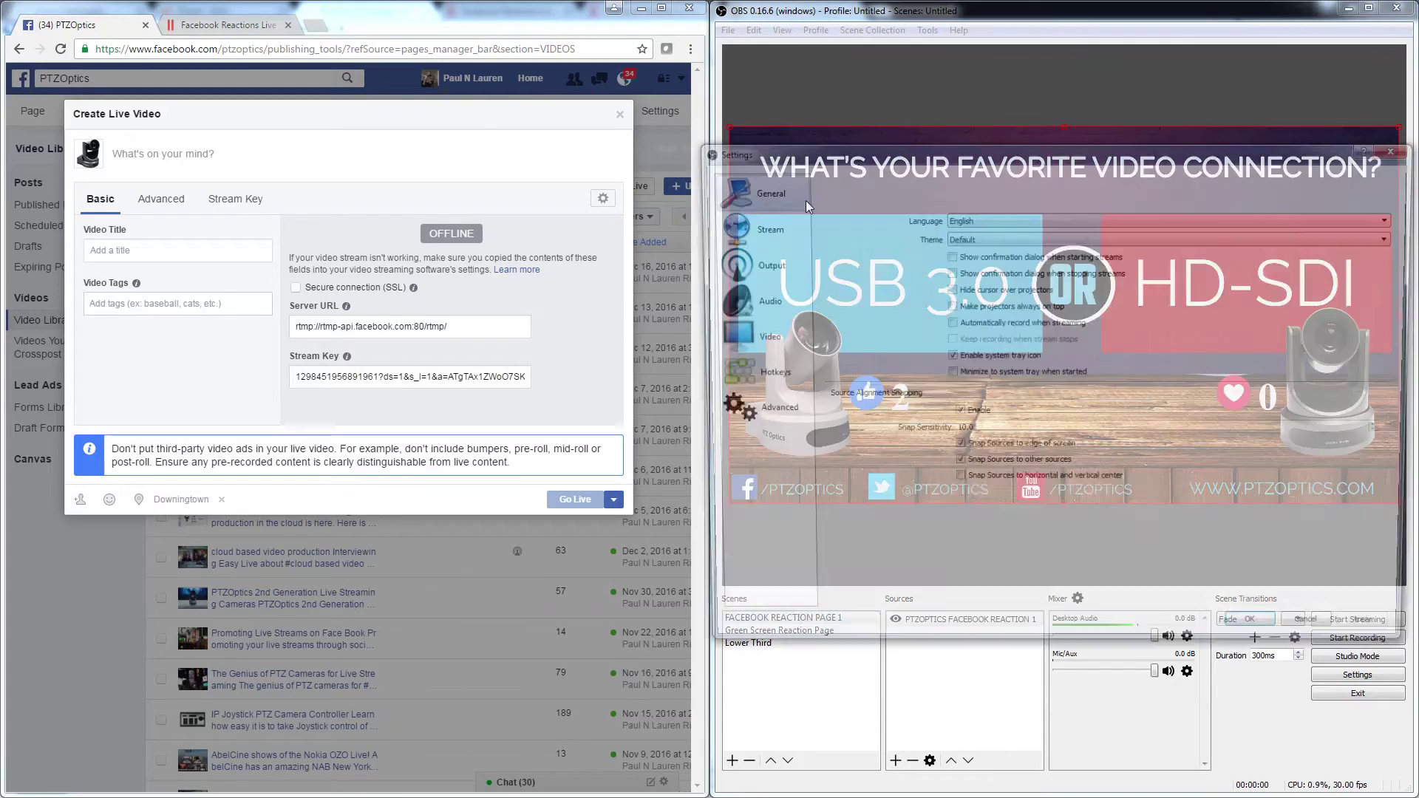
click(758, 264)
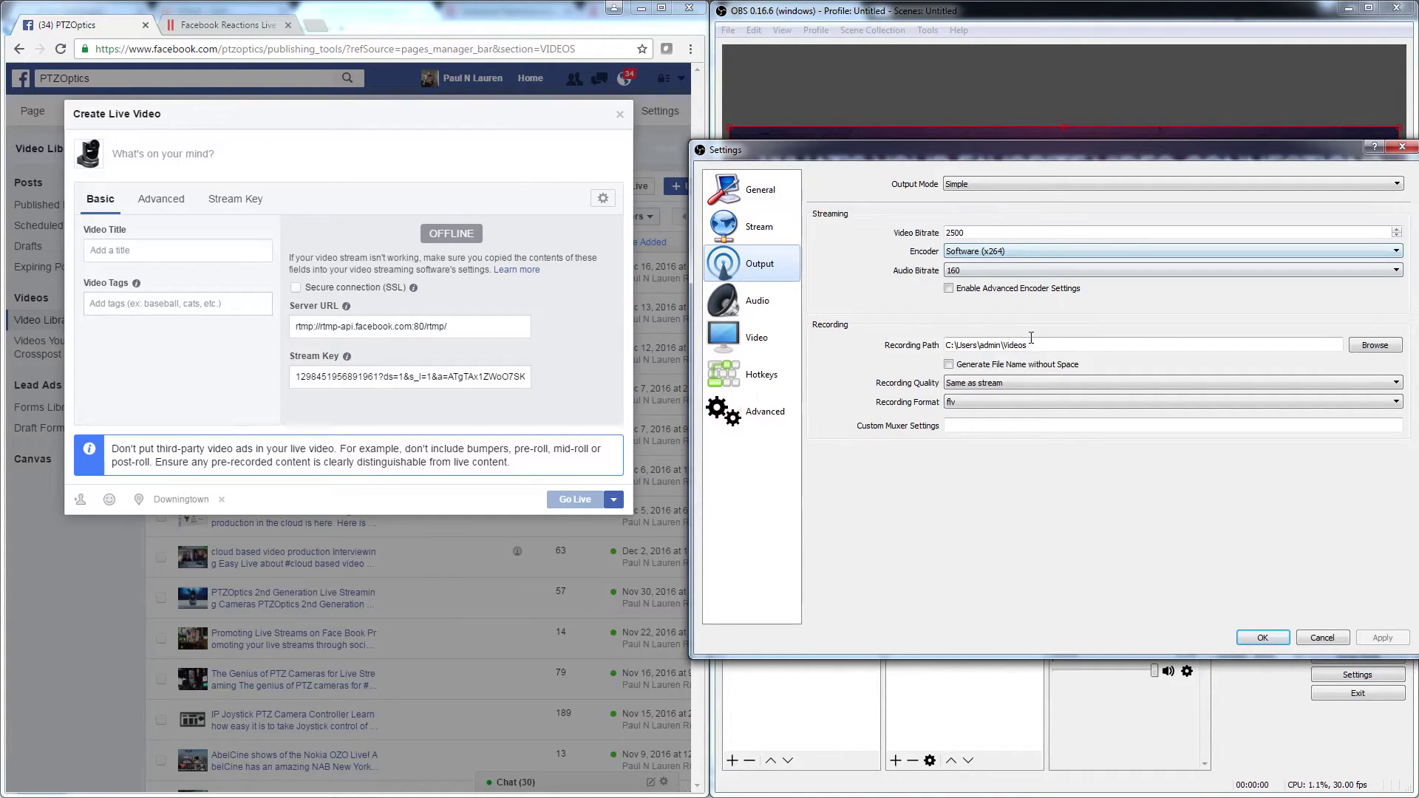
click(977, 185)
click(756, 227)
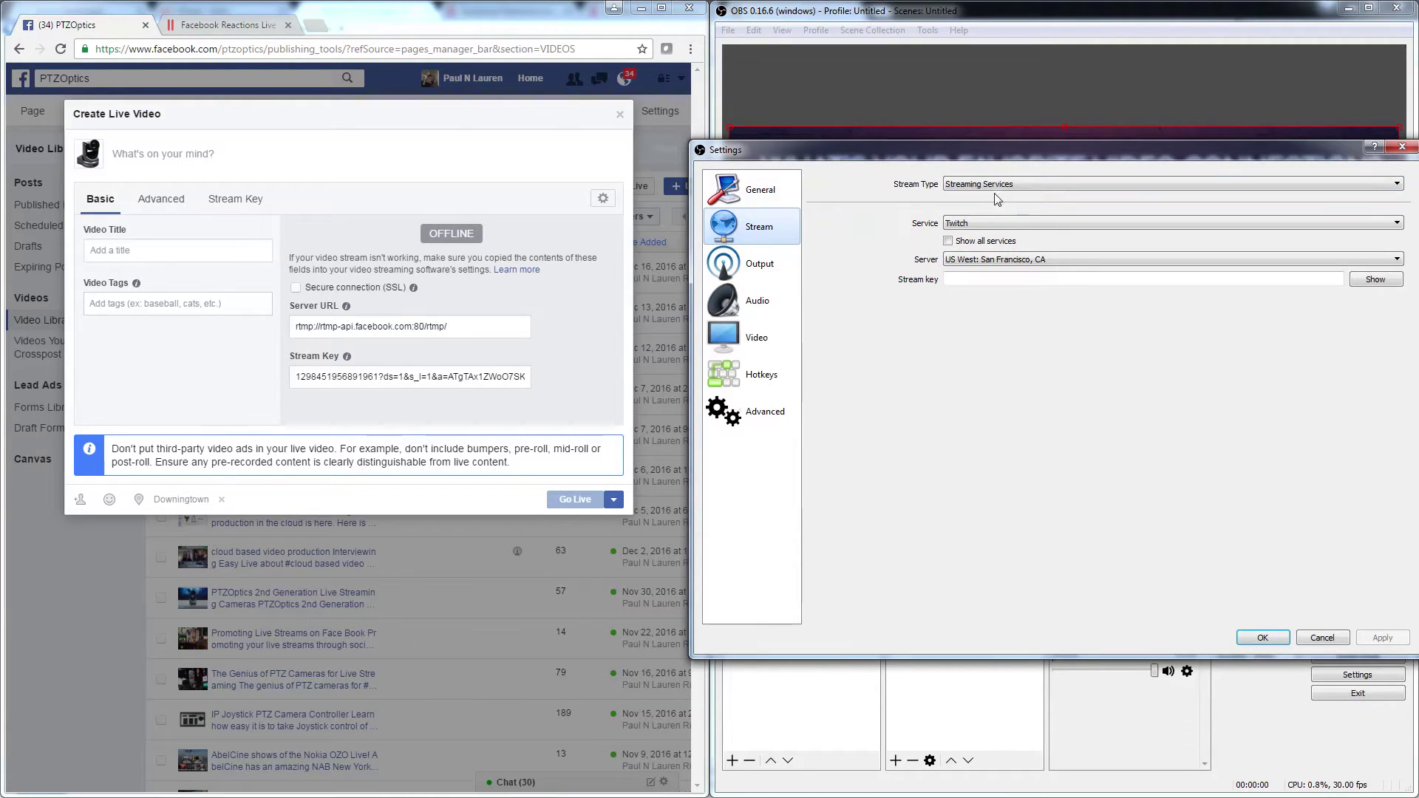
click(983, 222)
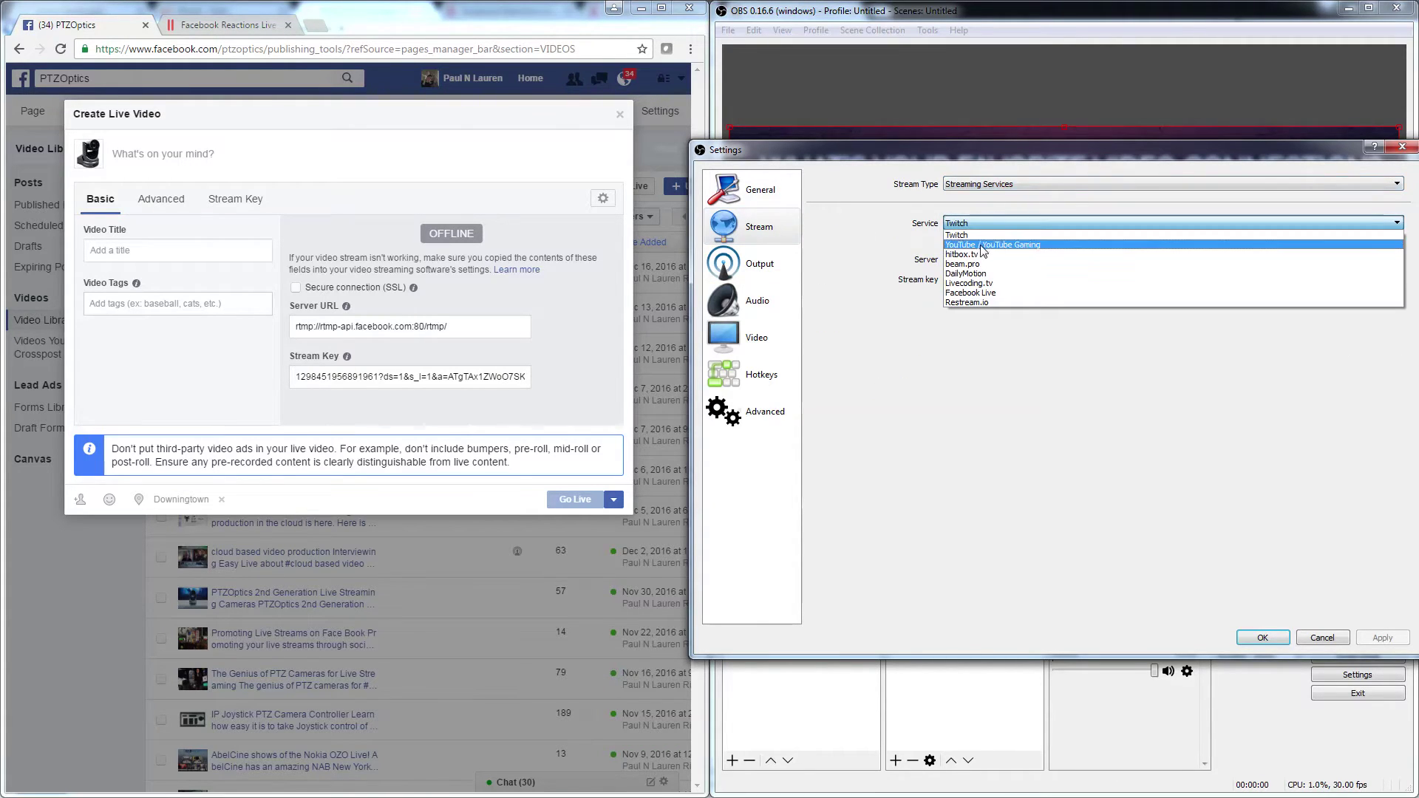
click(985, 294)
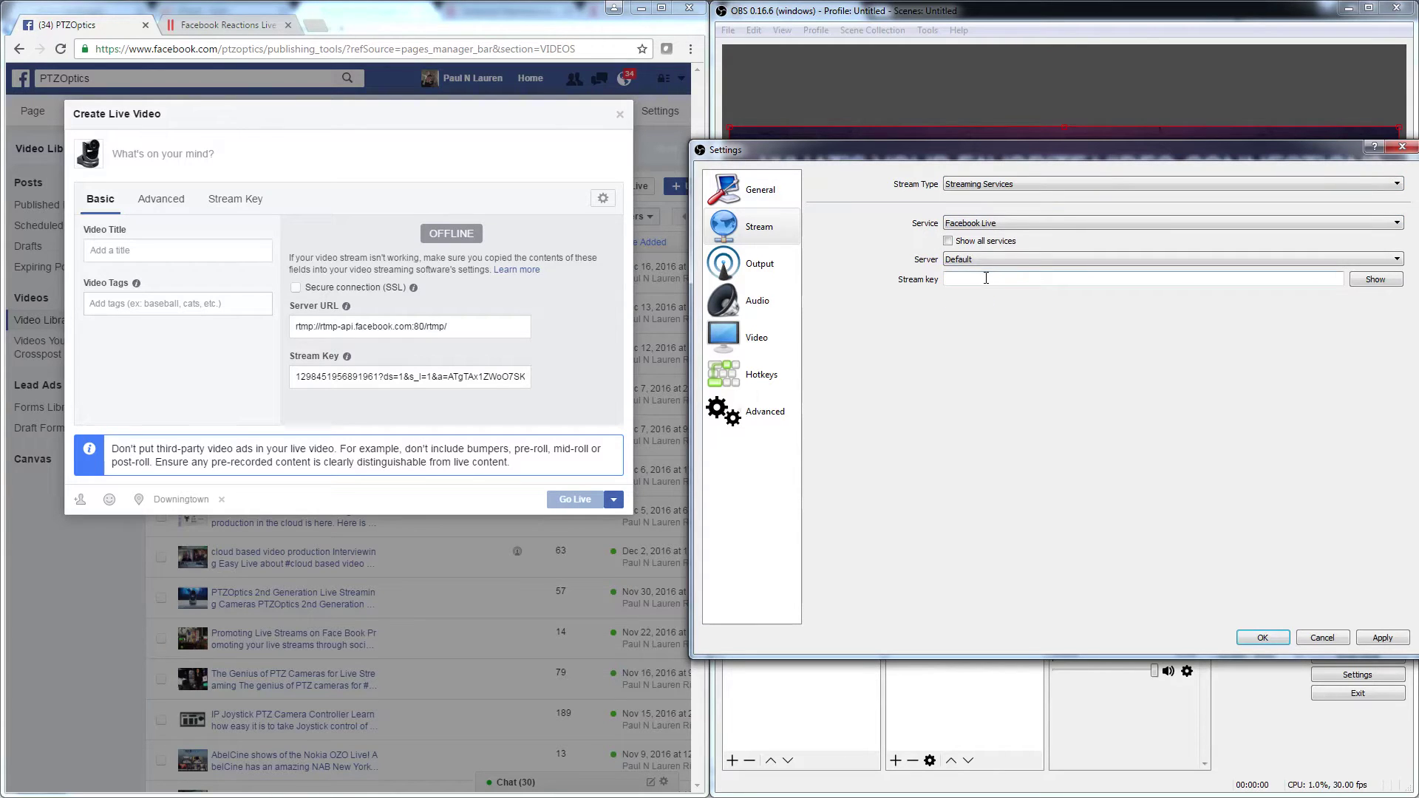
click(987, 279)
key(ctrl+v)
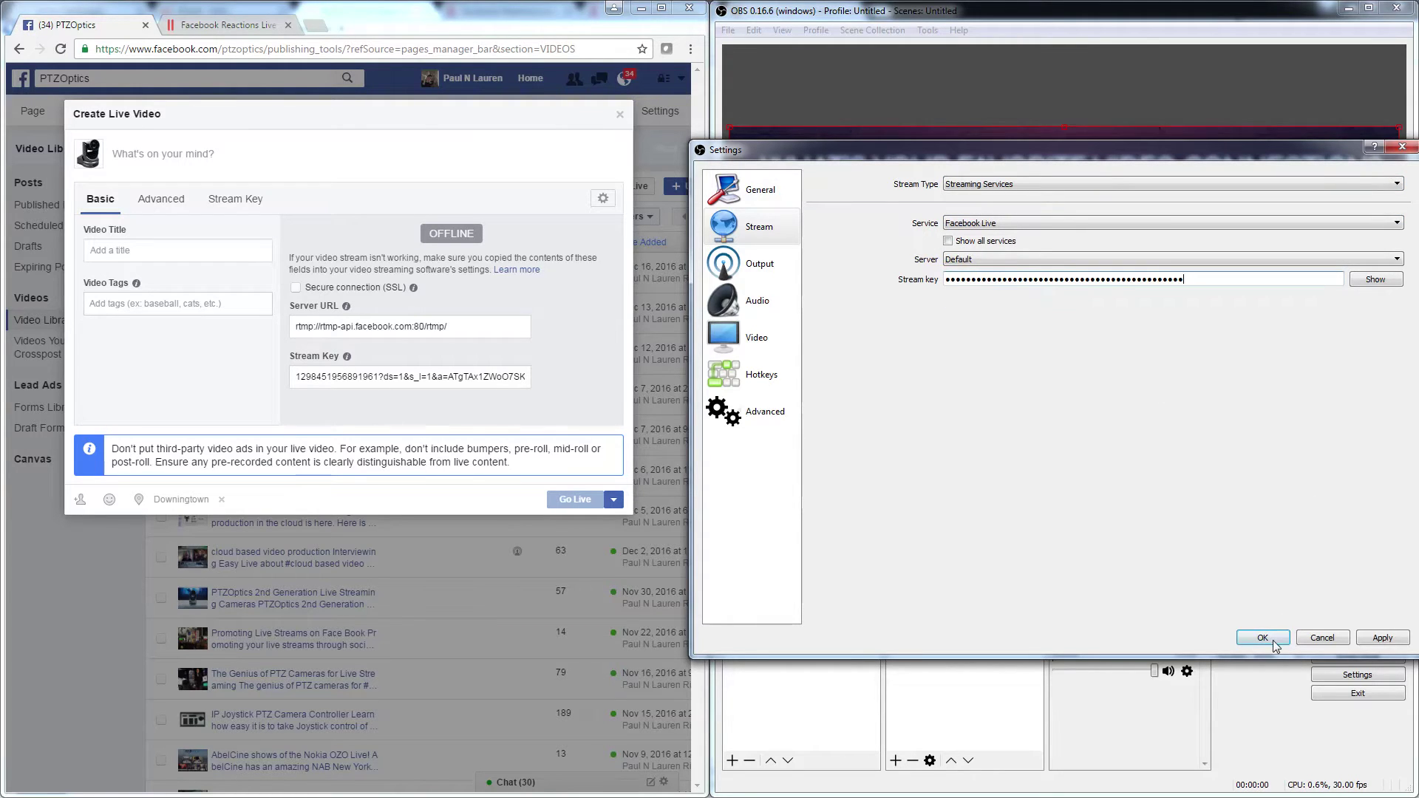
click(1383, 640)
click(1263, 638)
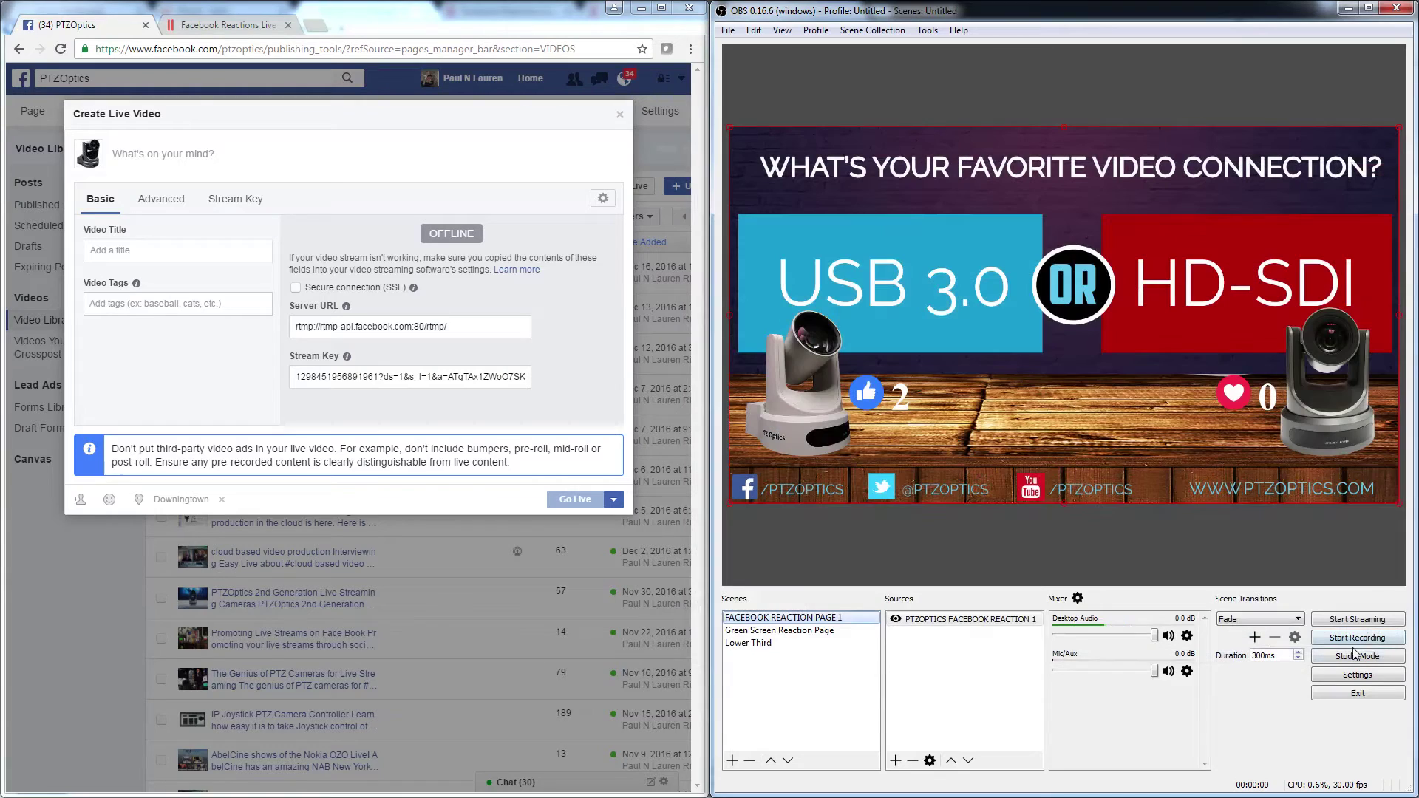
click(1367, 622)
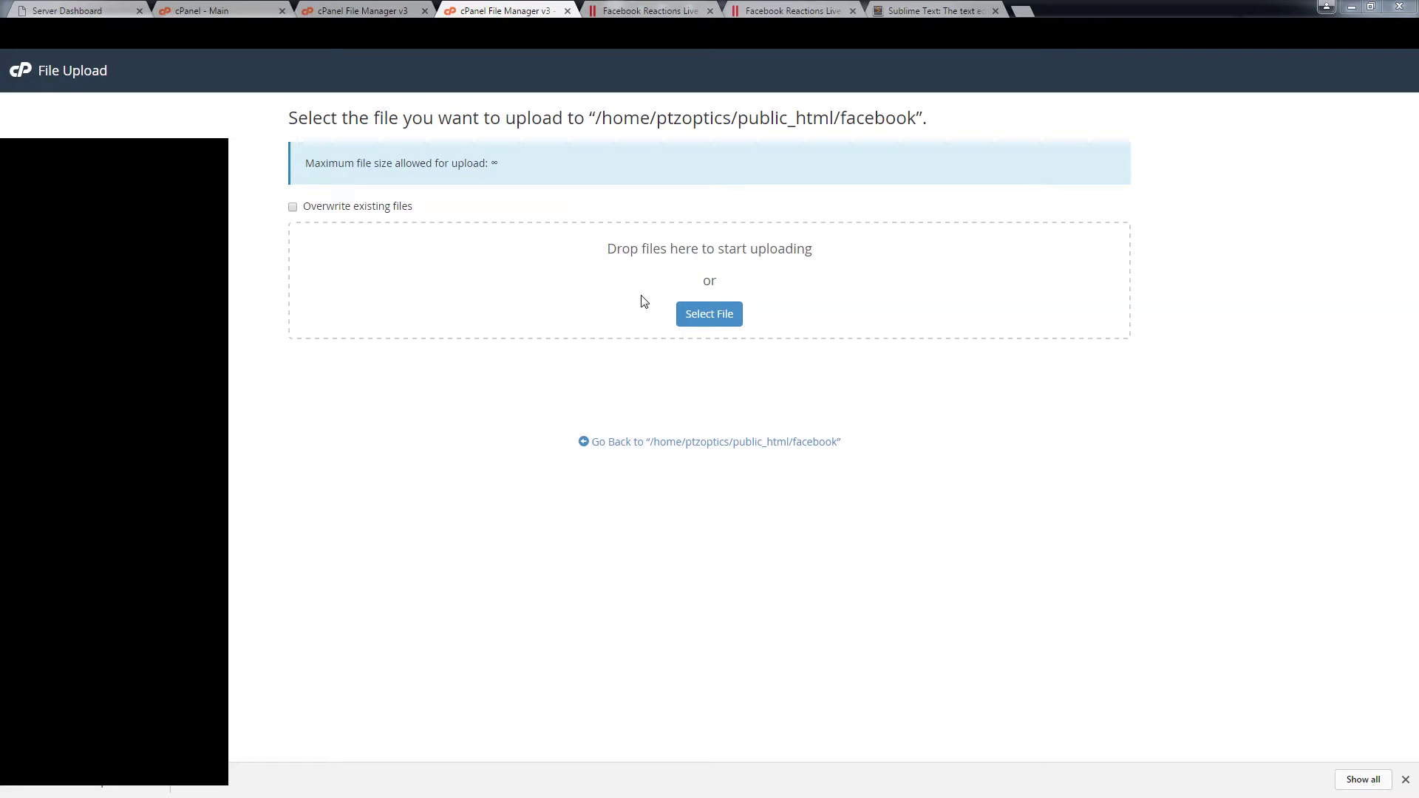
Upload USBvHDSDI.html from the Dropbox project folder, overwriting the existing copy in the facebook folder
click(716, 317)
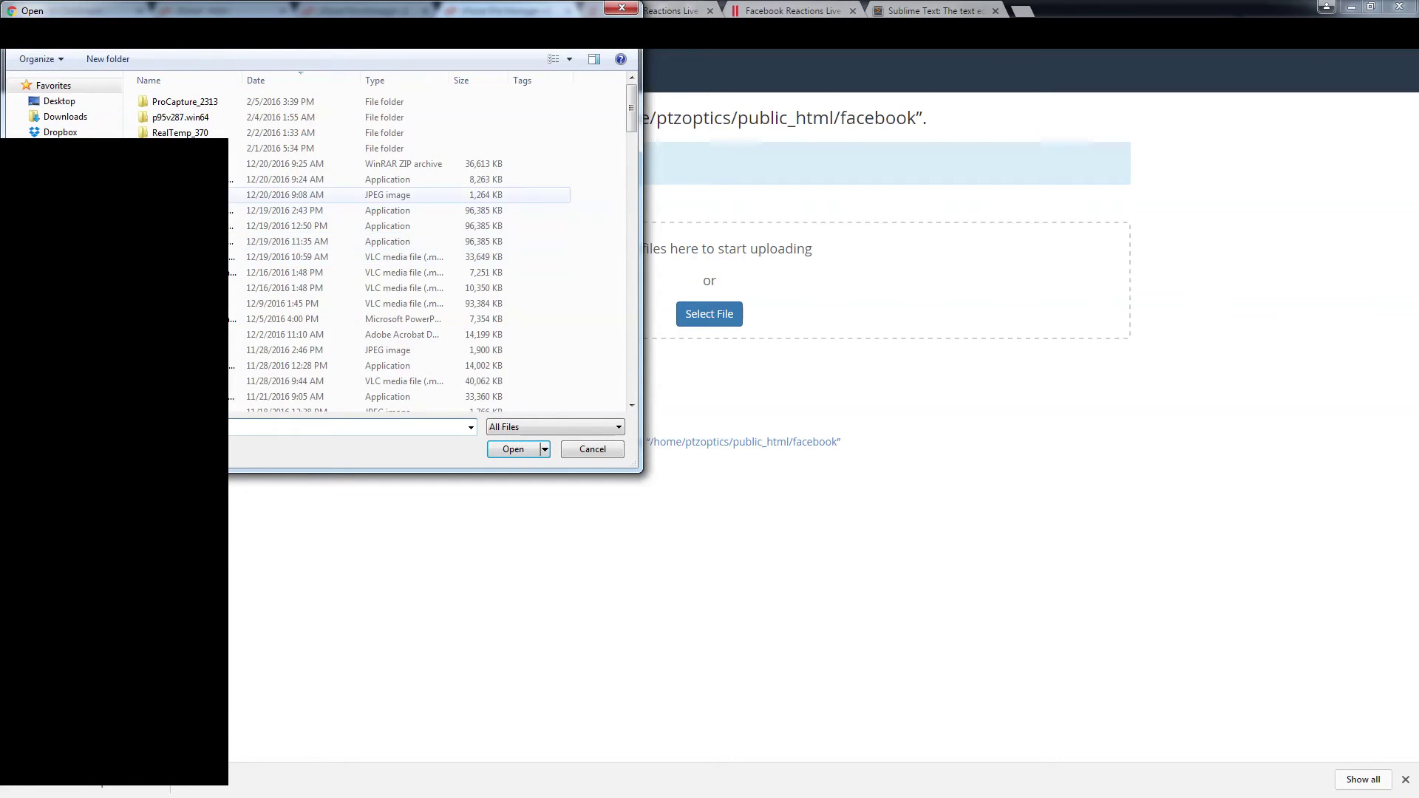
click(61, 131)
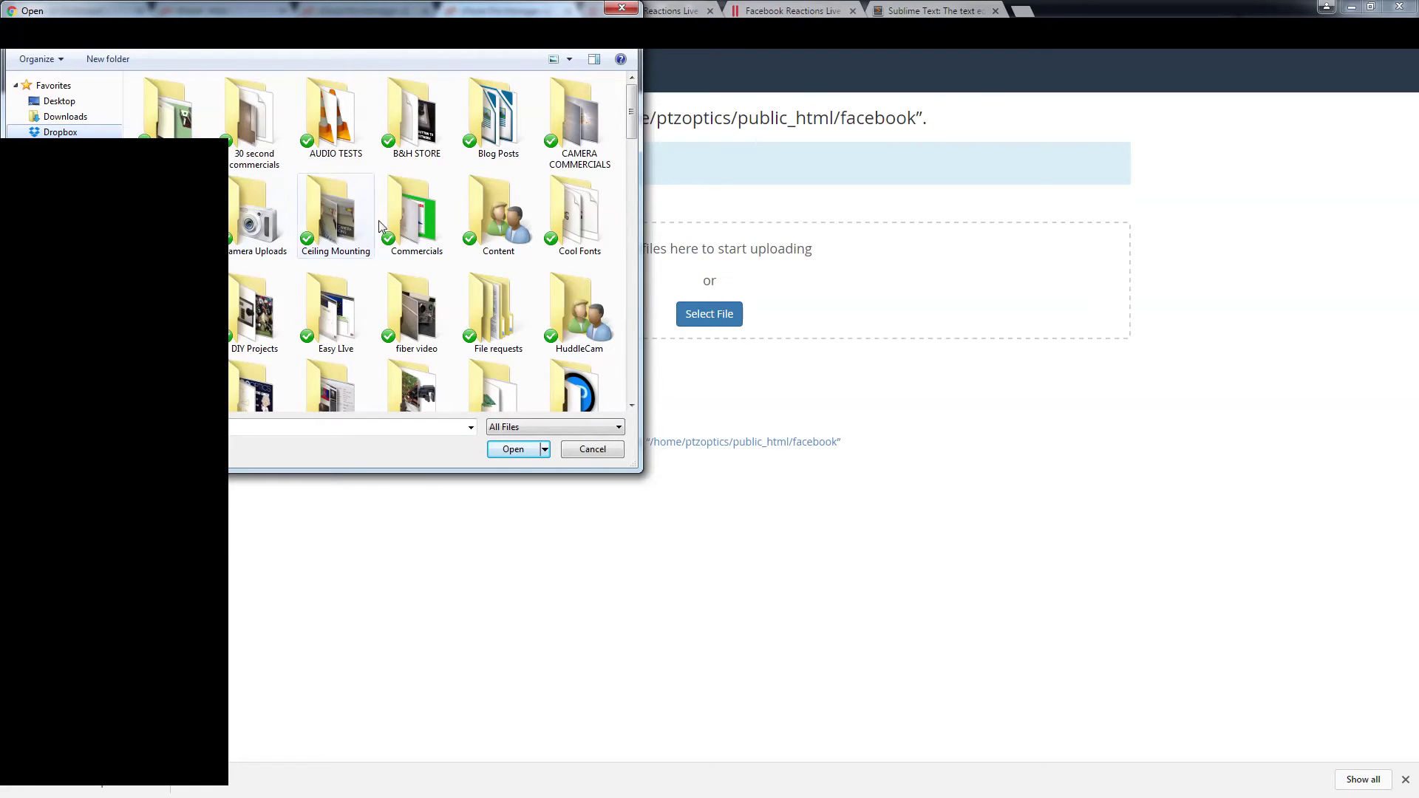
scroll(258, 230, down, 5)
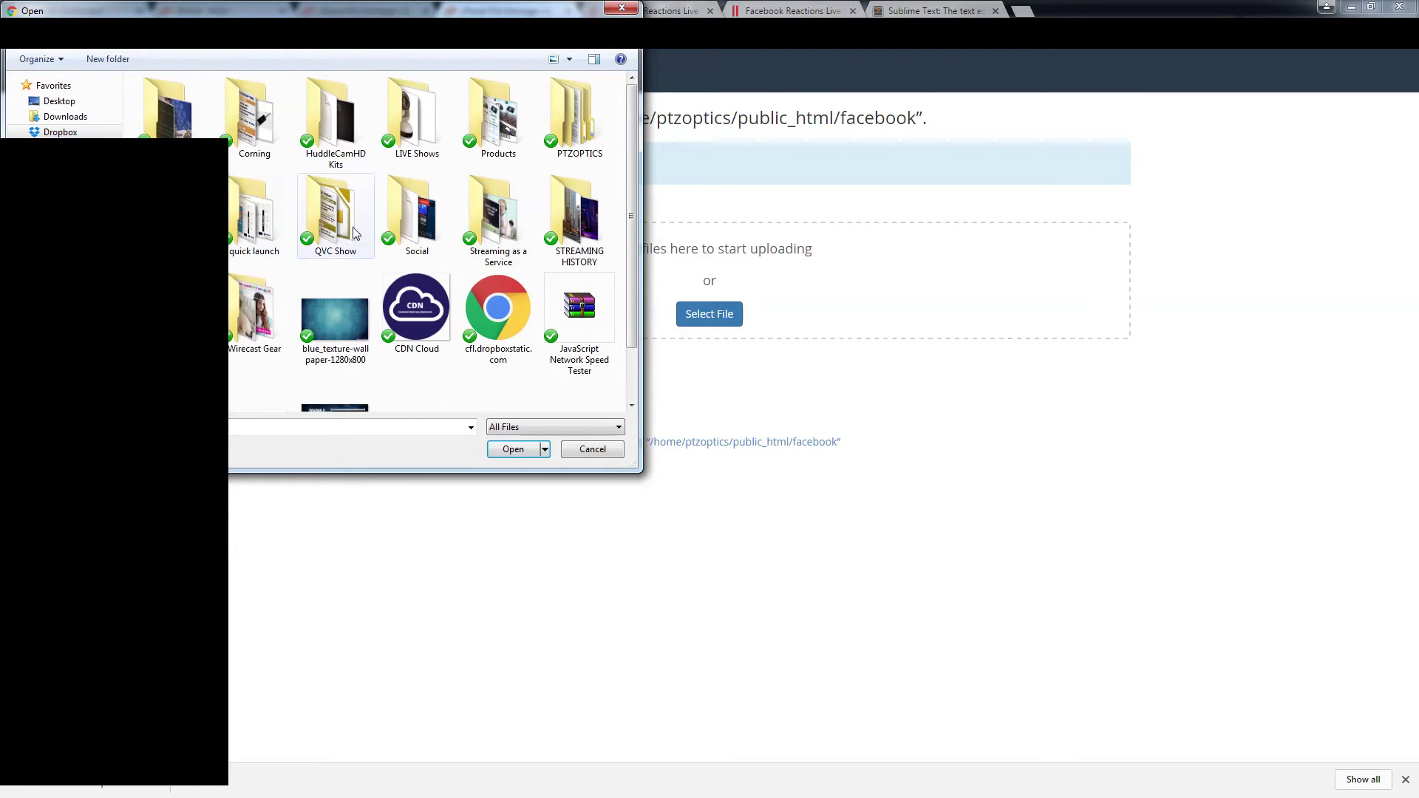
key(ctrl+shift+6)
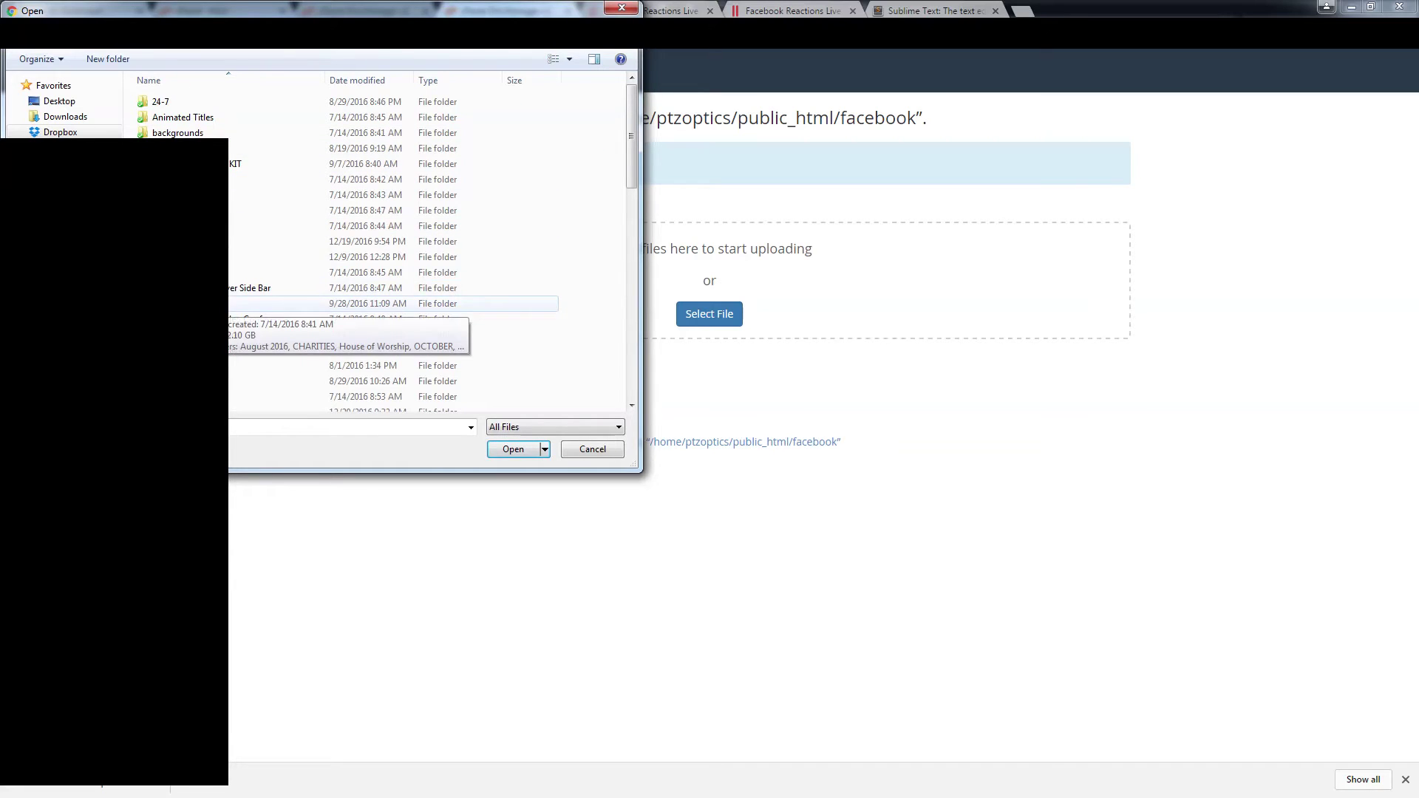
double_click(233, 241)
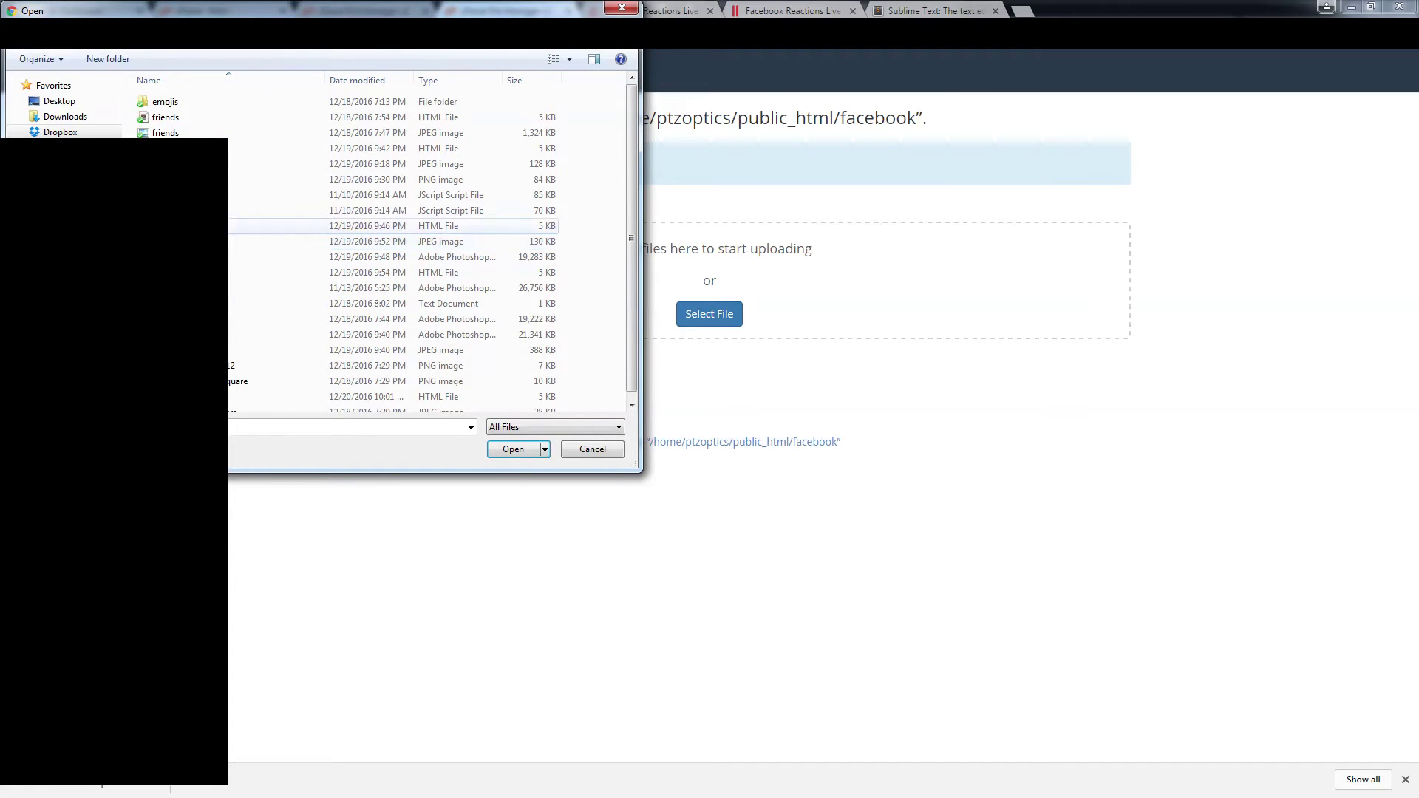
click(229, 320)
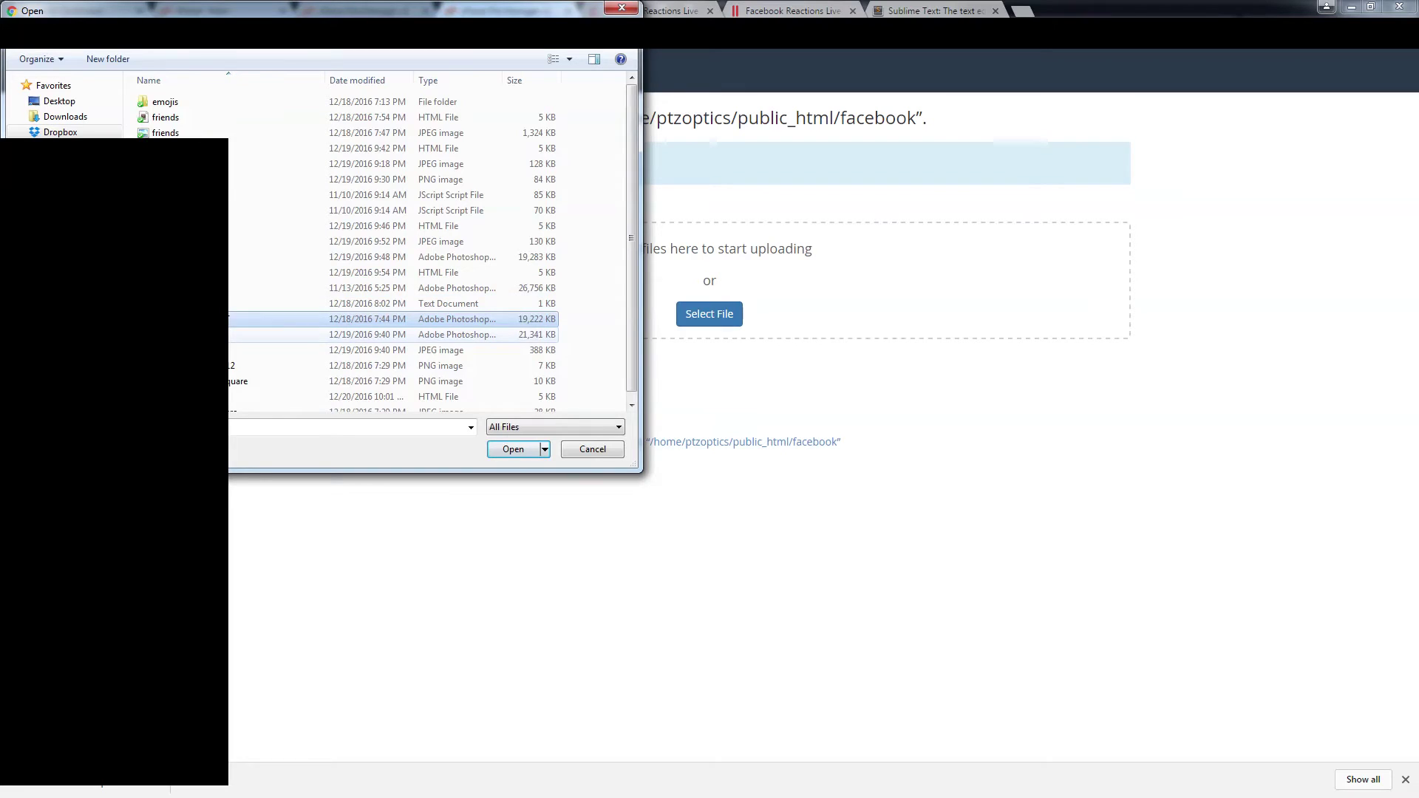
scroll(229, 336, down, 1)
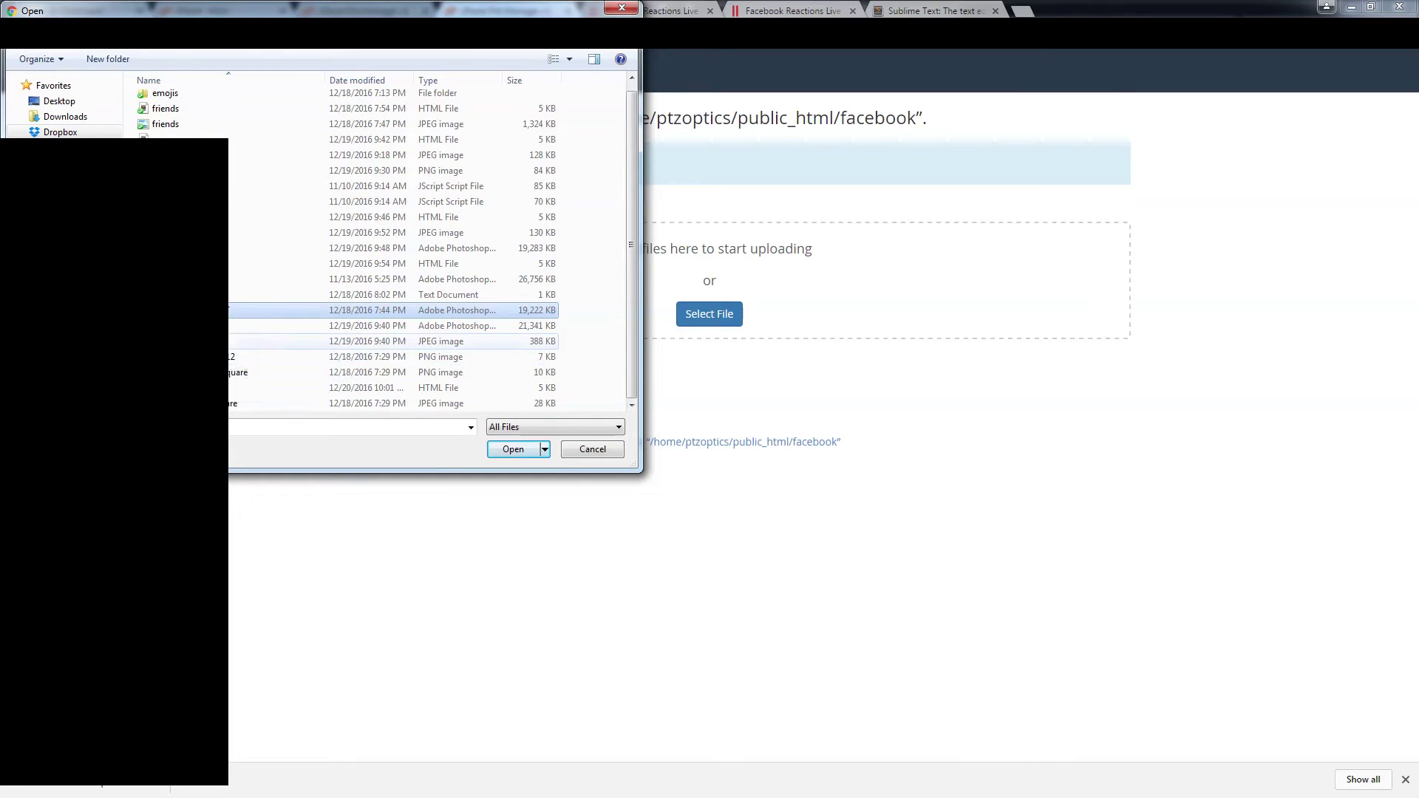
click(428, 80)
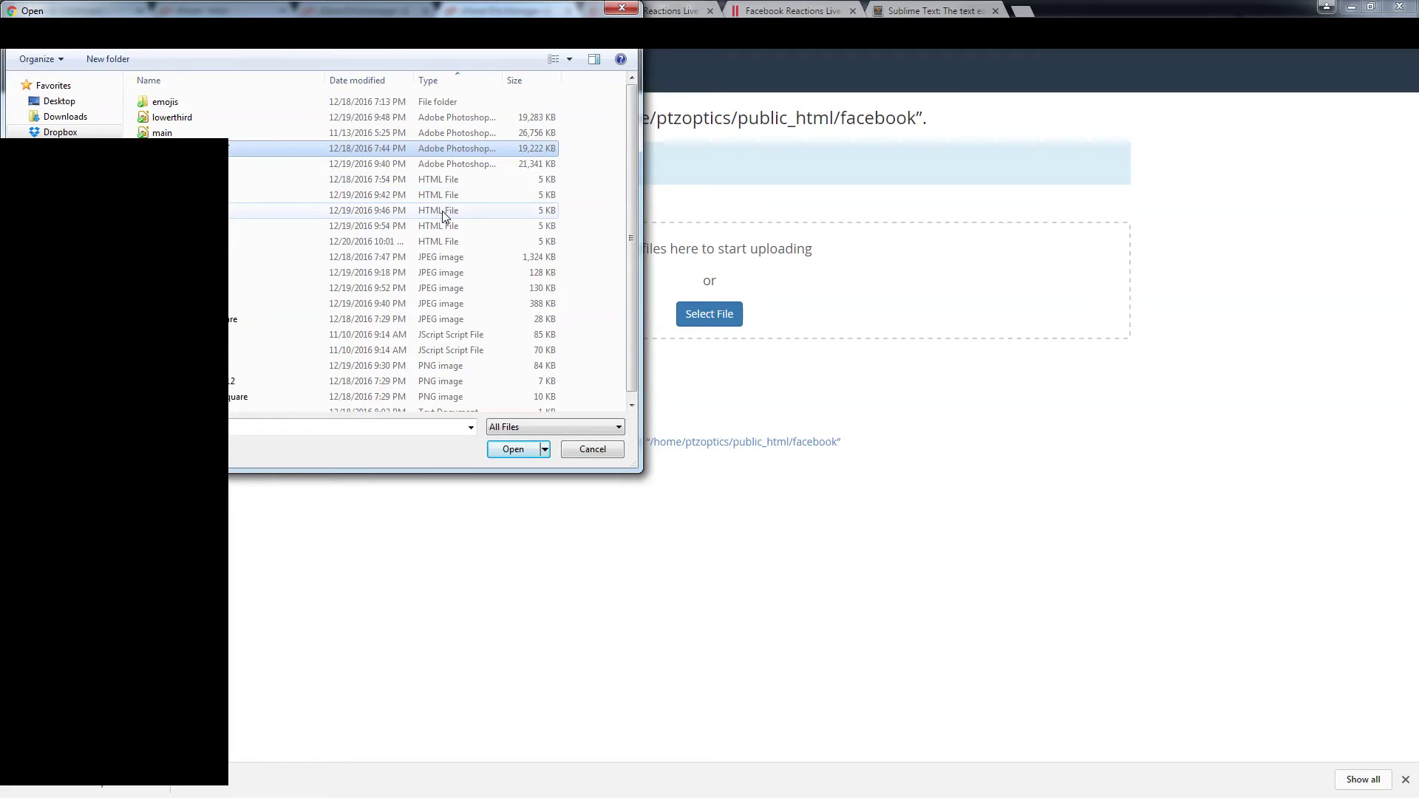
double_click(465, 242)
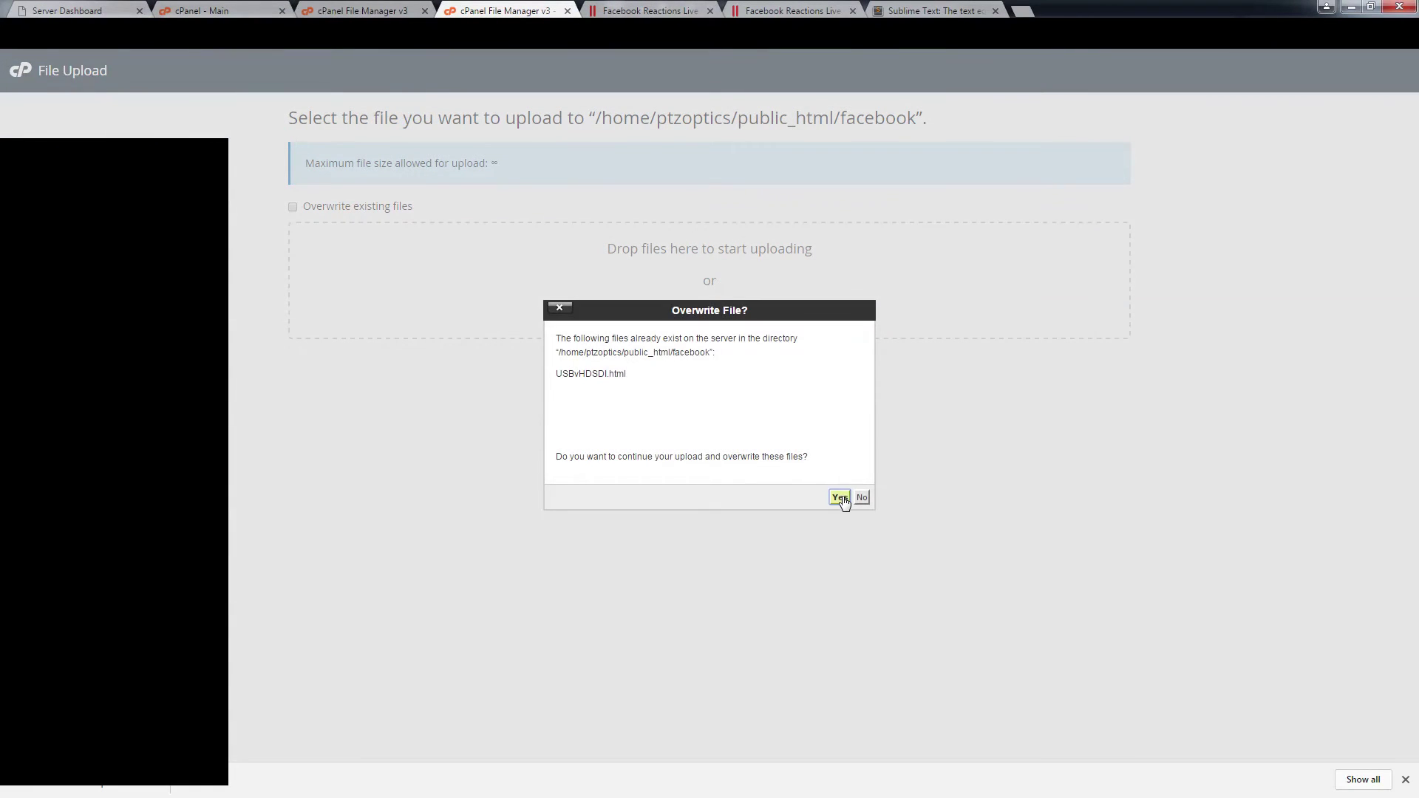
click(840, 498)
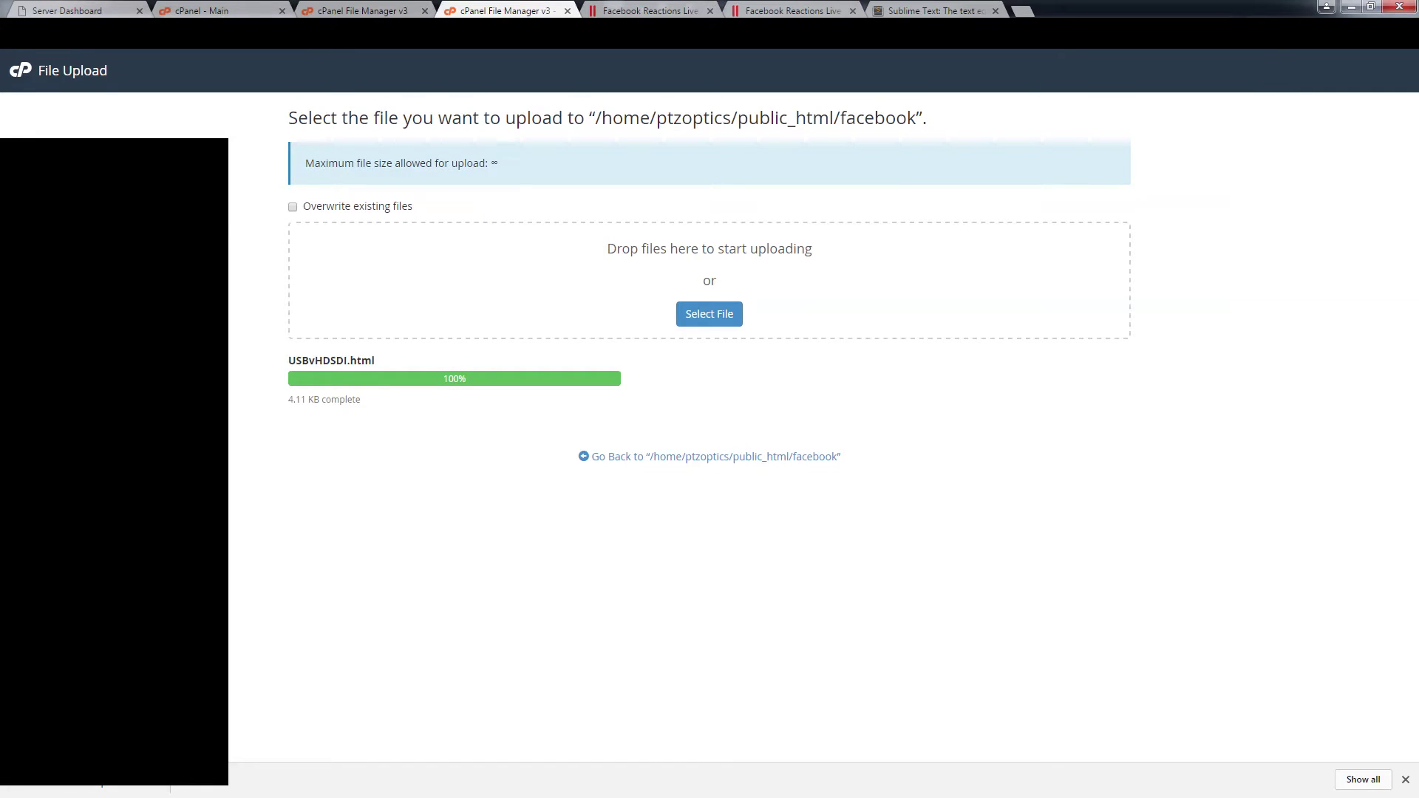
click(1350, 8)
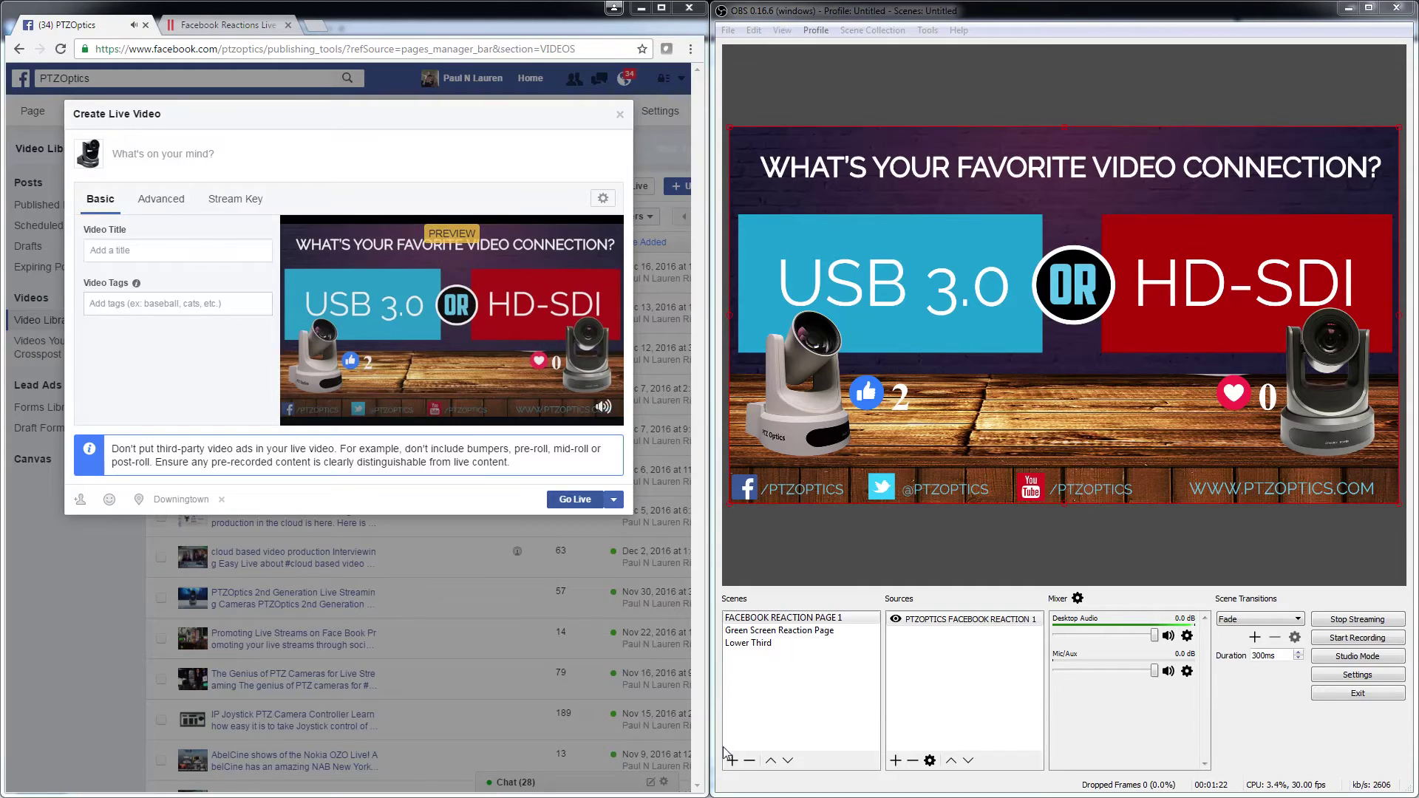
Replace the old reaction overlay source with a new browser source named HDSDI
right_click(997, 623)
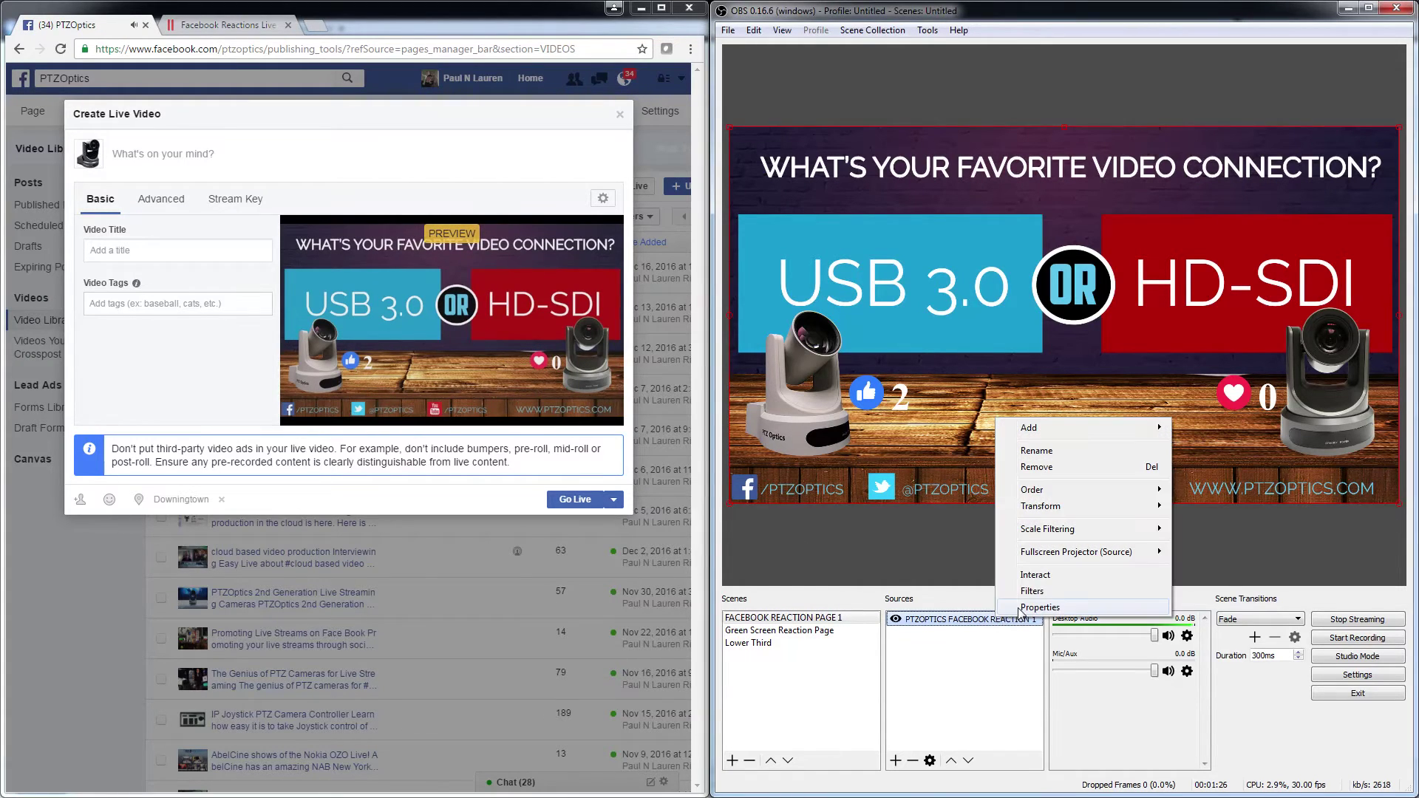
click(977, 703)
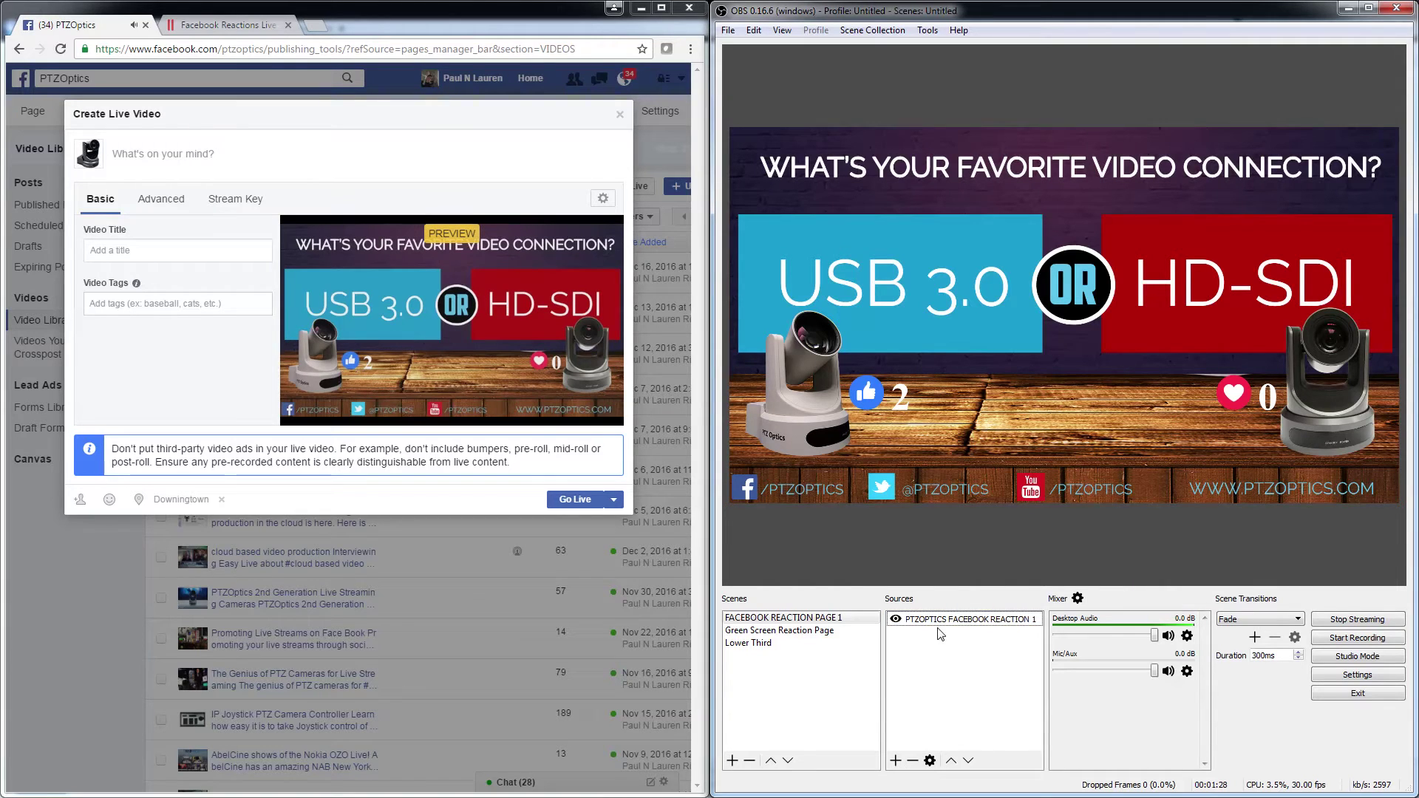
click(913, 761)
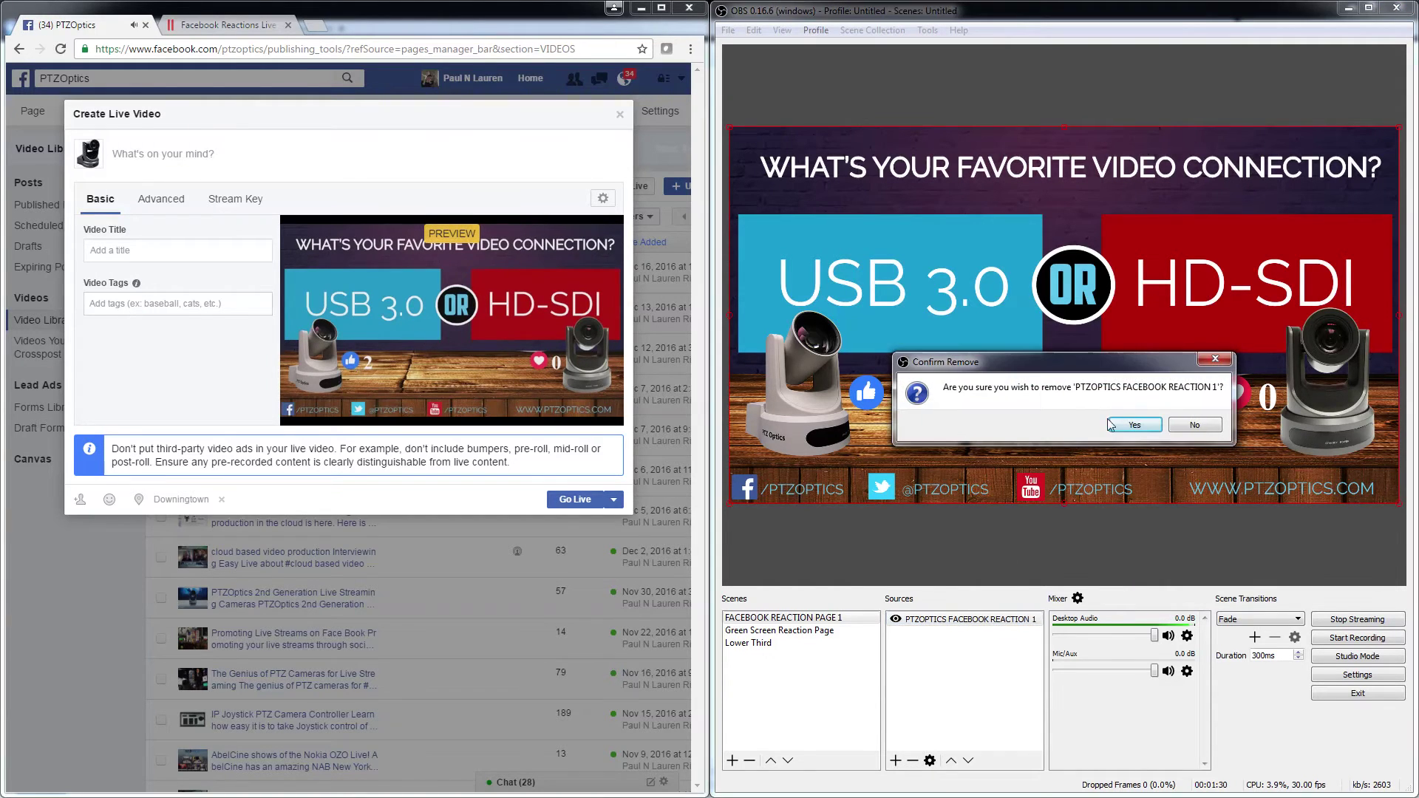
click(1138, 428)
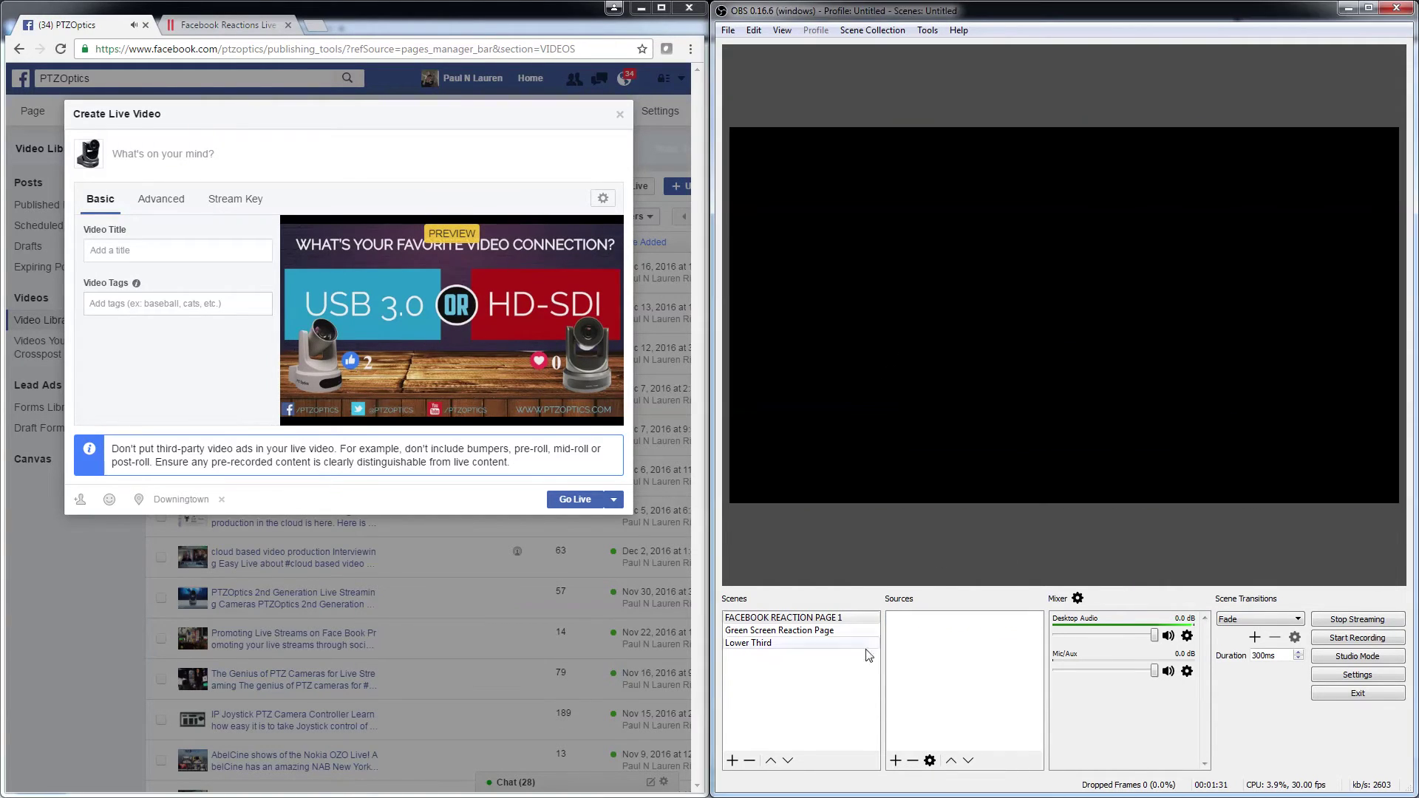
click(896, 760)
click(988, 571)
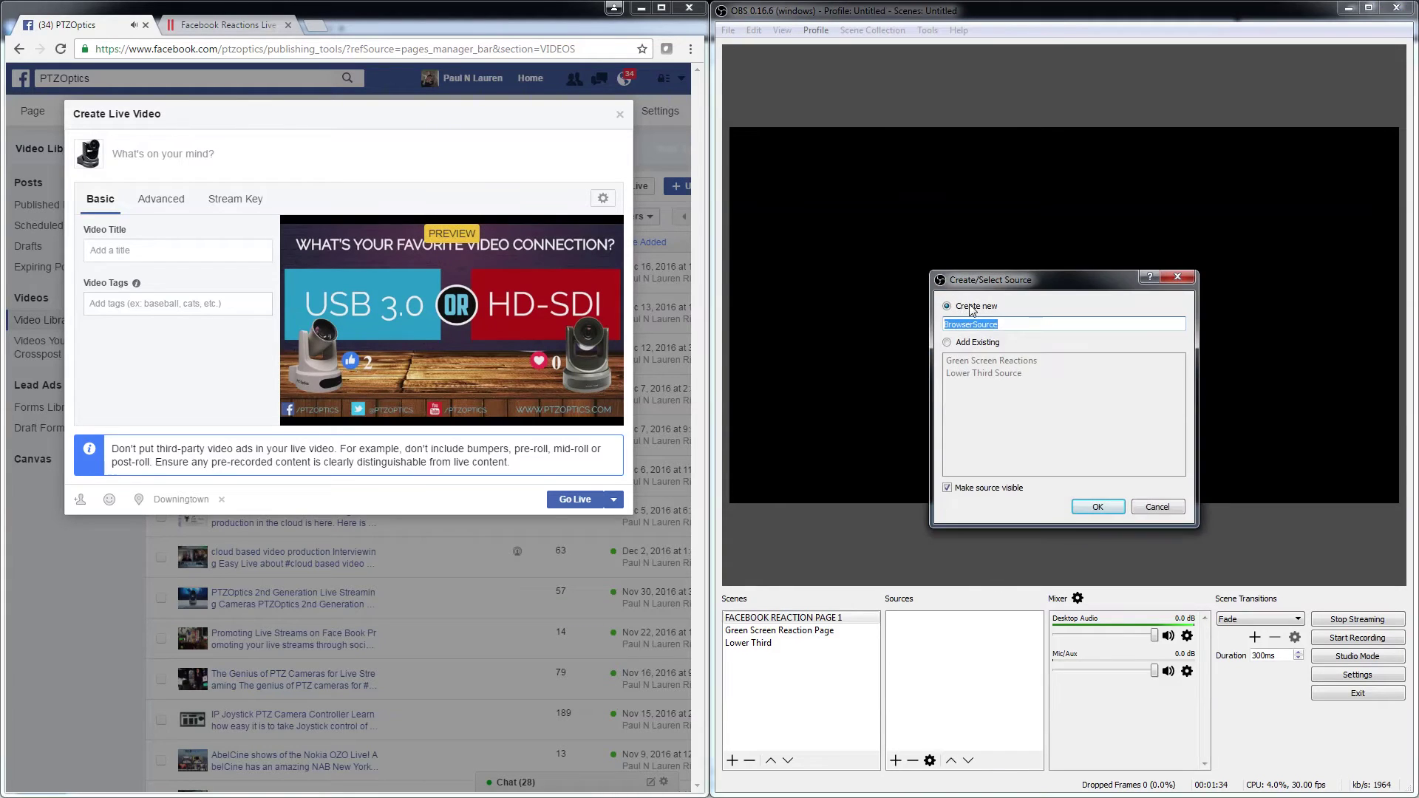
text(HDSDI)
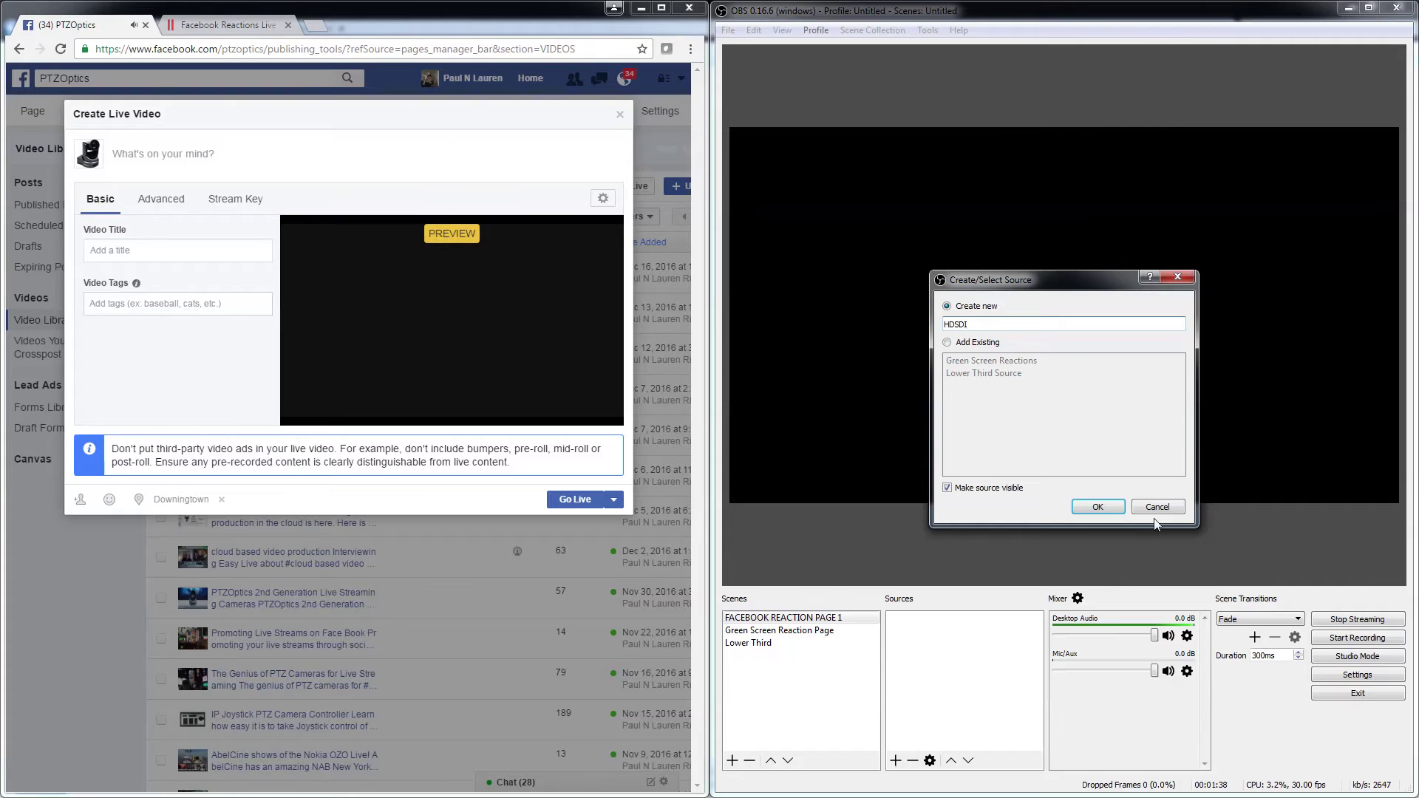
click(1105, 509)
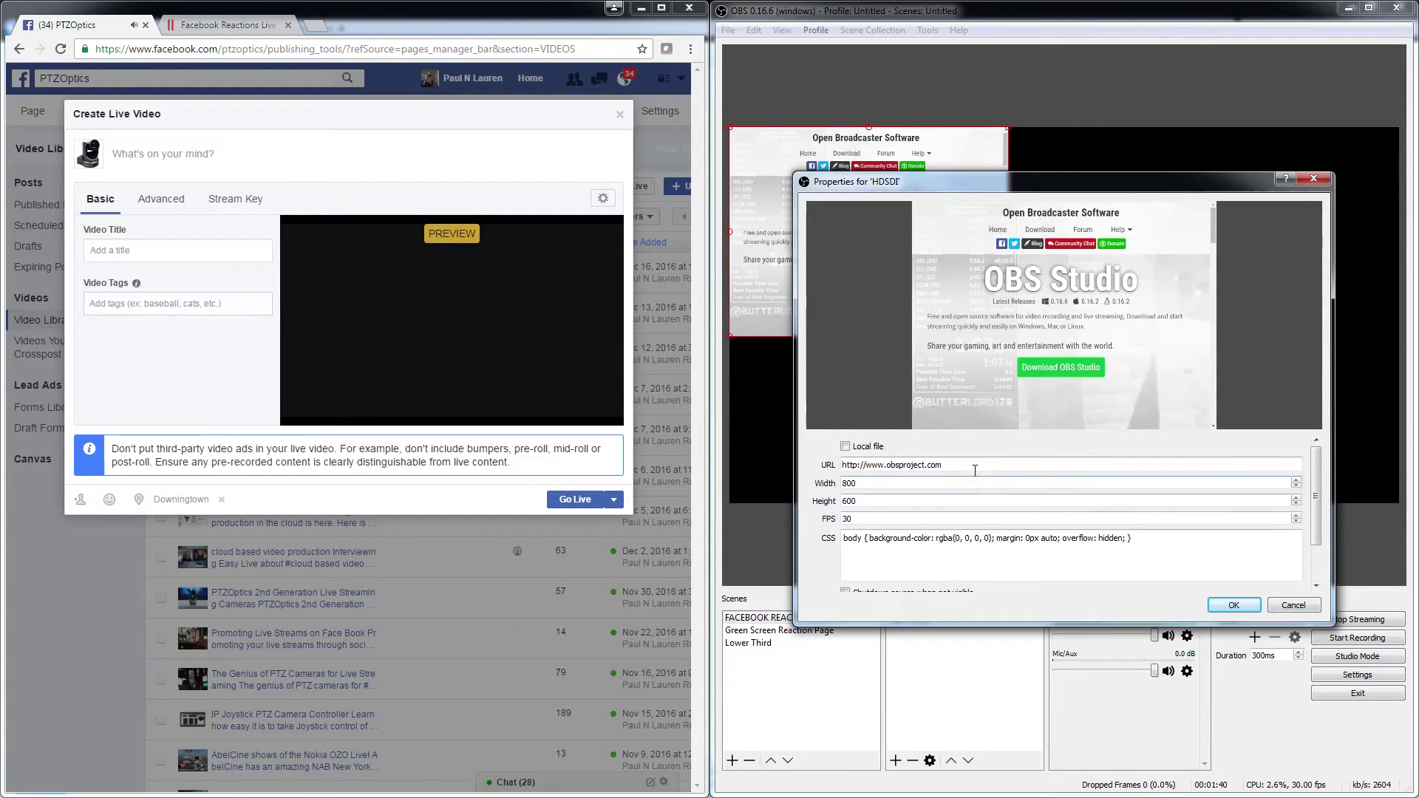
Open the USBvHDSDI.html overlay page from ptzoptics.com/facebook in a new Chrome tab
click(314, 24)
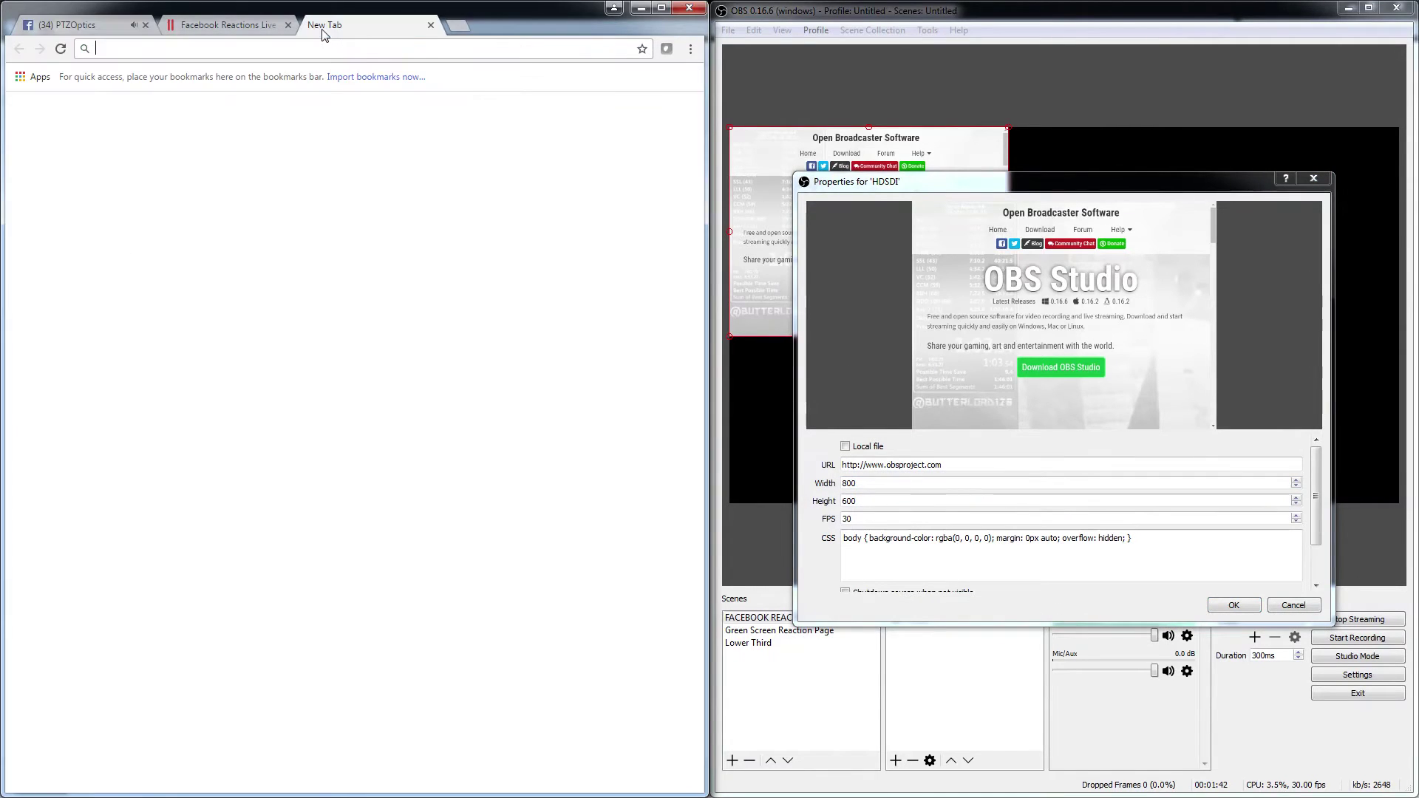
text(ptzoptics.com/fac)
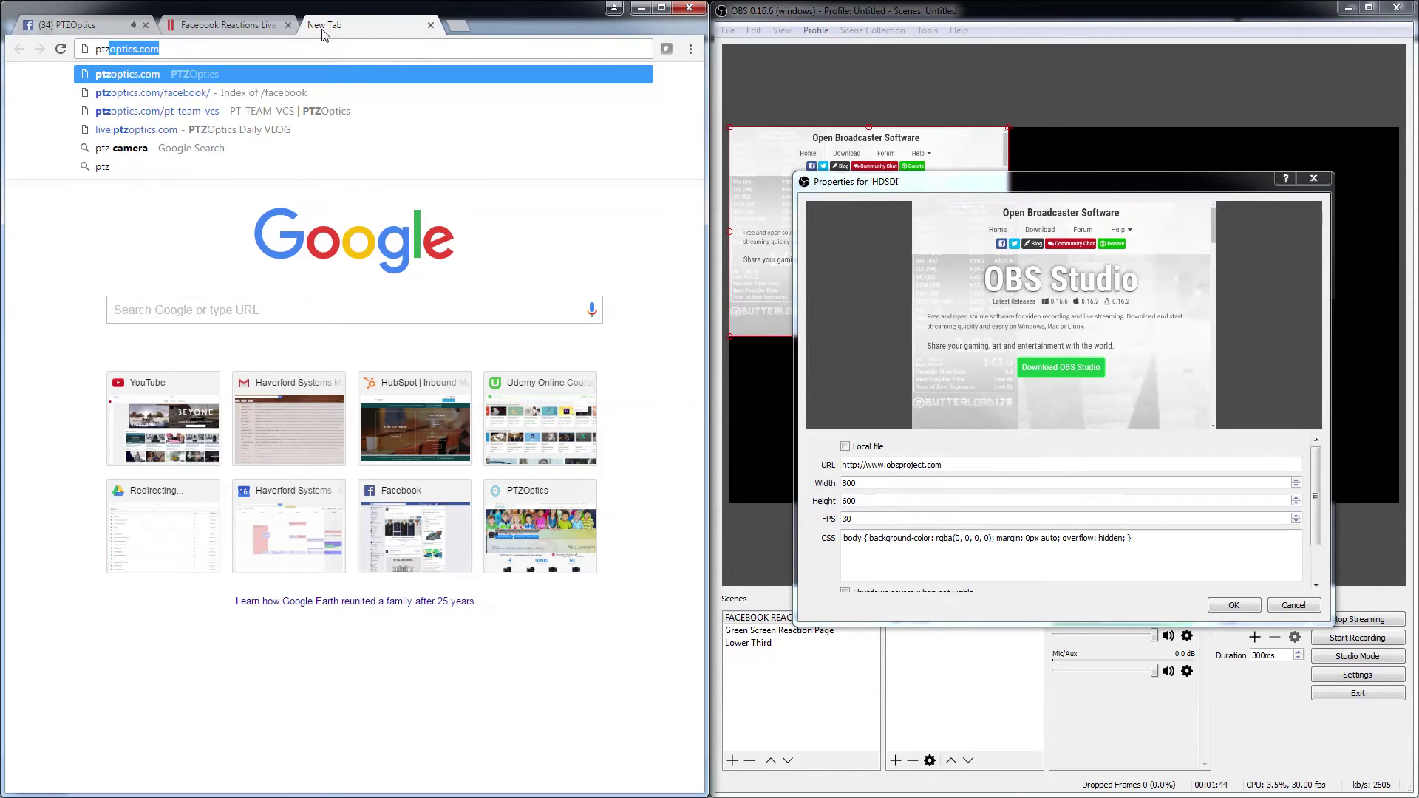
text(eboo)
key(Return)
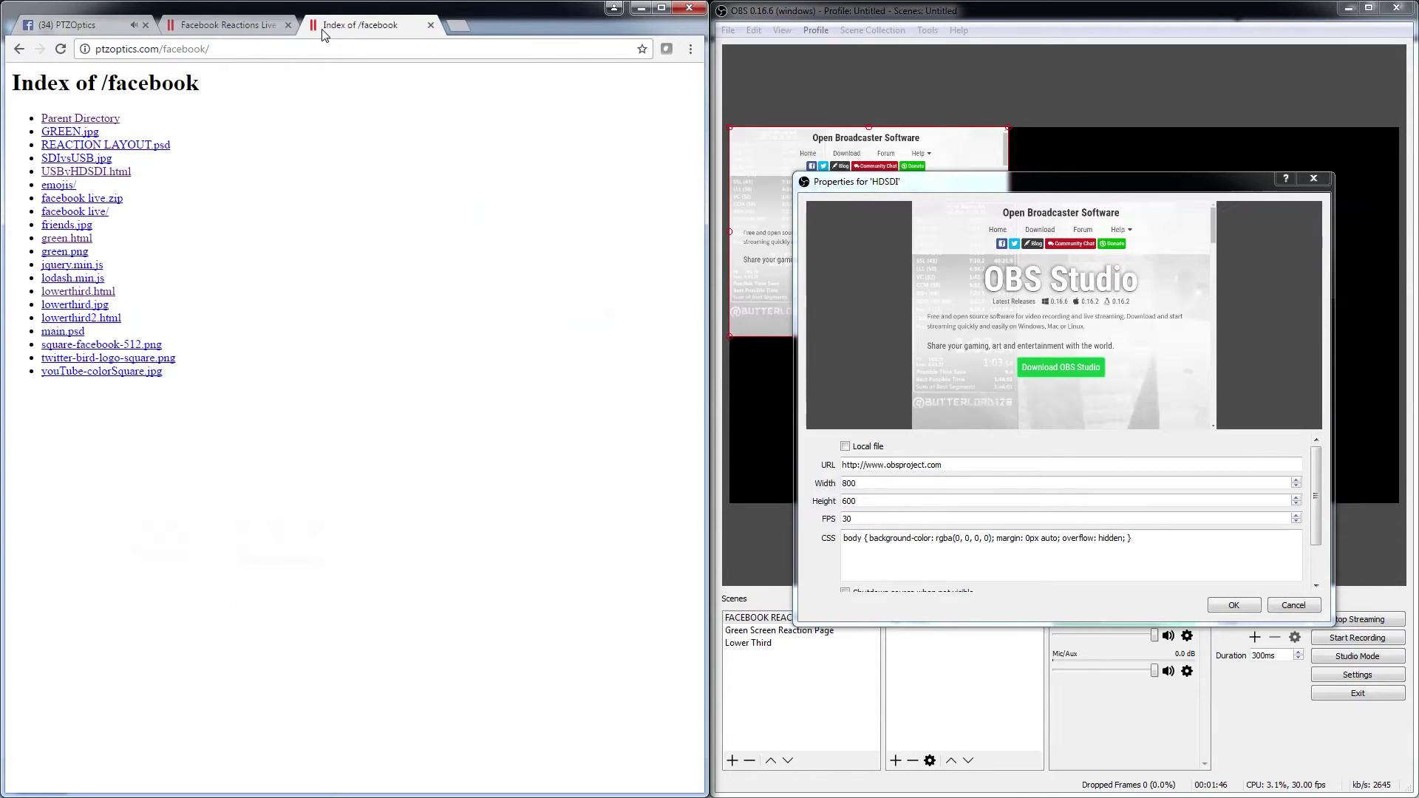
click(83, 173)
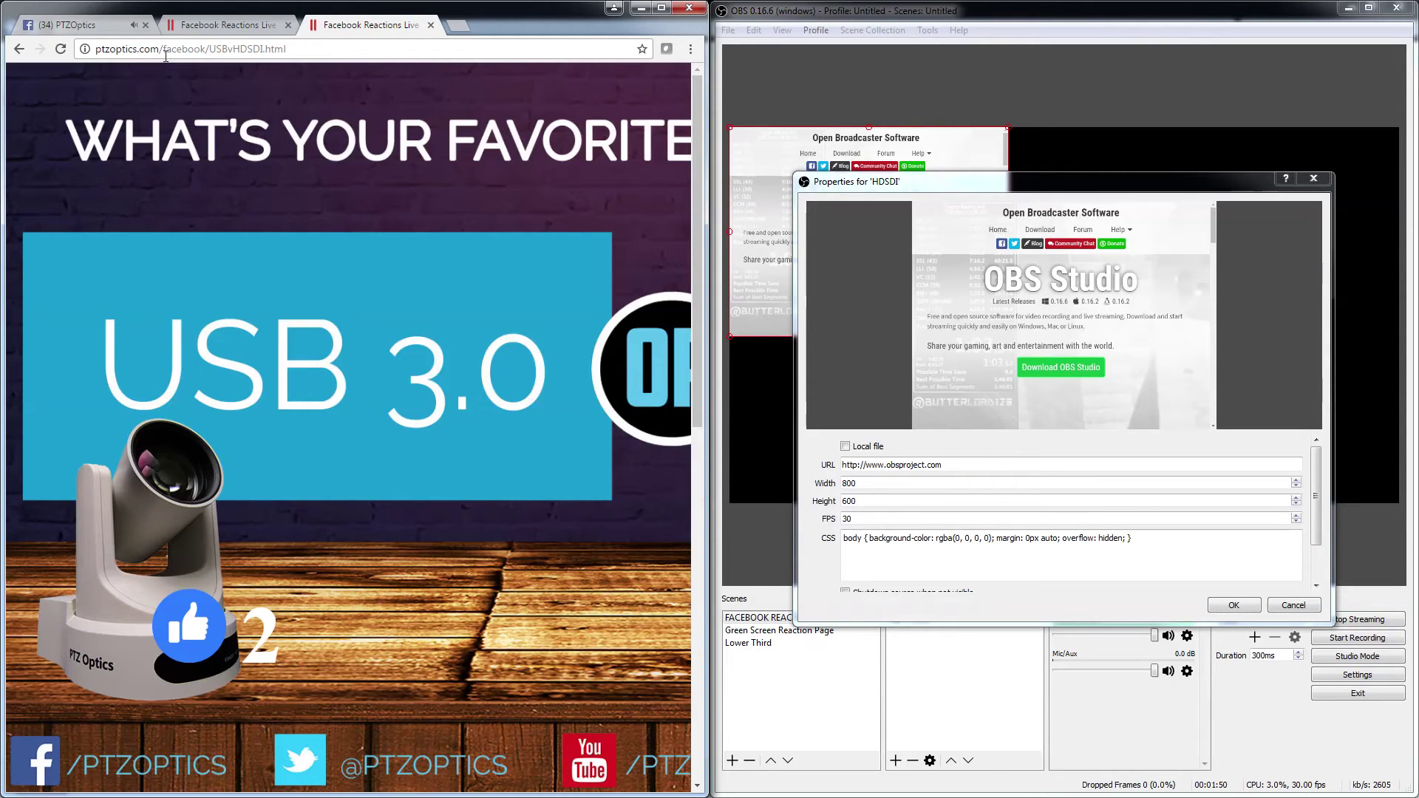
Point the HDSDI source at the overlay page's URL with width 1920 and height 1080
click(165, 55)
key(ctrl+c)
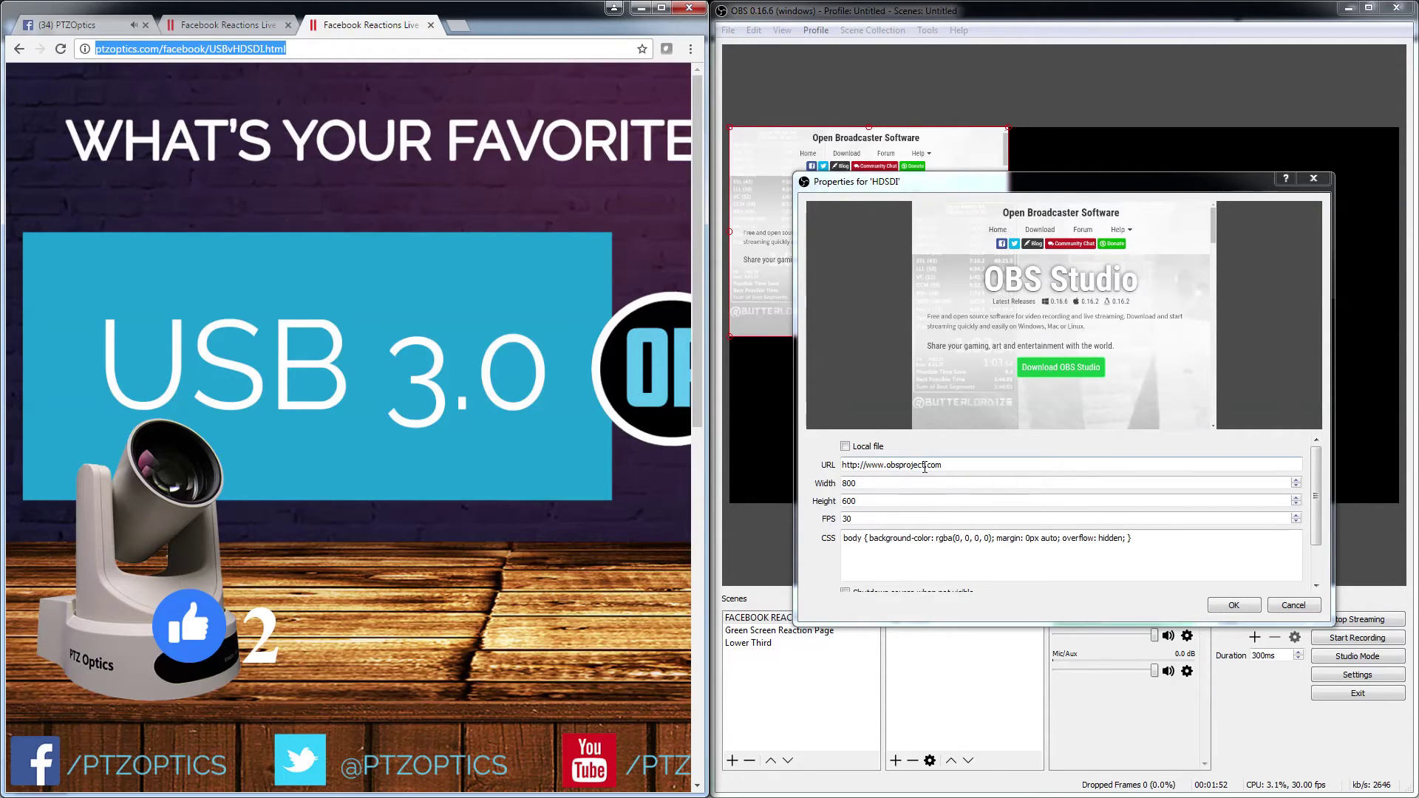
drag(943, 464, 812, 457)
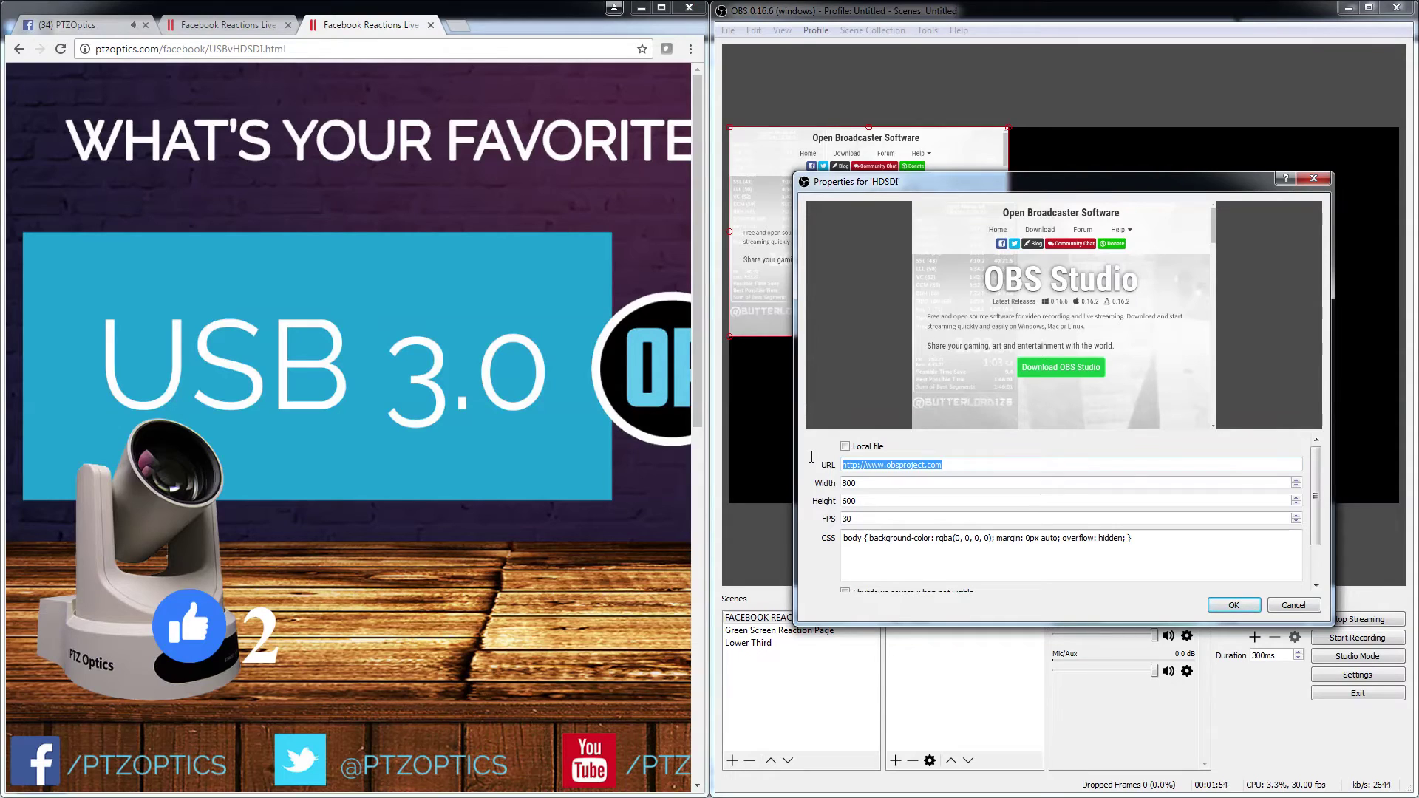
key(ctrl+v)
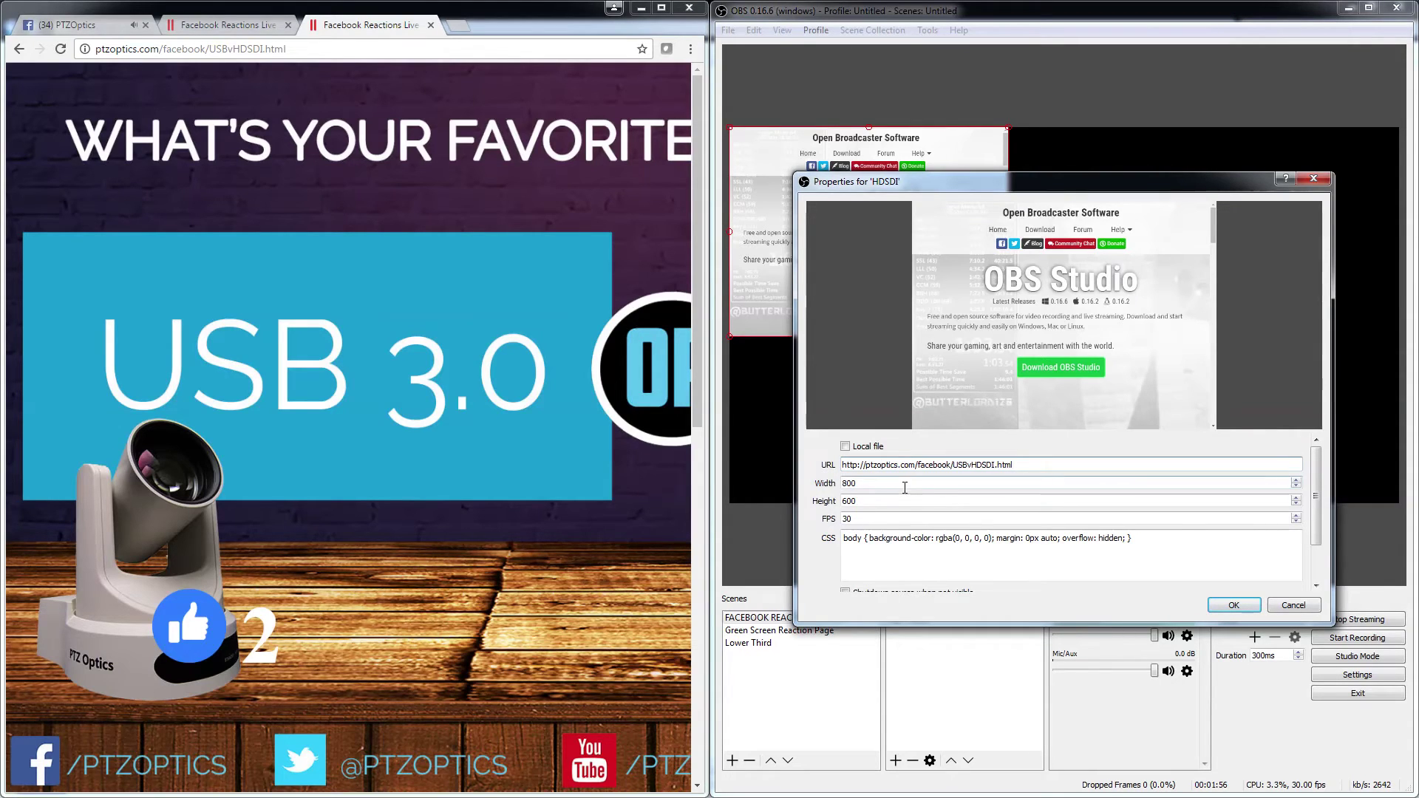
key(Tab)
text(1920)
key(Tab)
text(1080)
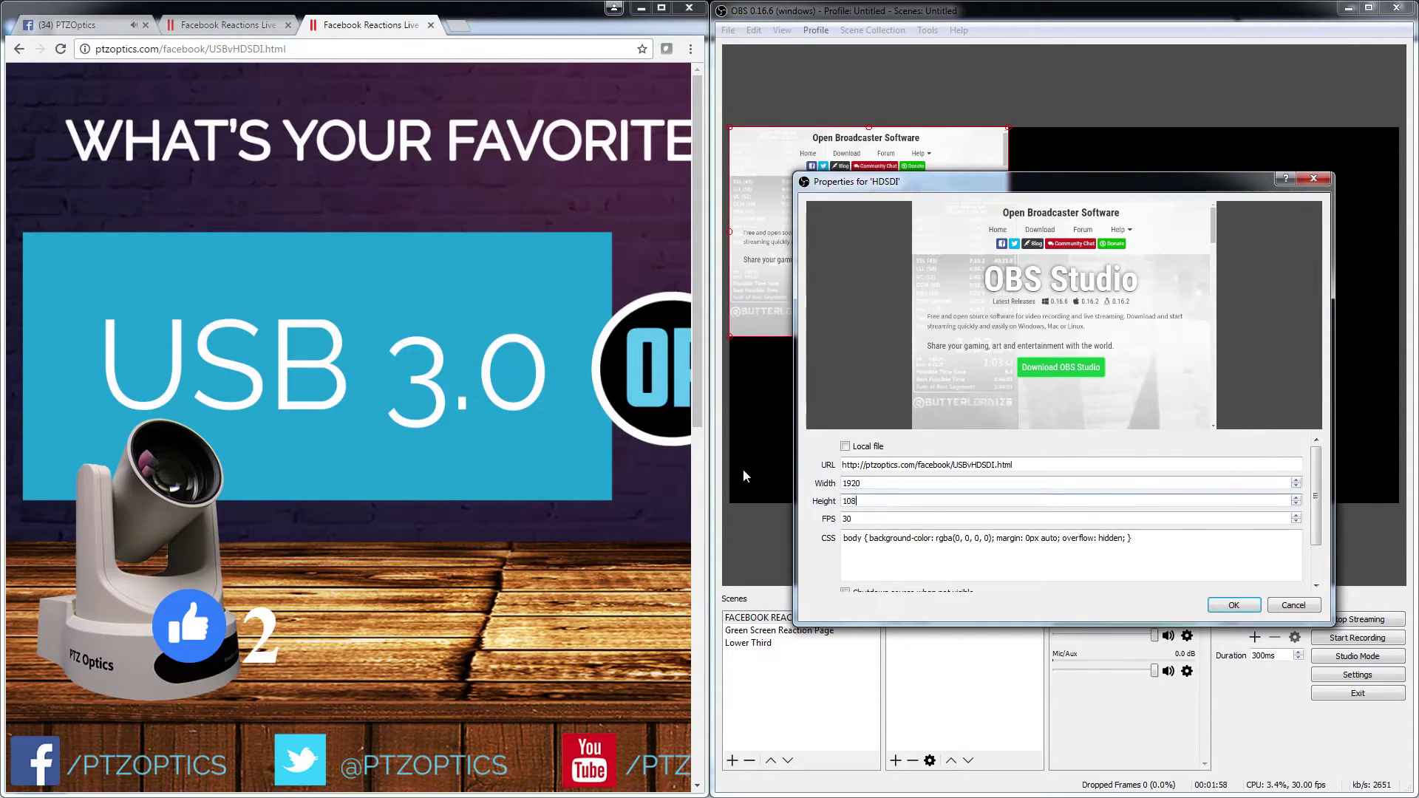
click(1235, 606)
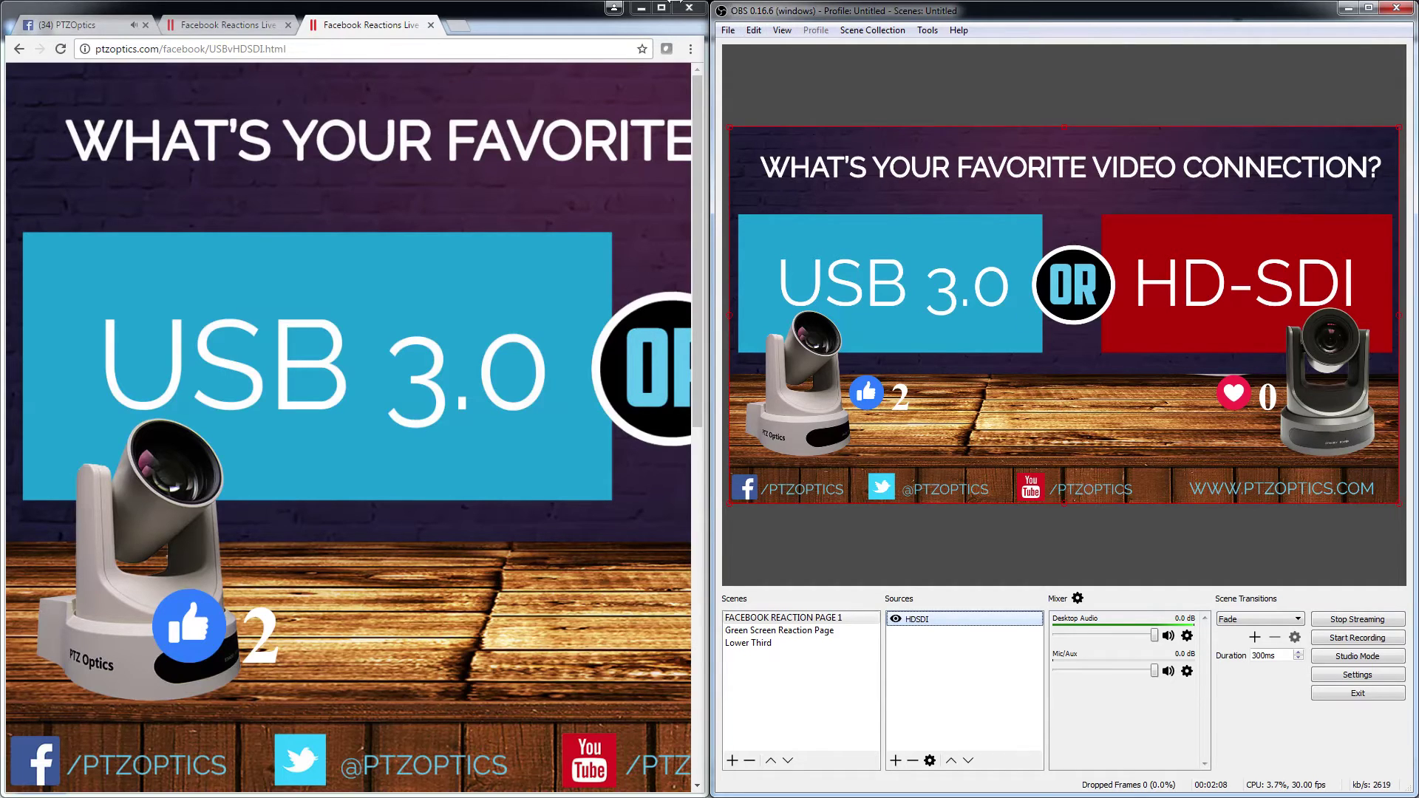
Go live on the PTZOptics page titled 'Facebook Live Reaction Test' with a USB 3 vs HD-SDI poll post
click(211, 29)
click(84, 27)
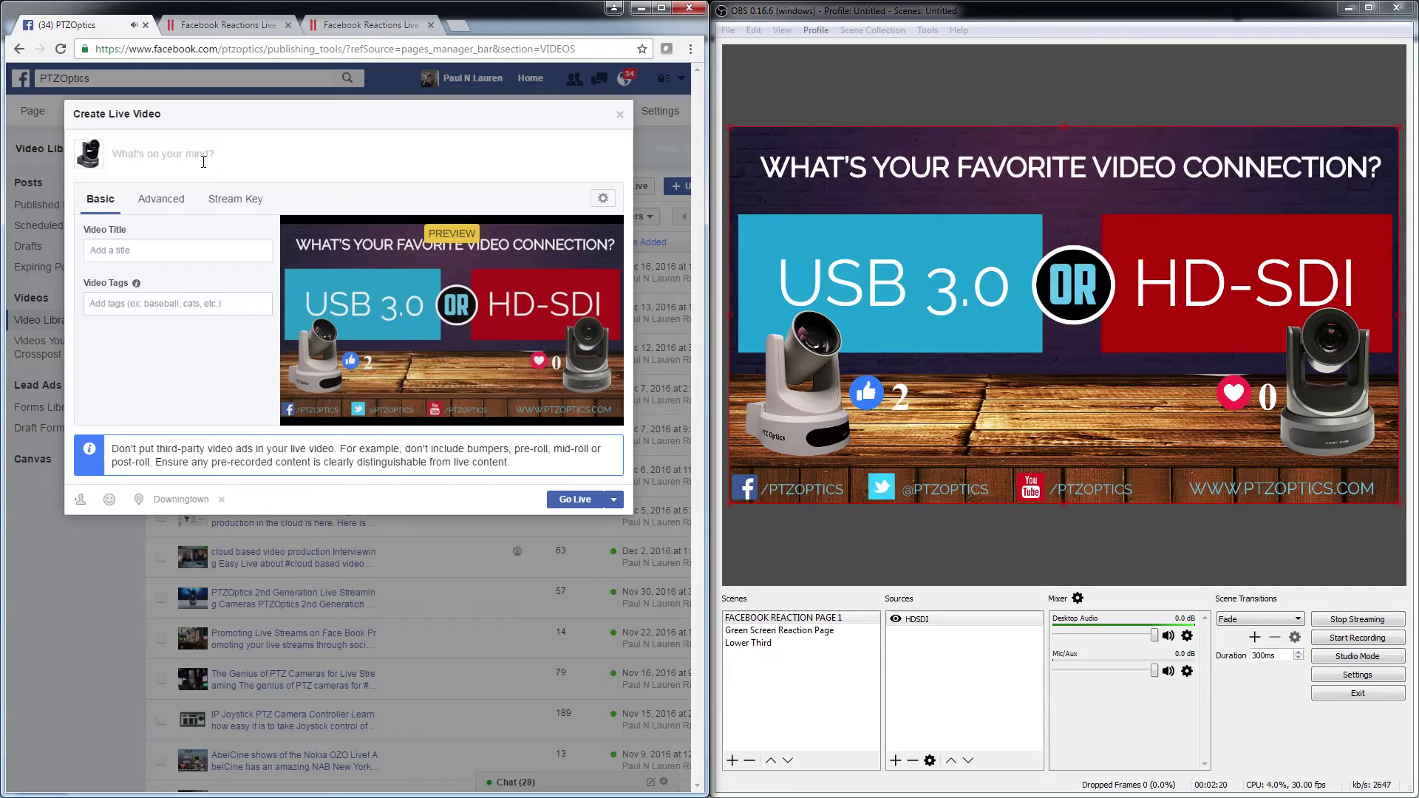
text(Hey everybody, what do you think is bet)
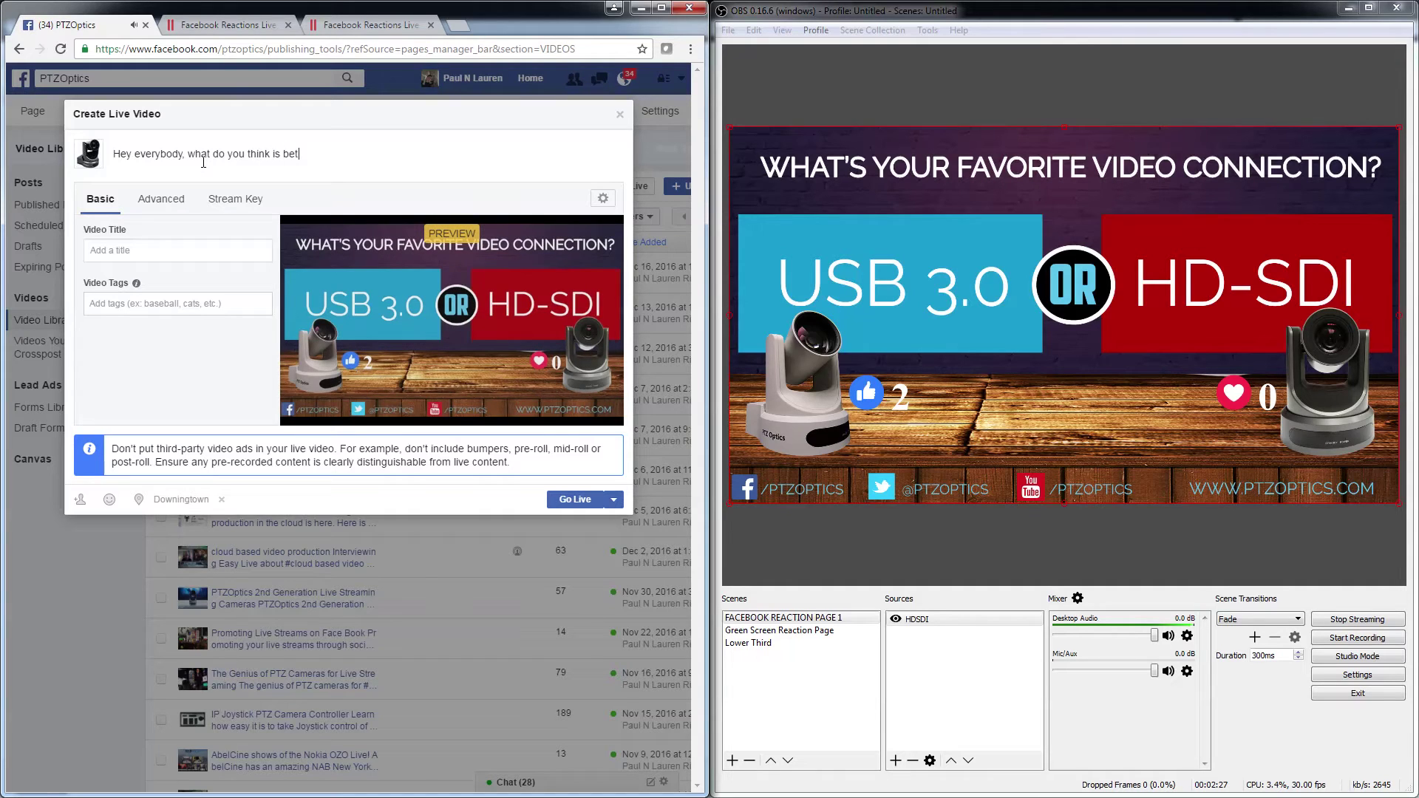
text(ter? USB 3)
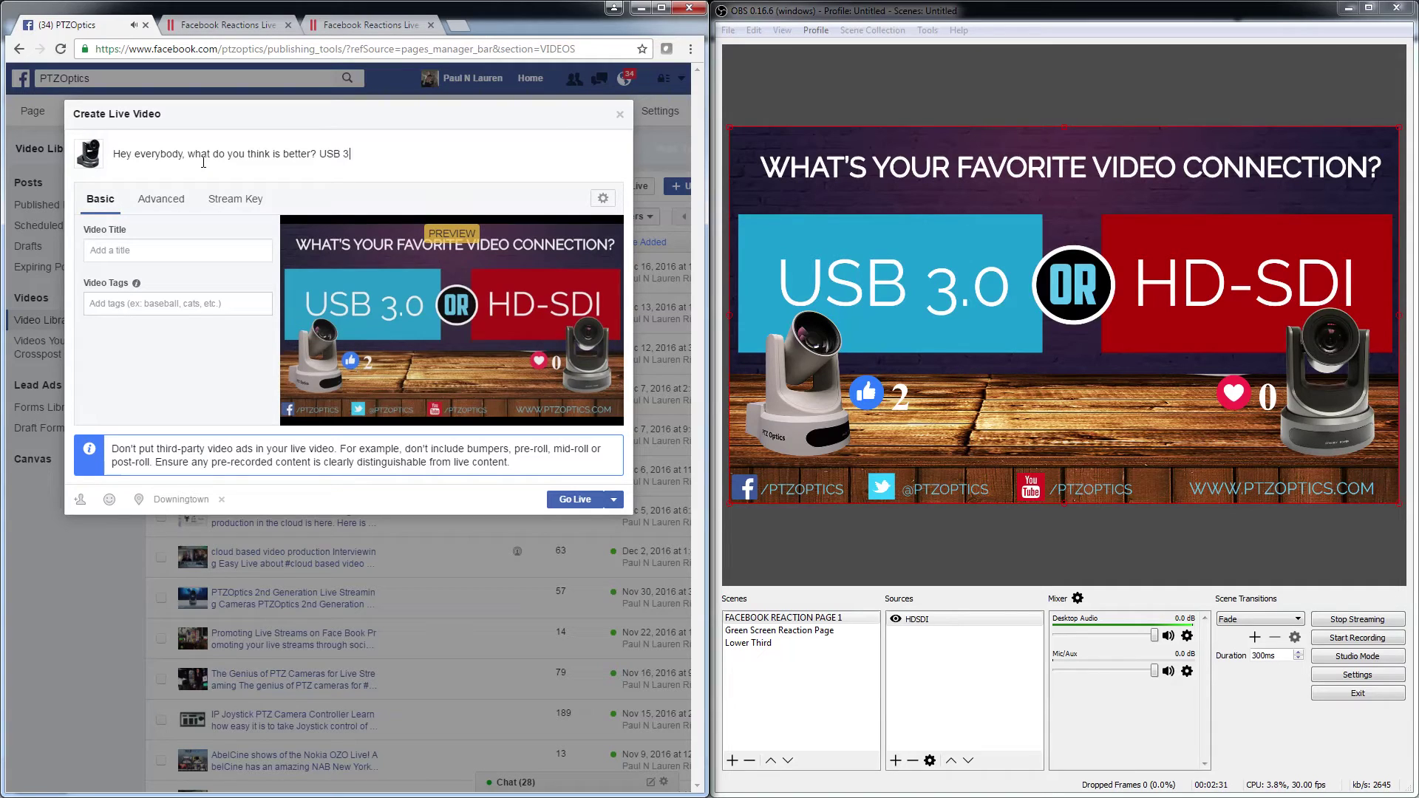
text( CLICK LIVE vs HD-SDI CLICK LOVE!)
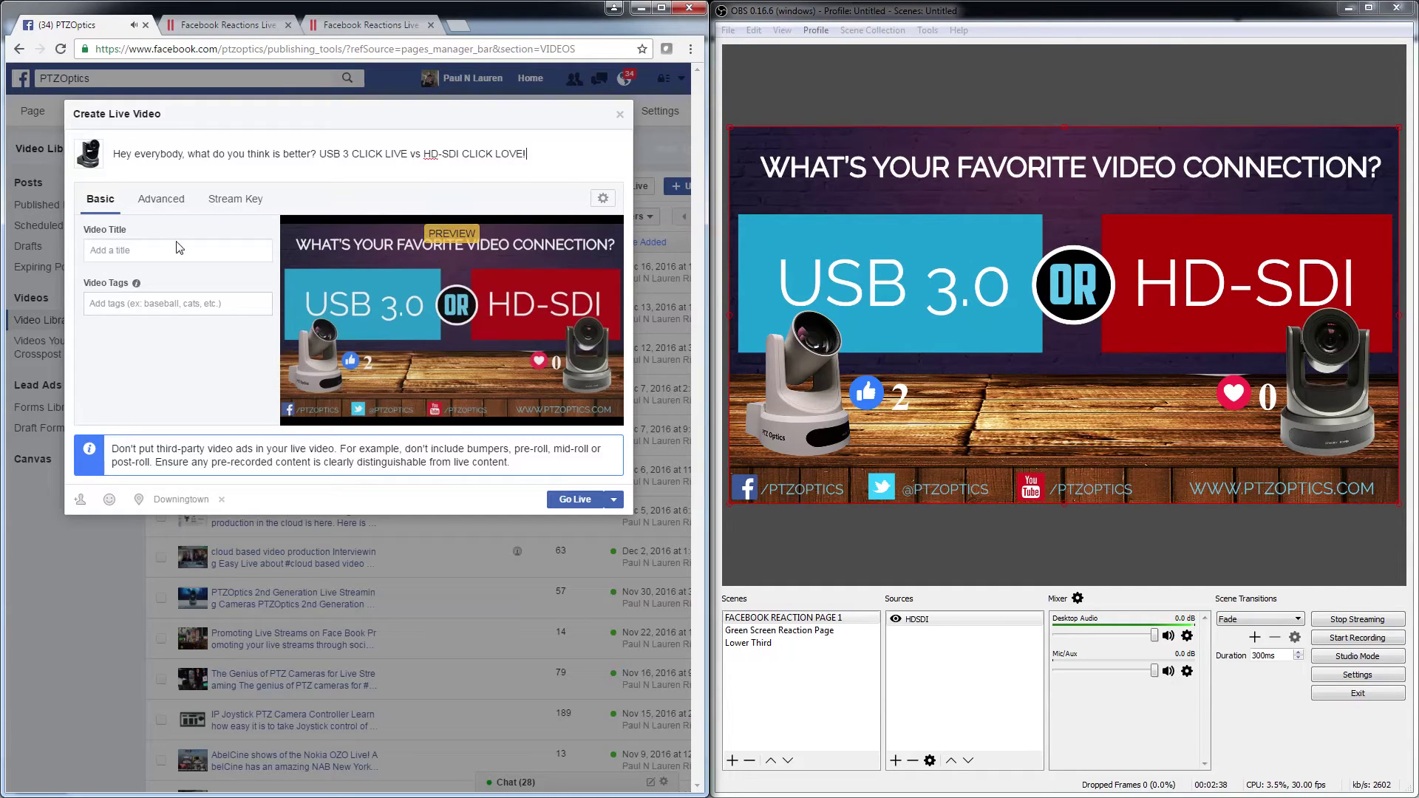
click(178, 251)
text(Facebook)
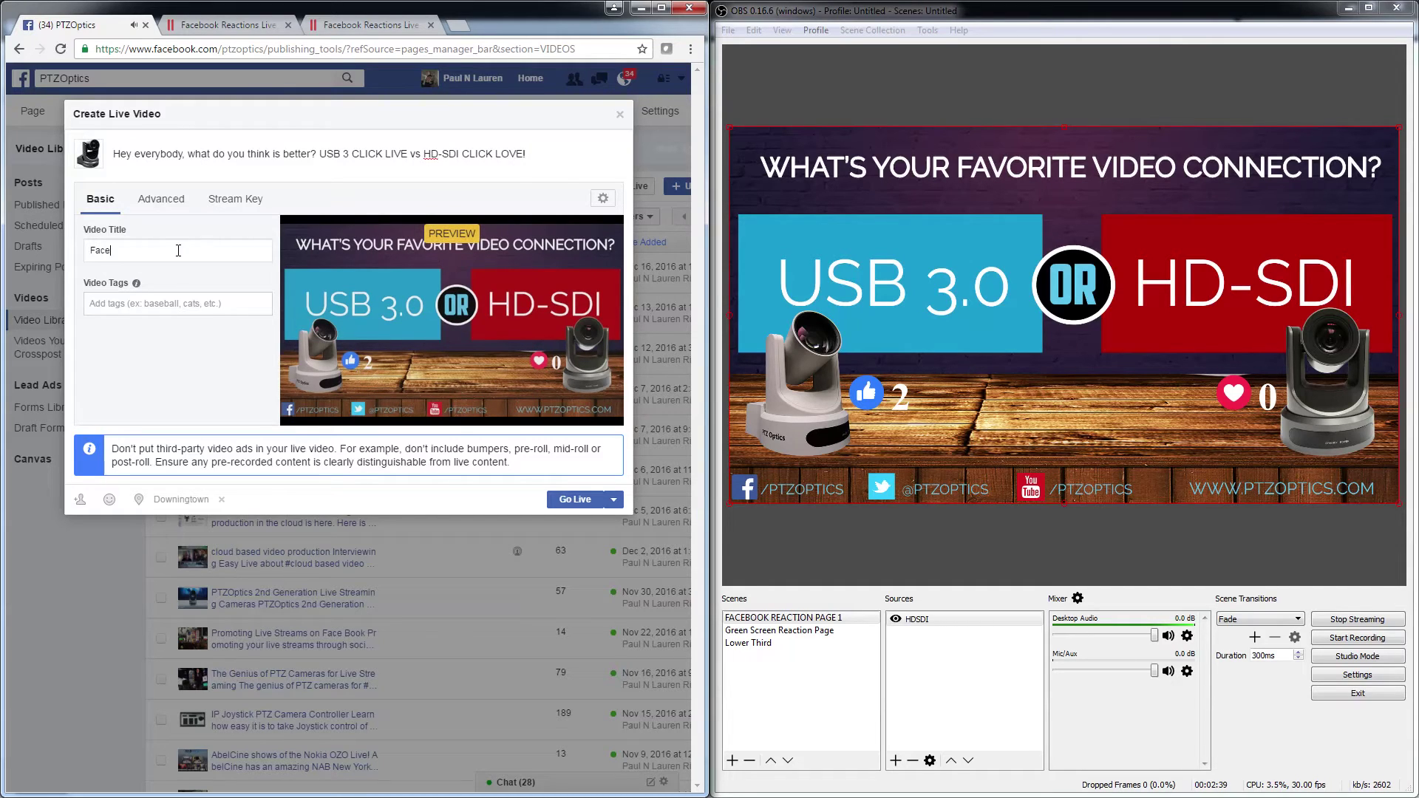
text( Live Reaction Test)
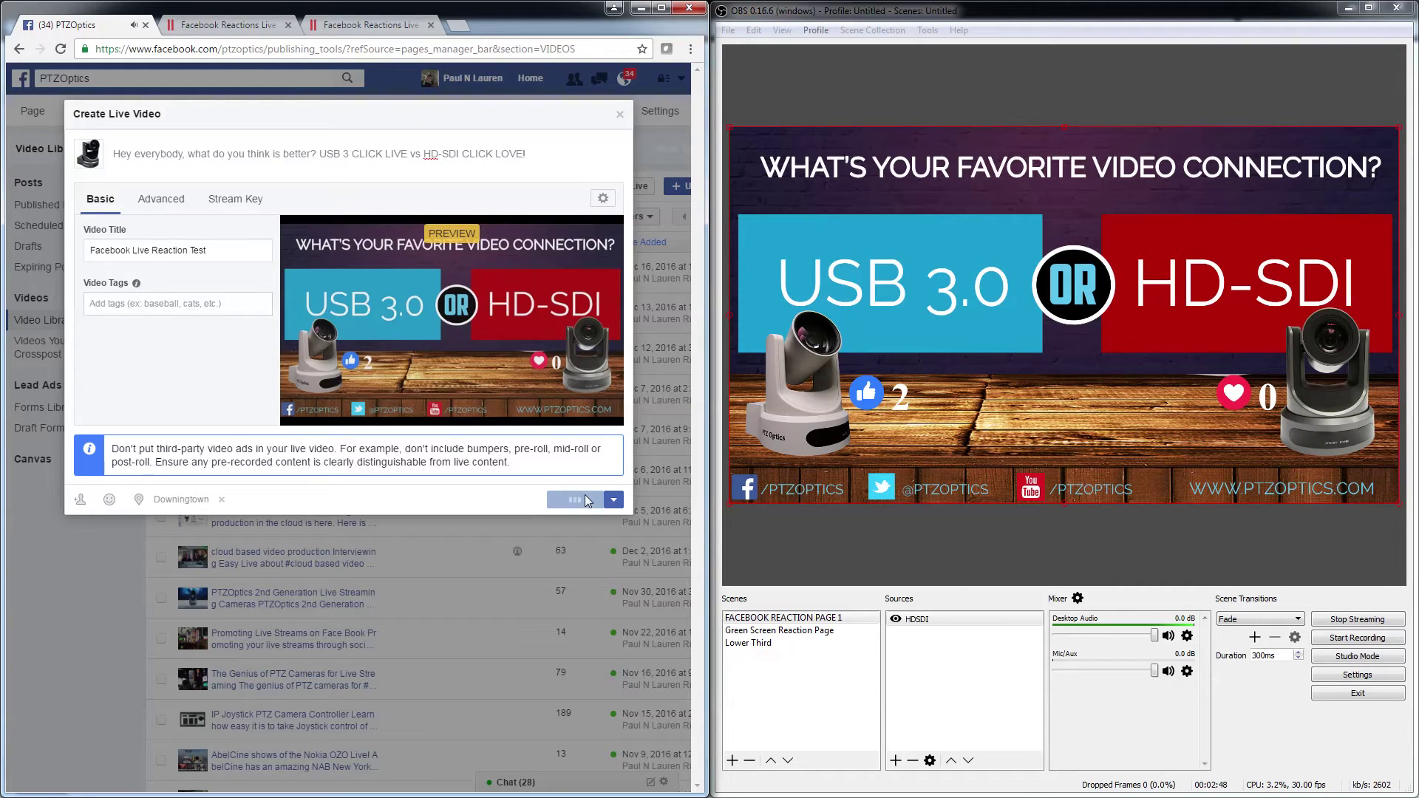
click(586, 501)
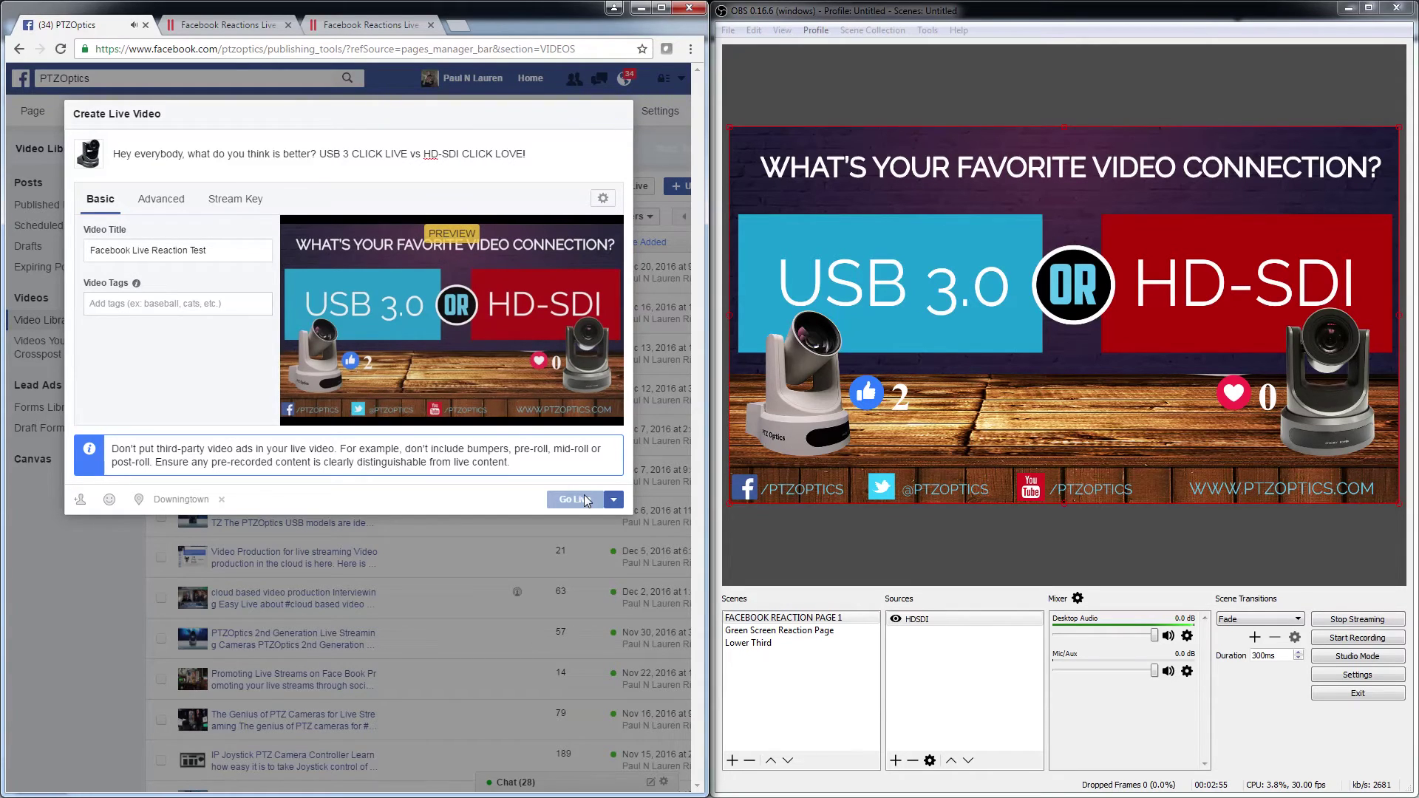
click(620, 114)
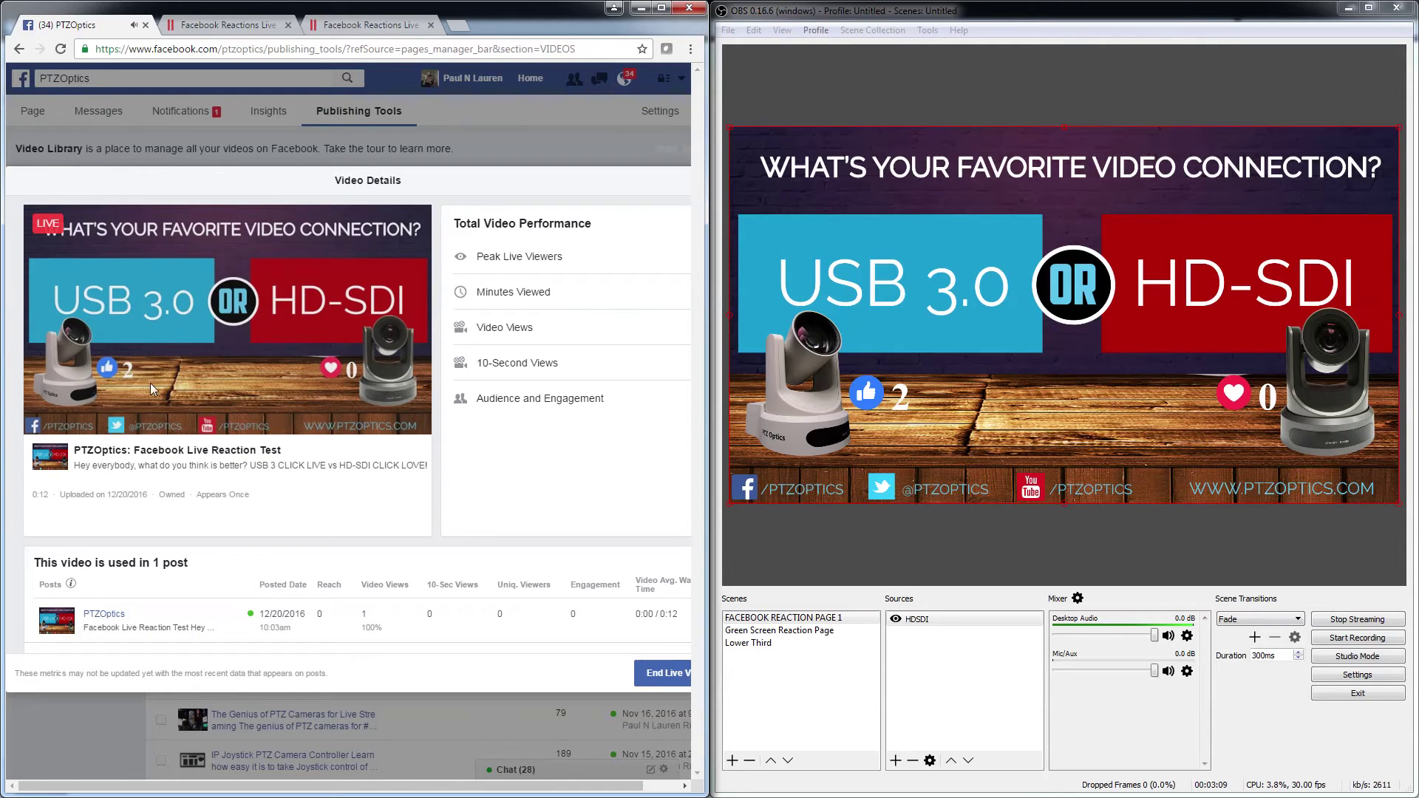
Maximize Chrome, inspect the live video's edit settings and stream key, then discard without changes
click(662, 7)
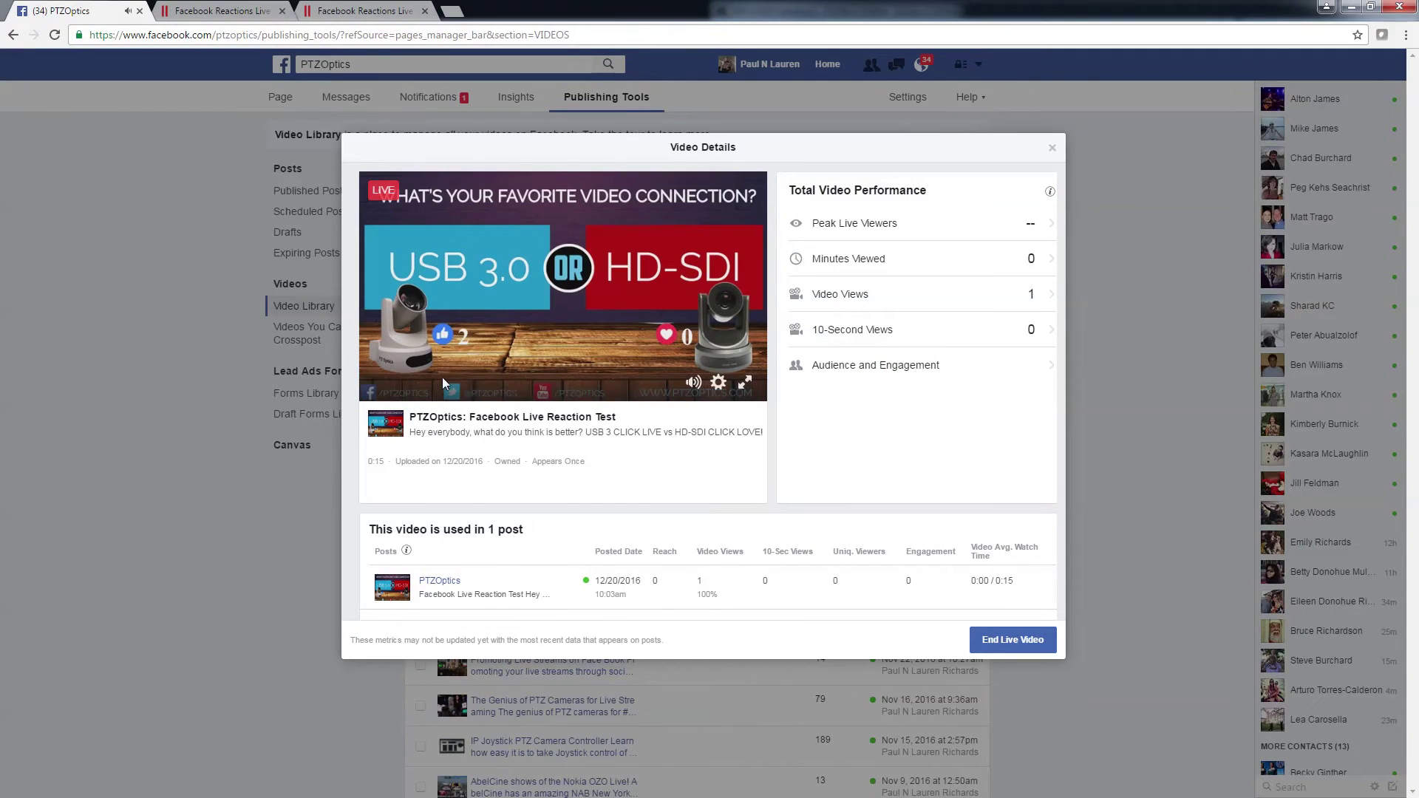
click(725, 381)
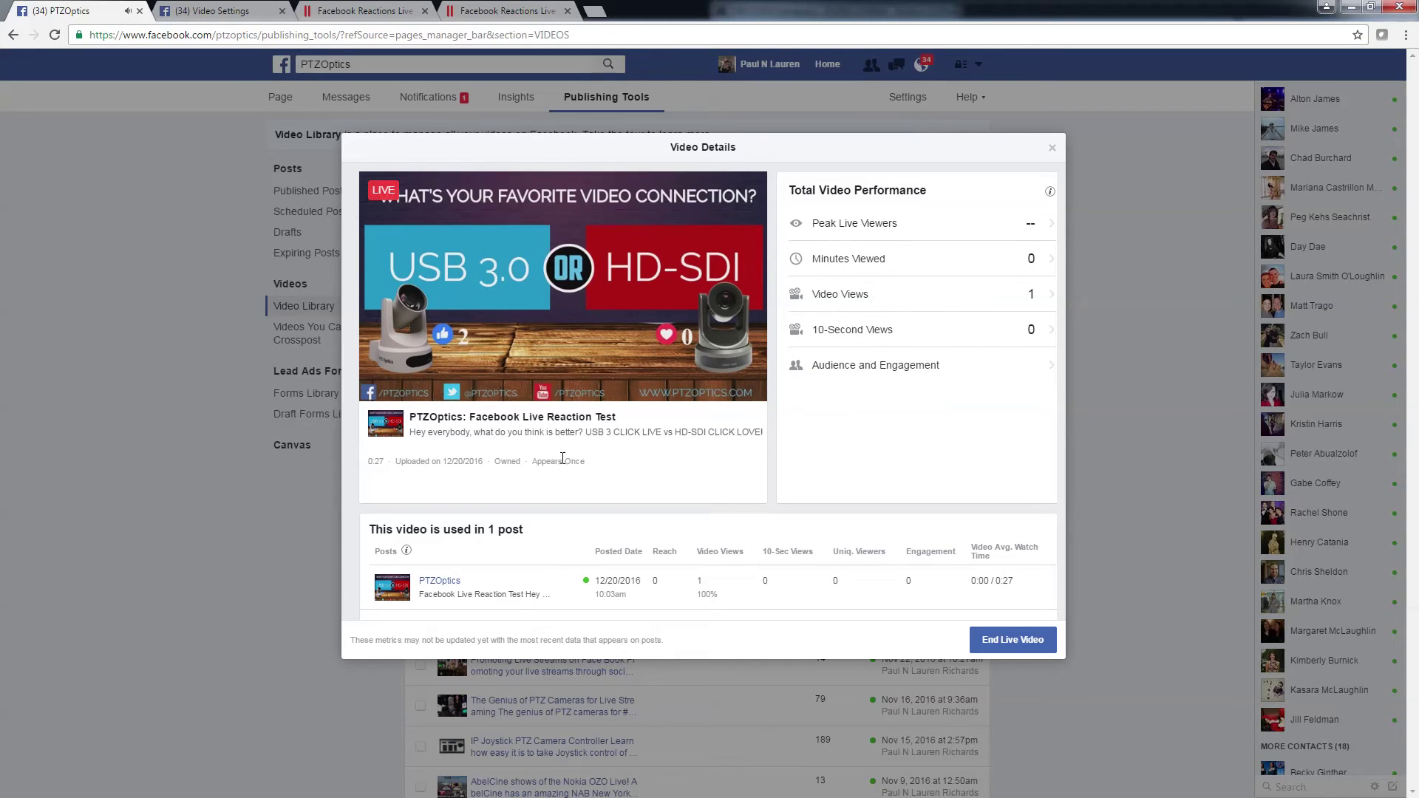
mouse_move(569, 580)
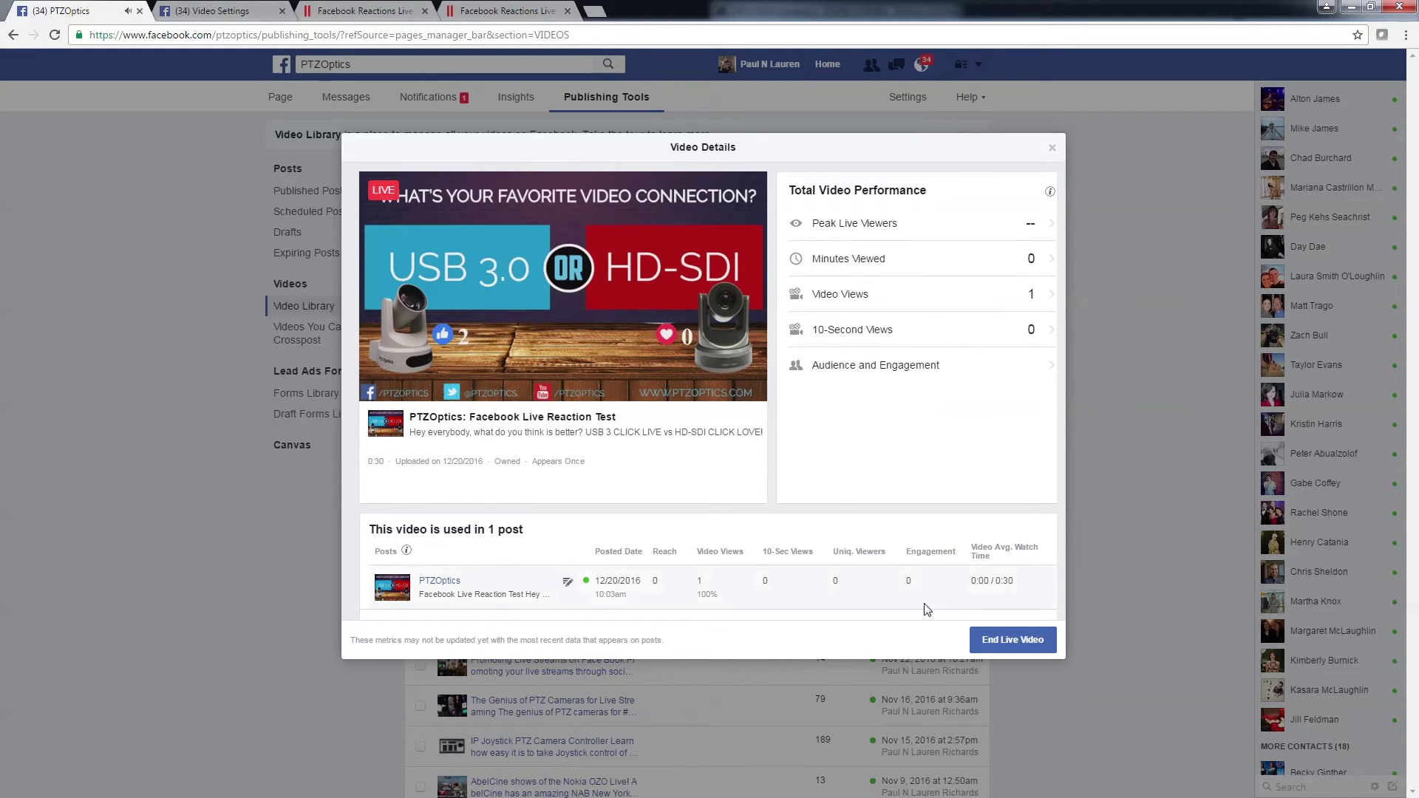
click(568, 583)
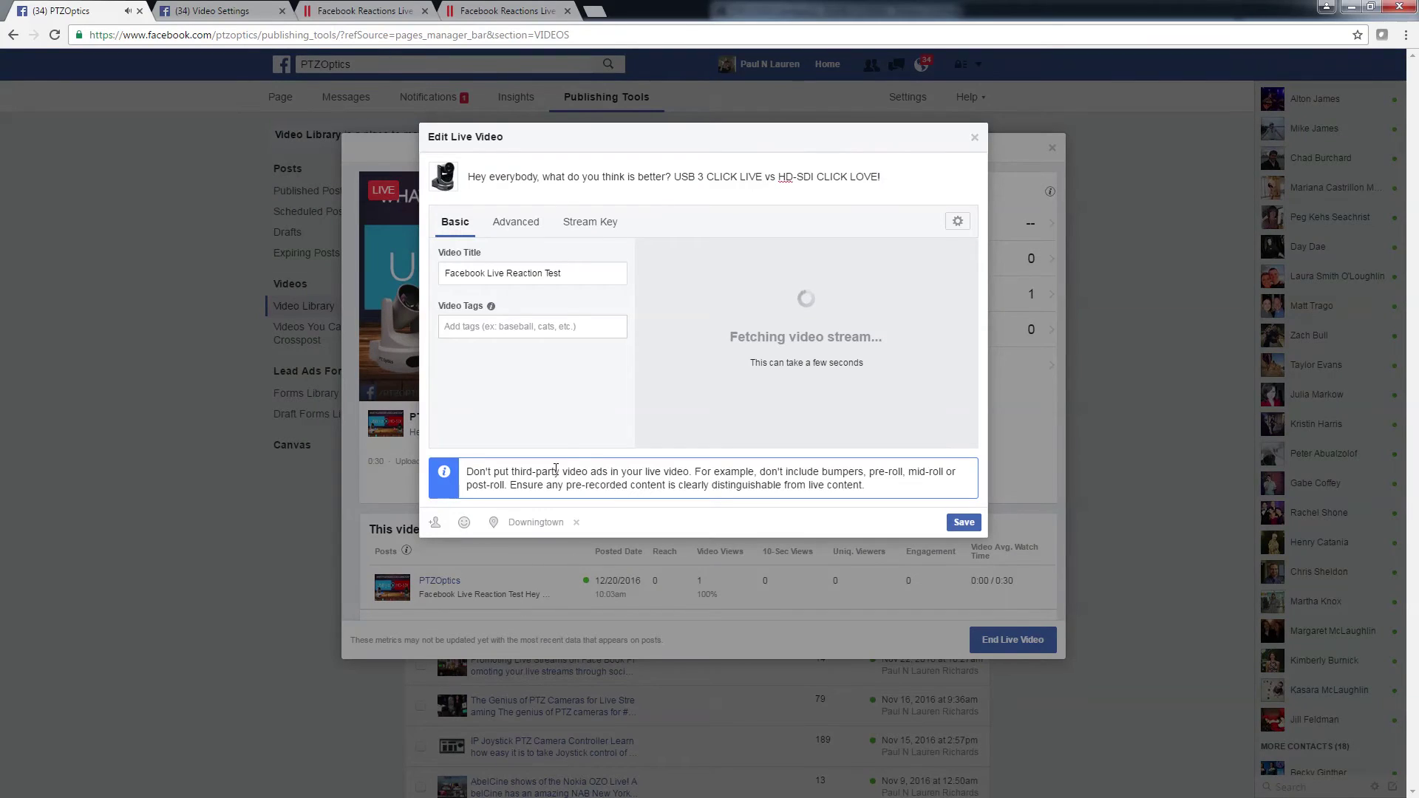
click(606, 227)
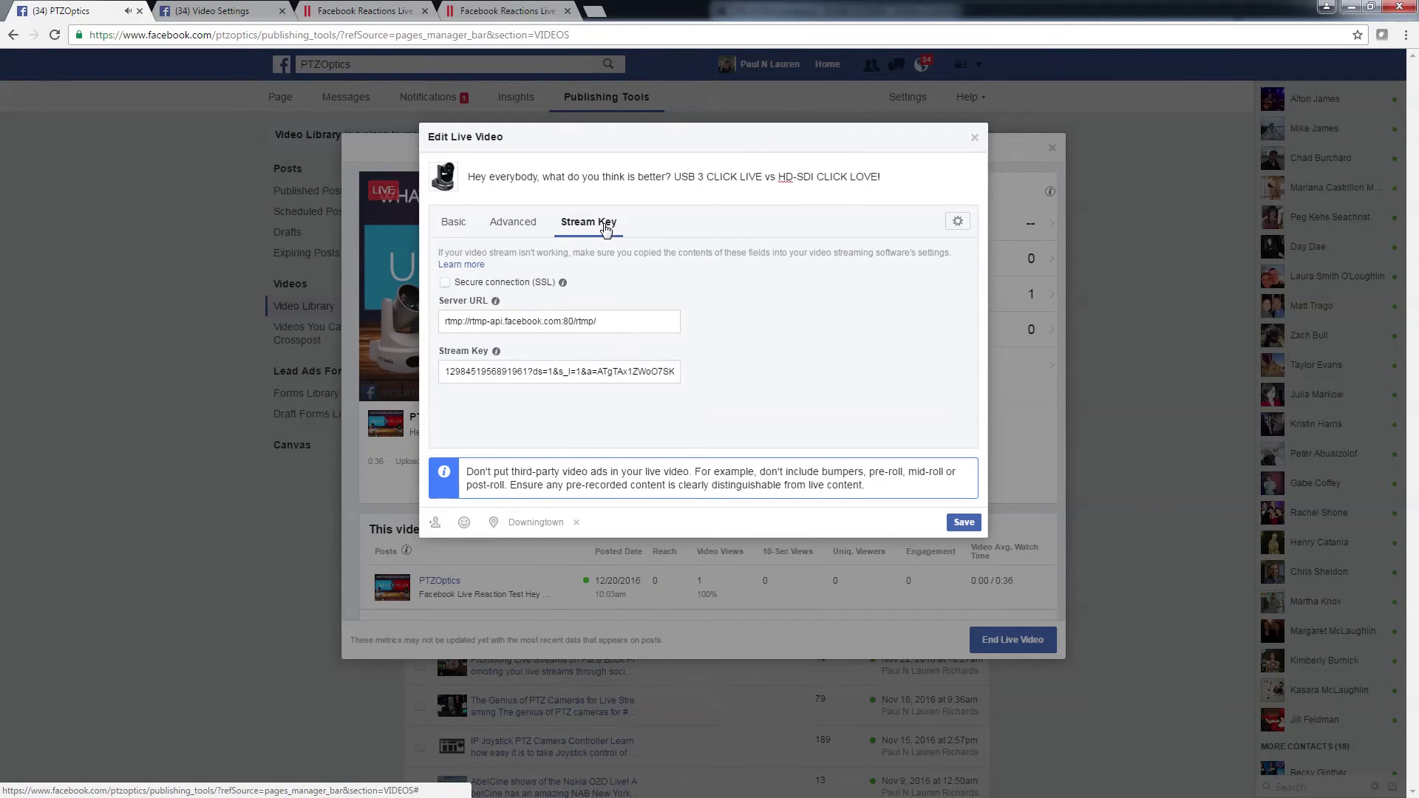
click(464, 224)
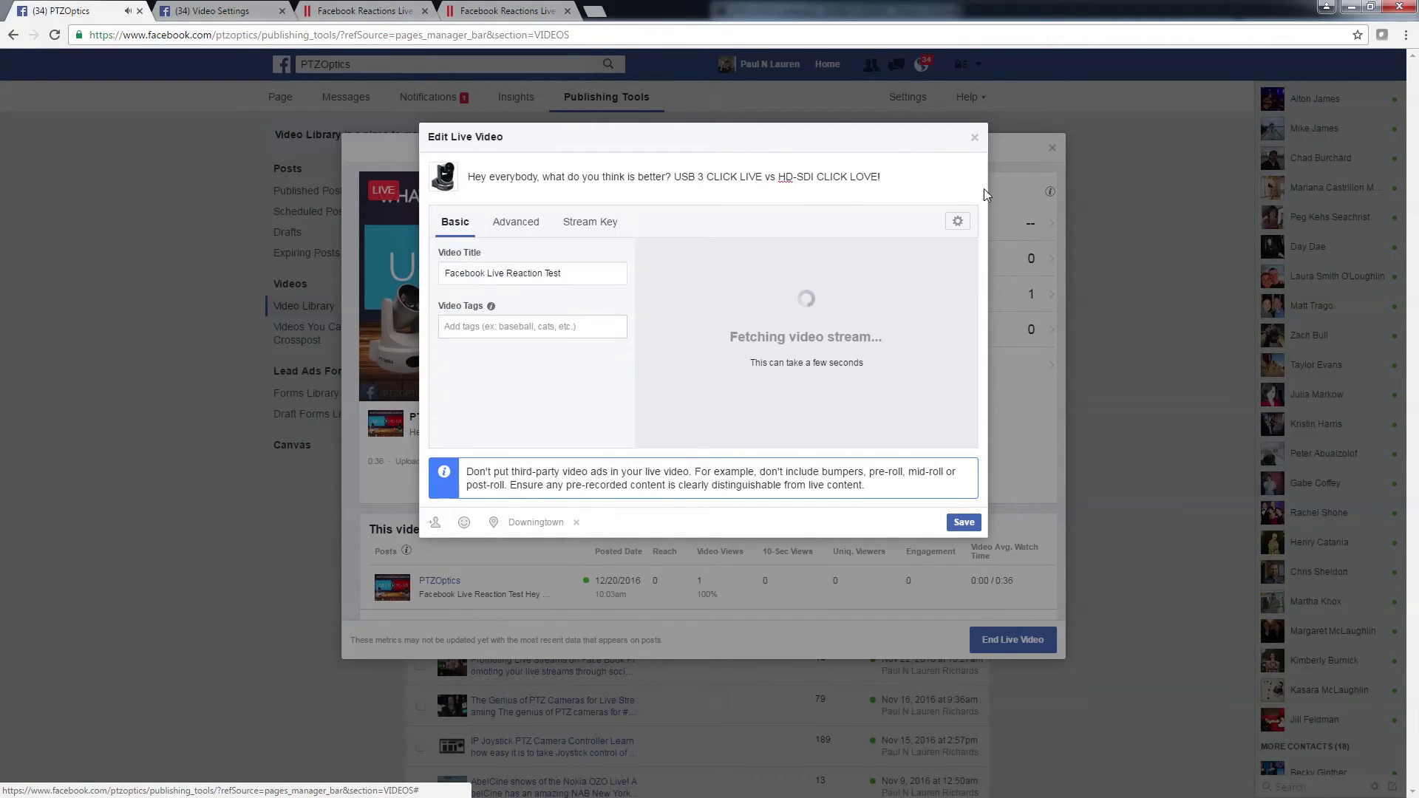
click(974, 139)
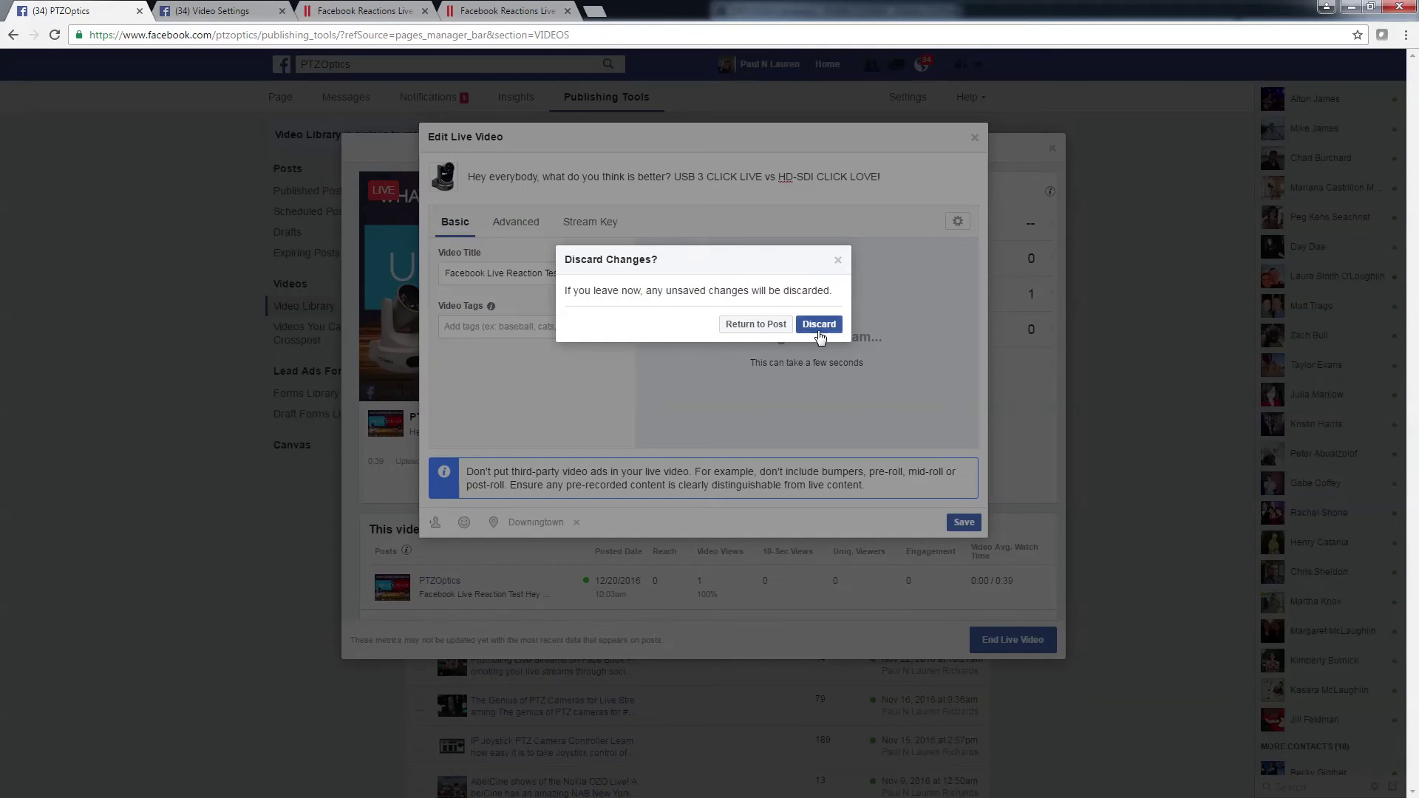
click(820, 325)
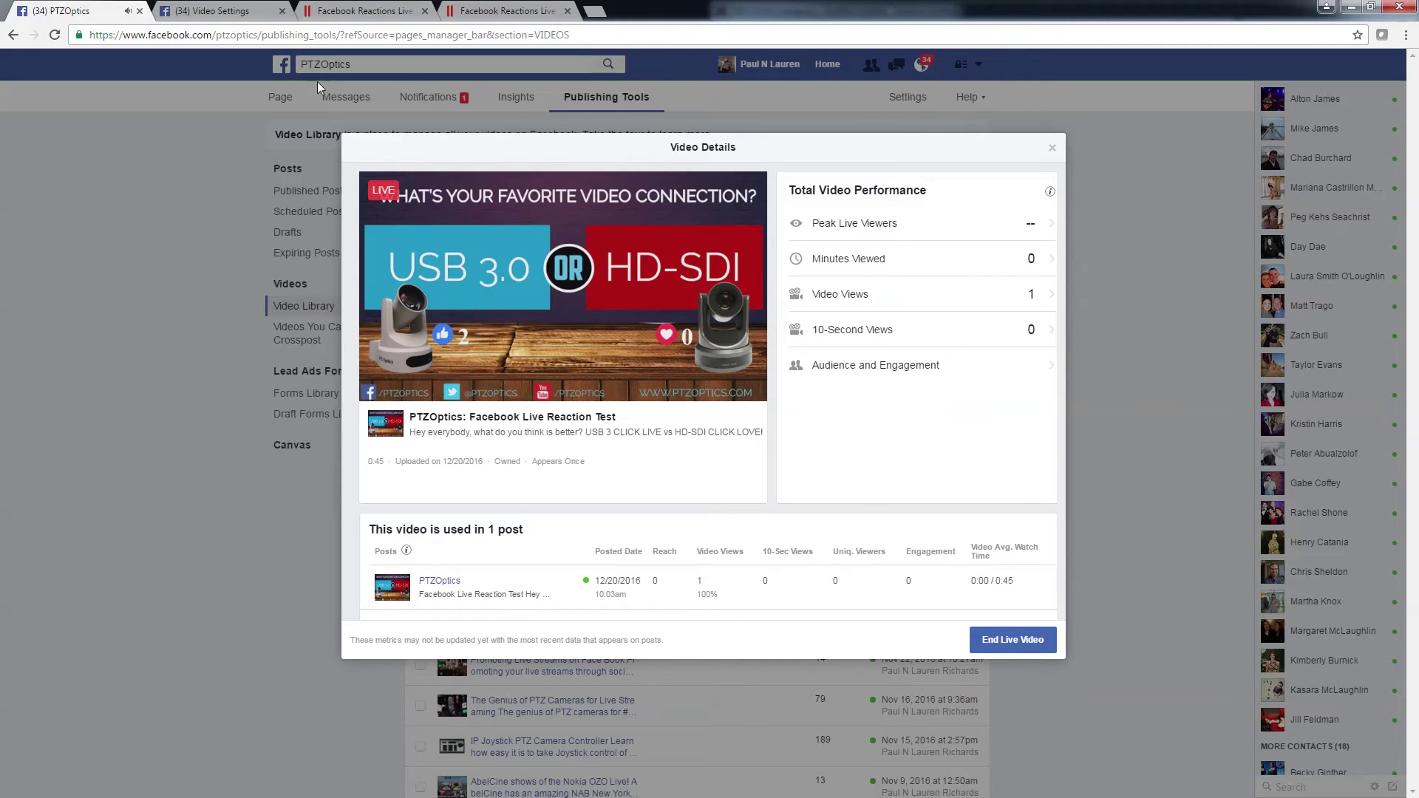
Navigate to the PTZOptics Facebook page and scroll down to the live post
click(217, 13)
click(361, 64)
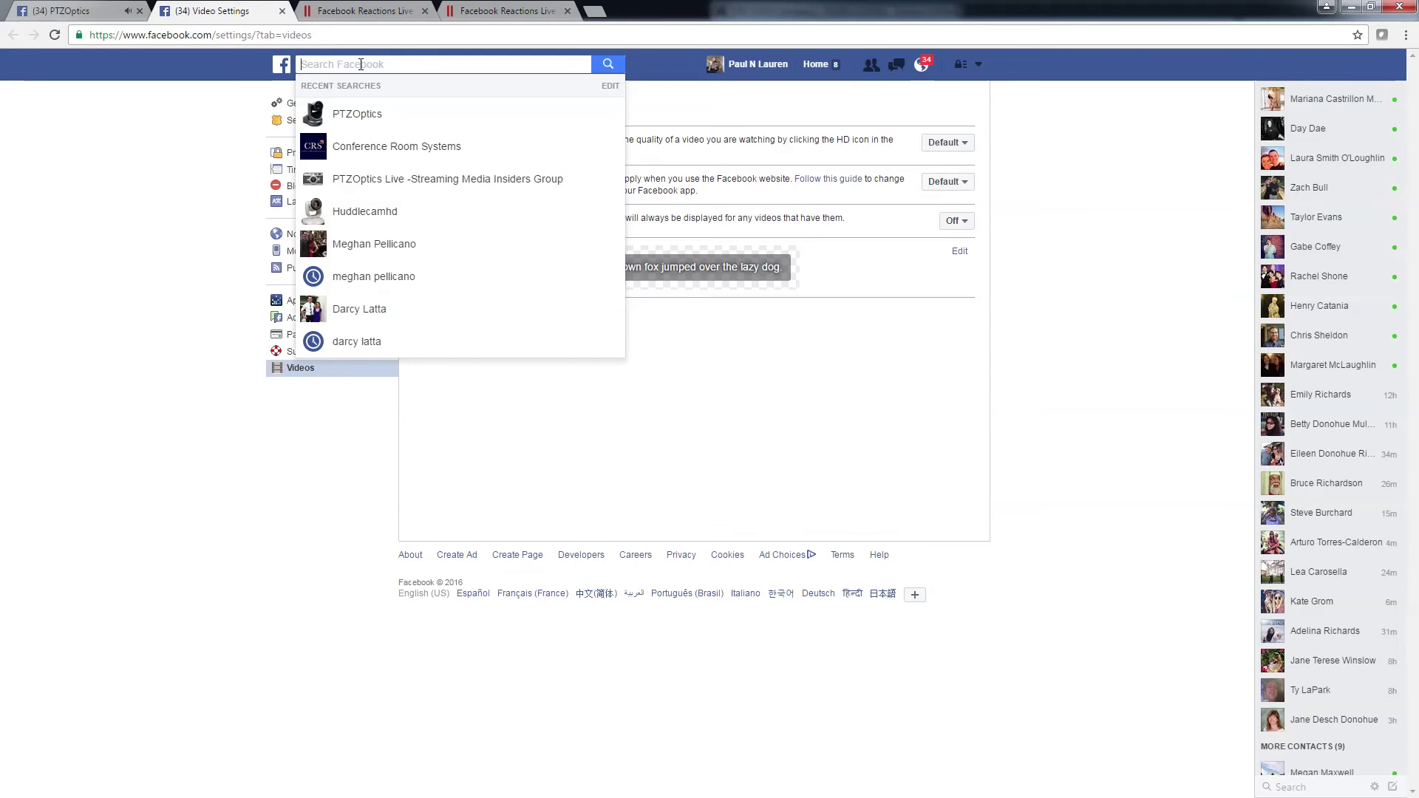
click(495, 114)
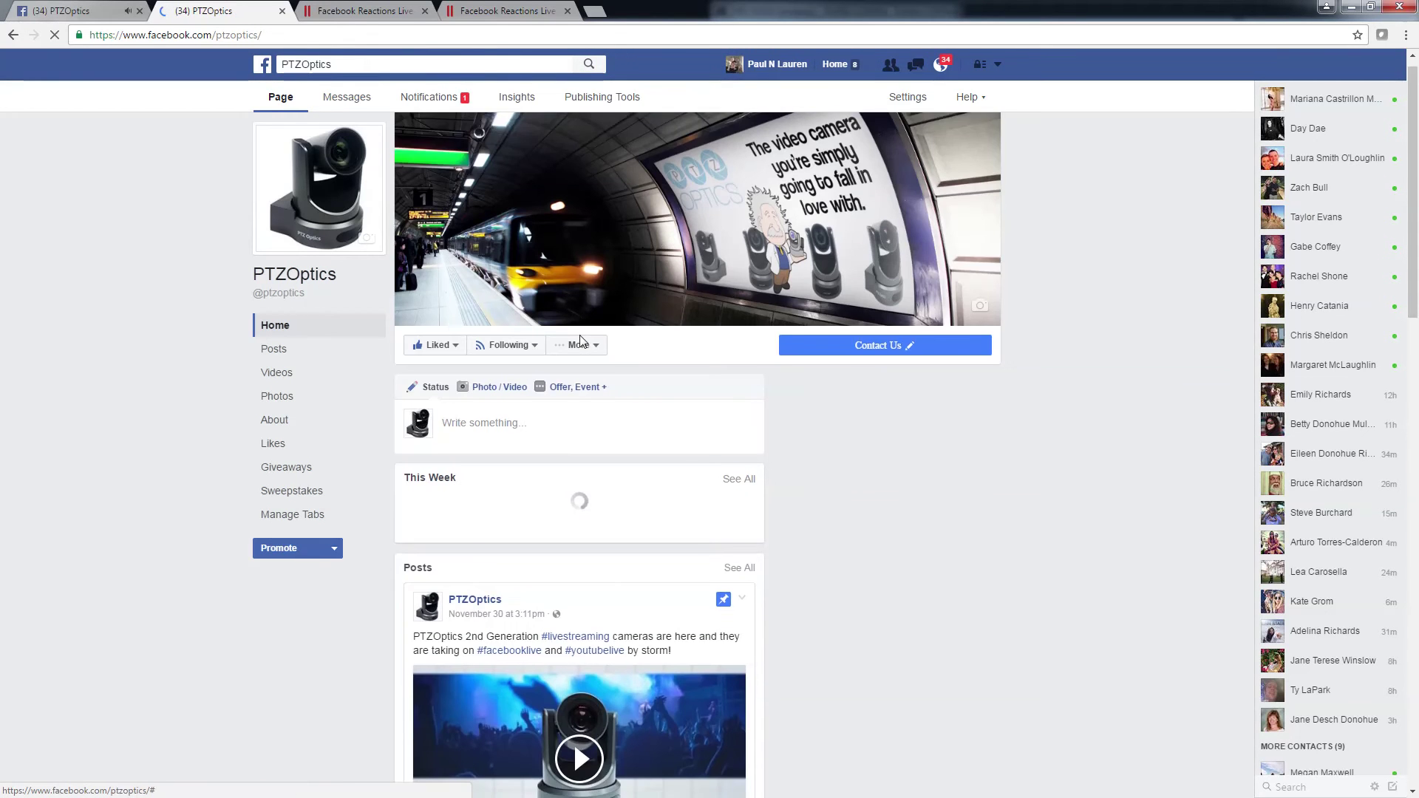
click(579, 361)
scroll(503, 439, down, 4)
scroll(503, 439, down, 6)
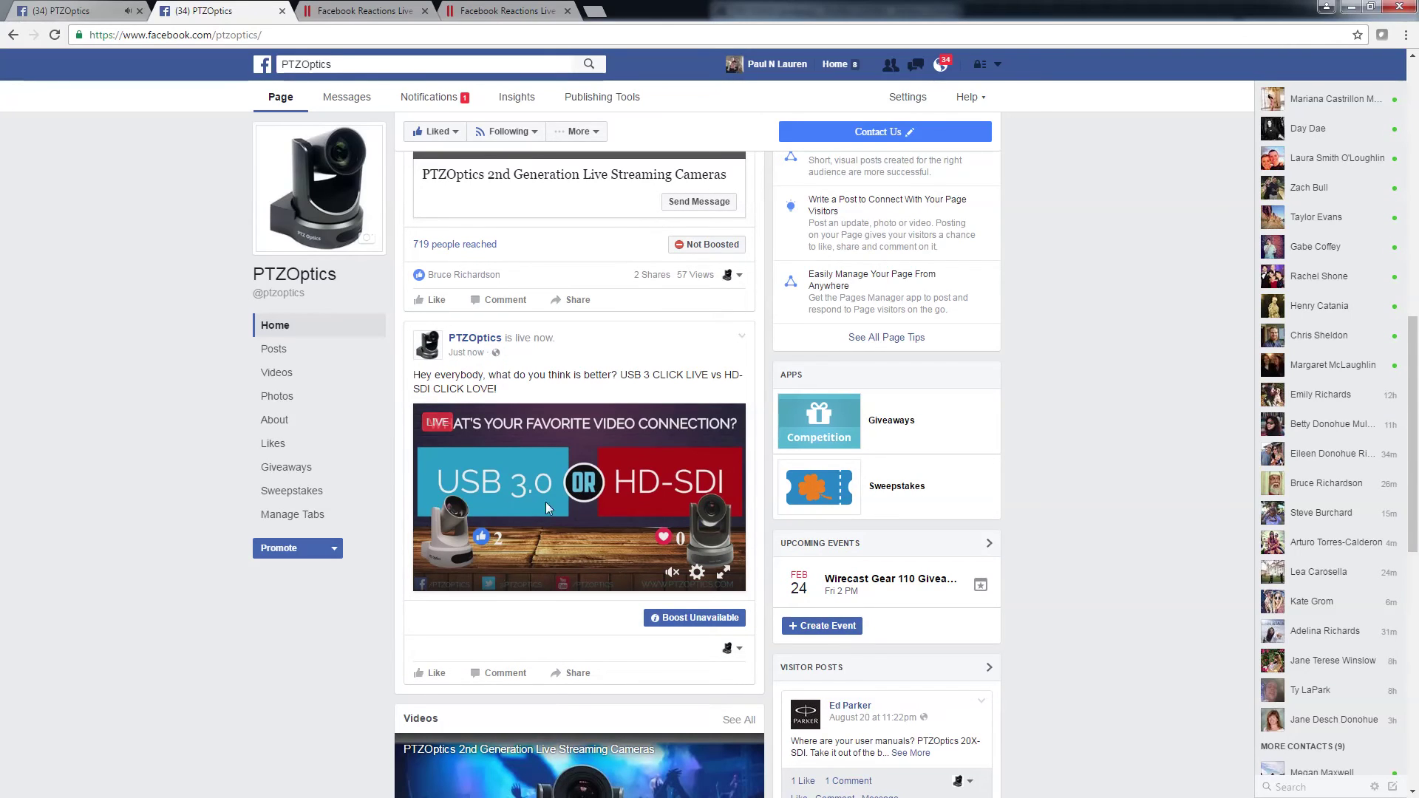
Copy the live post's embed code into a new tab's address bar and highlight the video ID
click(741, 337)
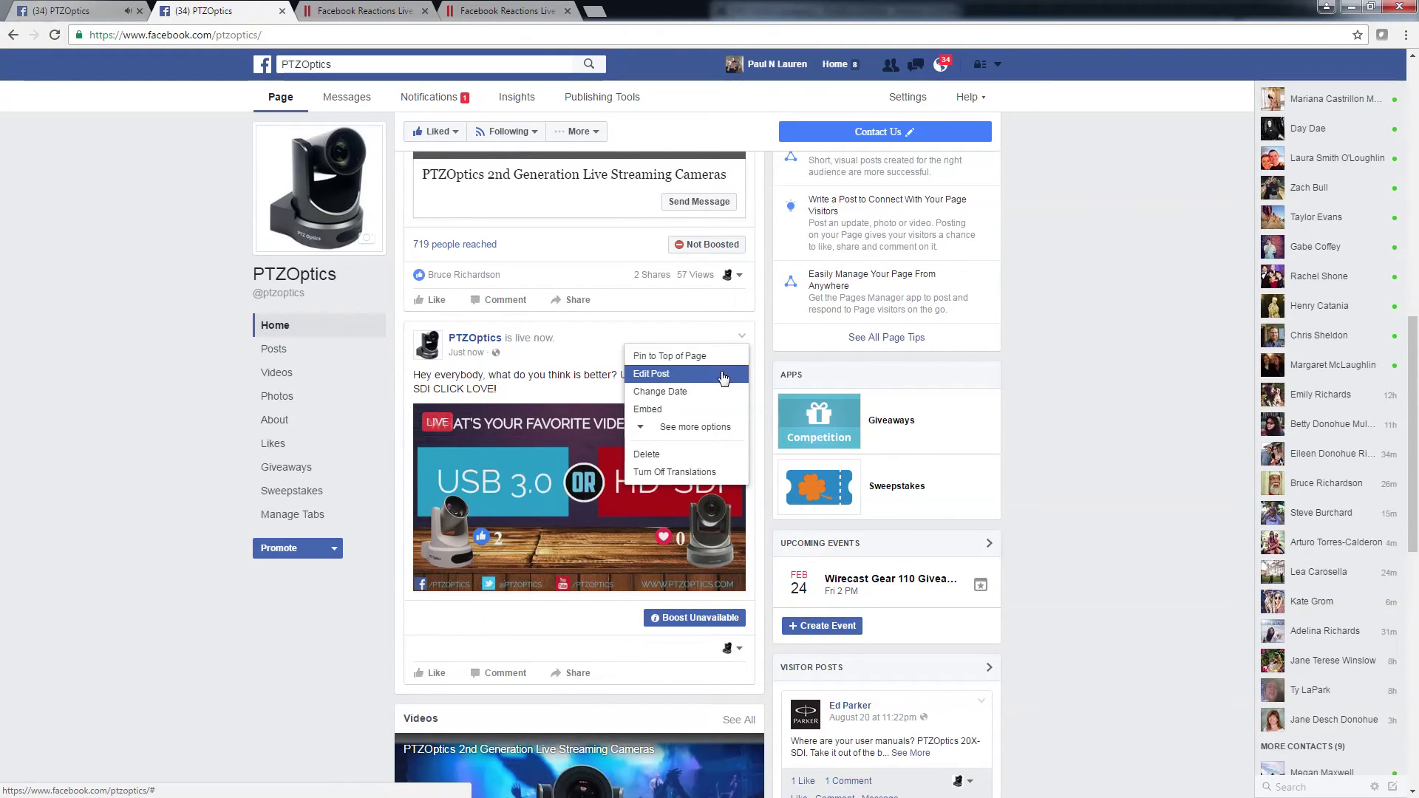
click(677, 408)
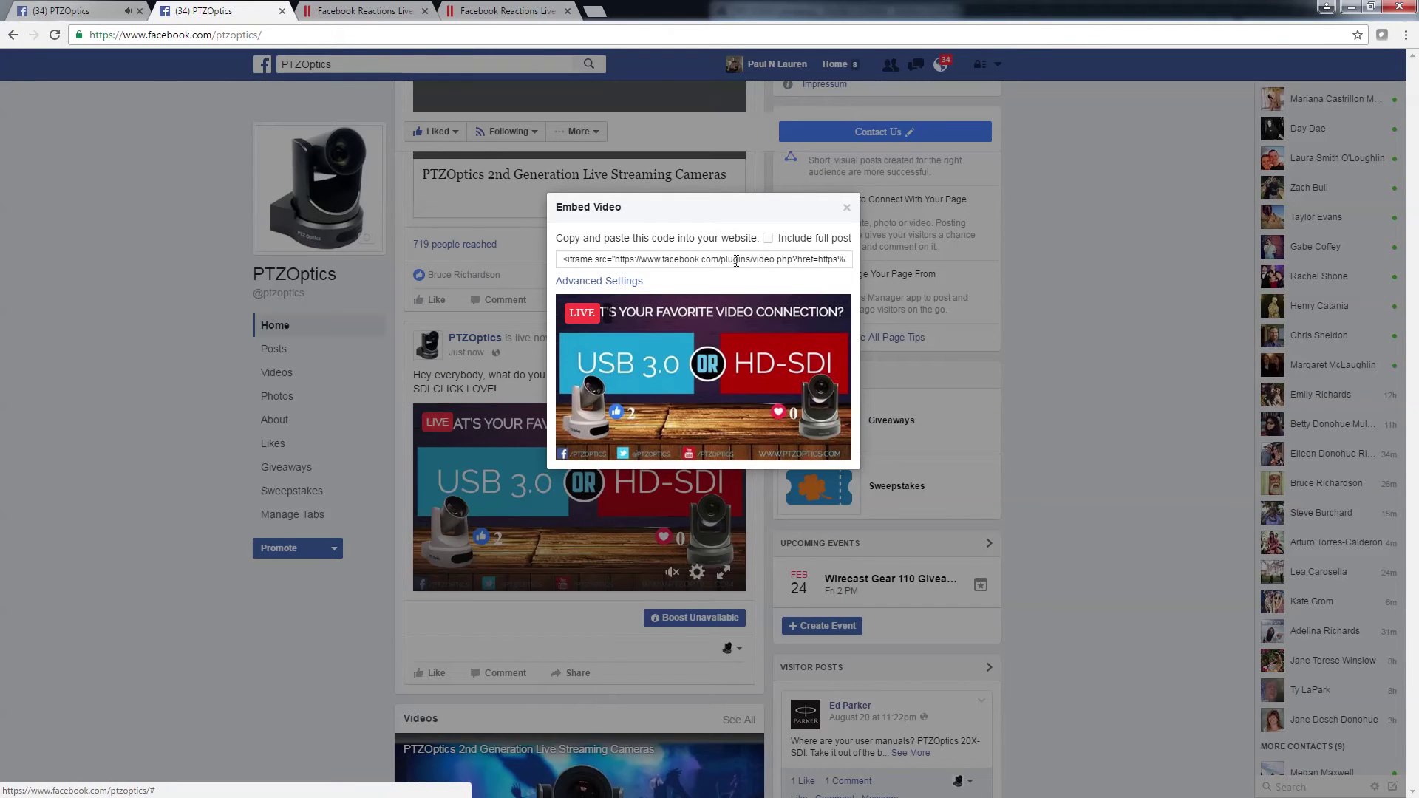
click(745, 261)
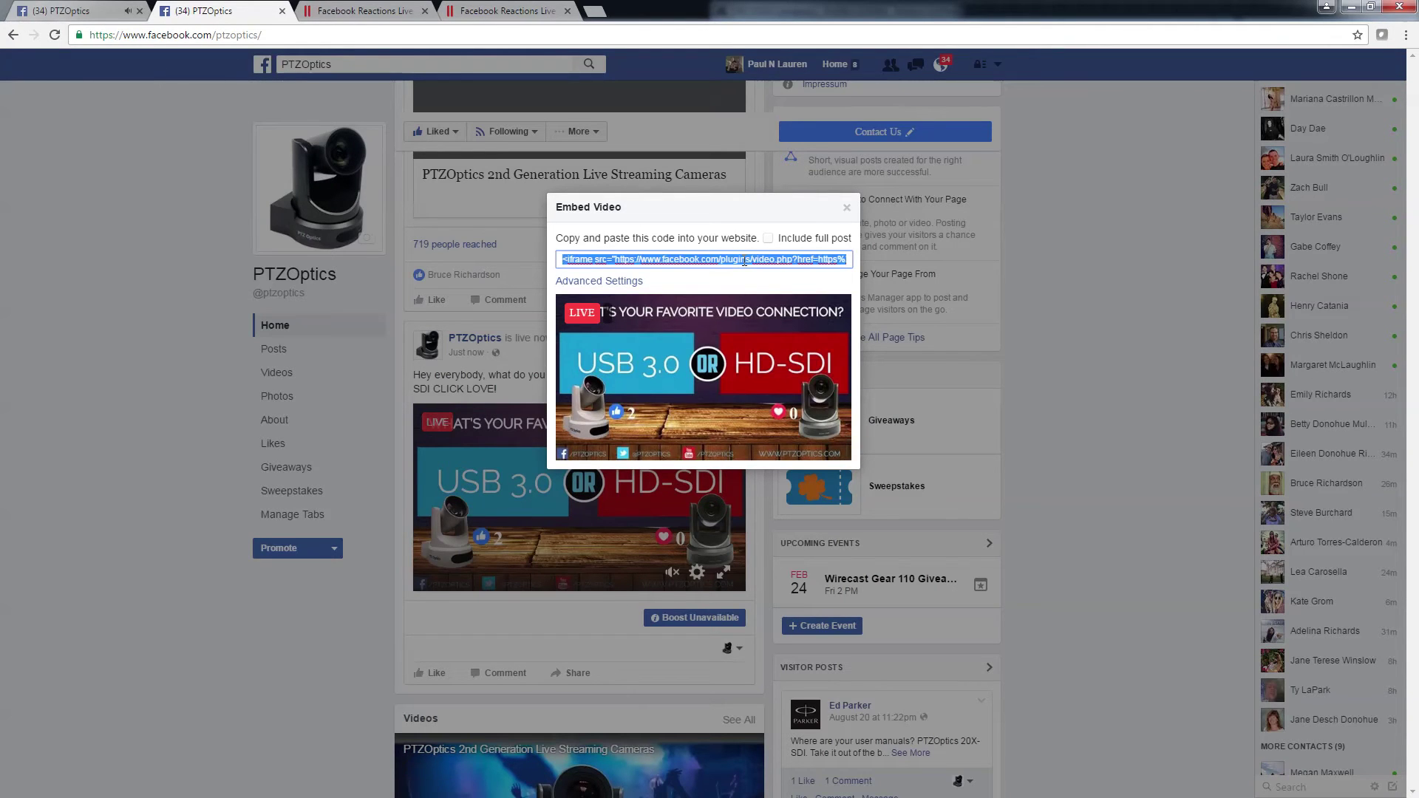
click(600, 19)
key(ctrl+v)
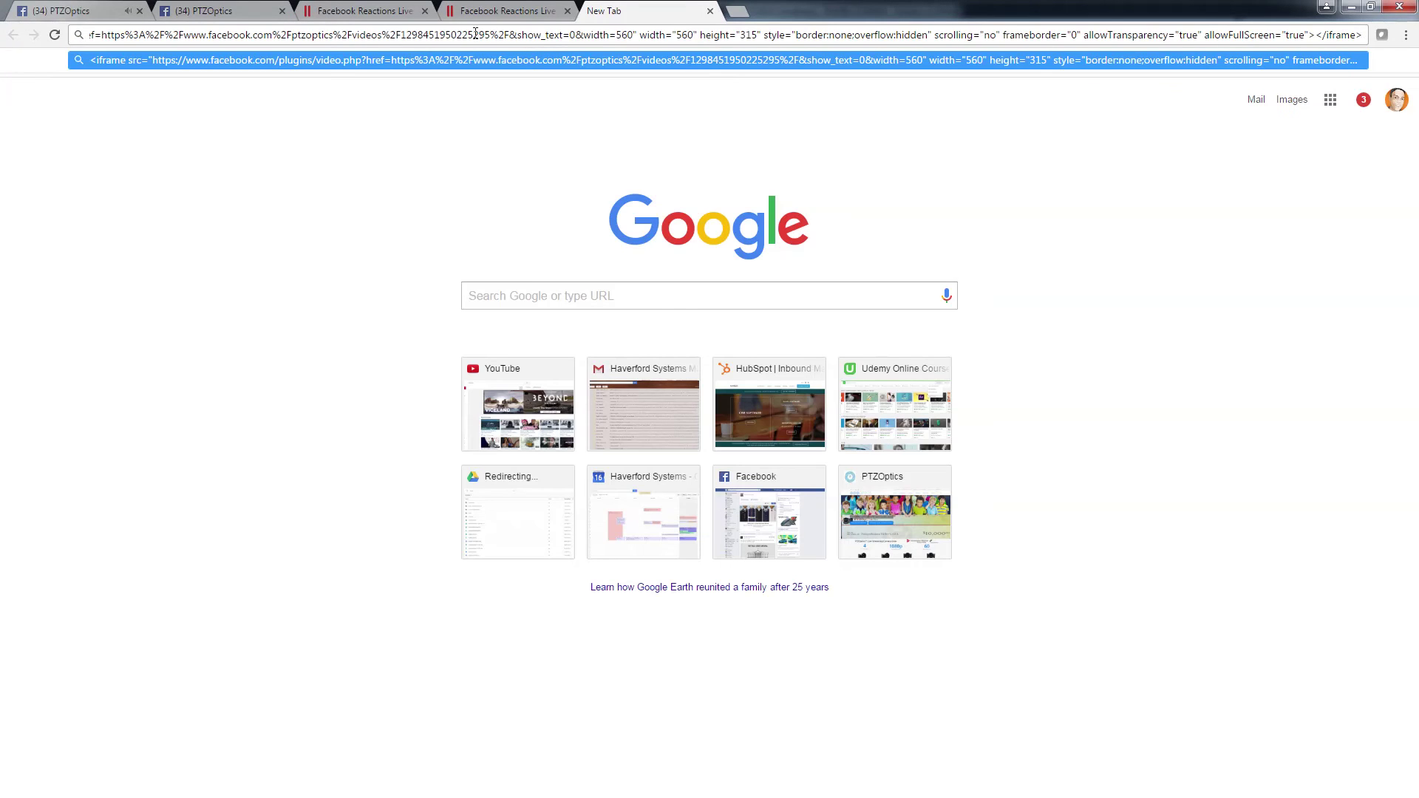
drag(397, 34, 488, 42)
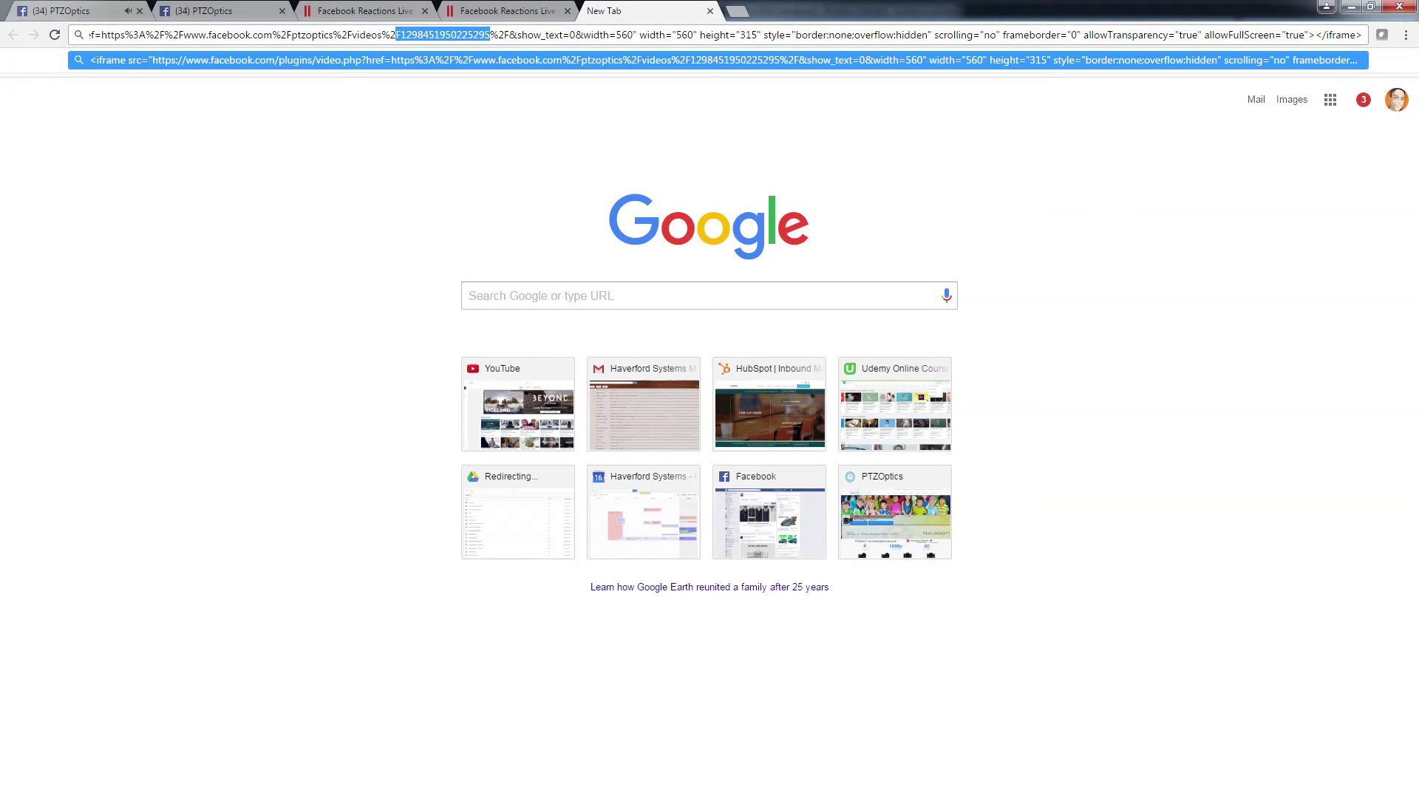
key(alt+Tab)
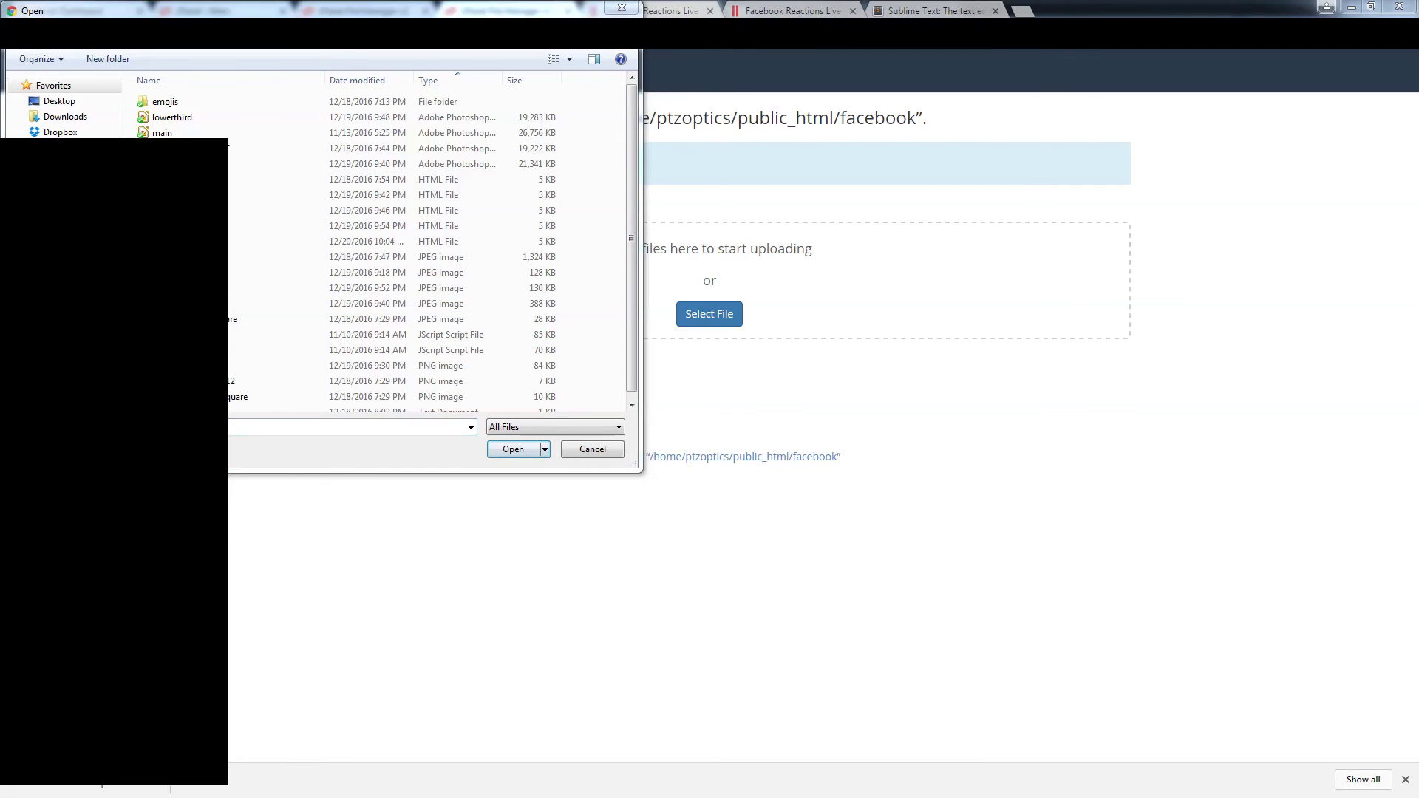
Re-upload USBvHDSDI.html over the existing copy, then bring OBS Studio to the front
click(310, 504)
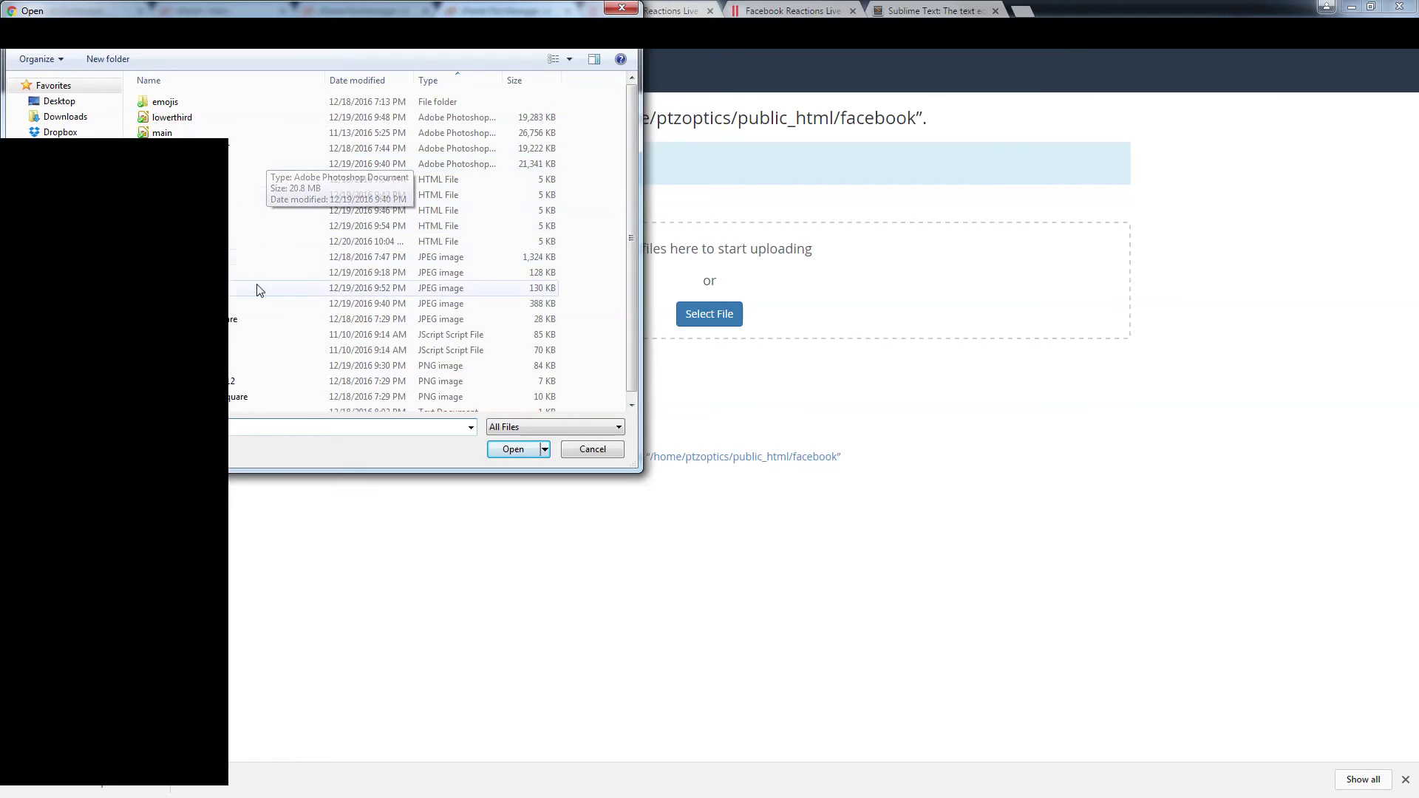
click(303, 303)
click(449, 80)
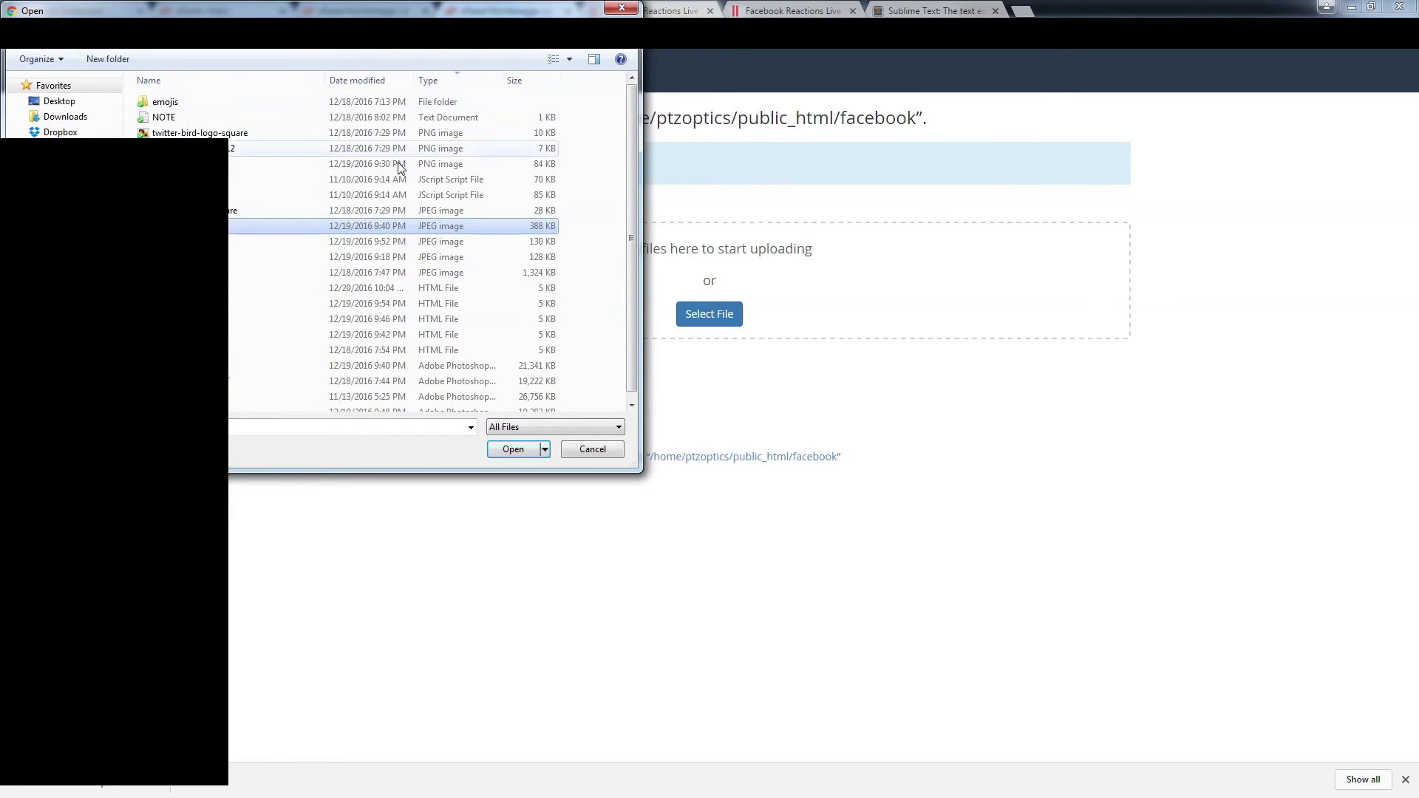
click(355, 195)
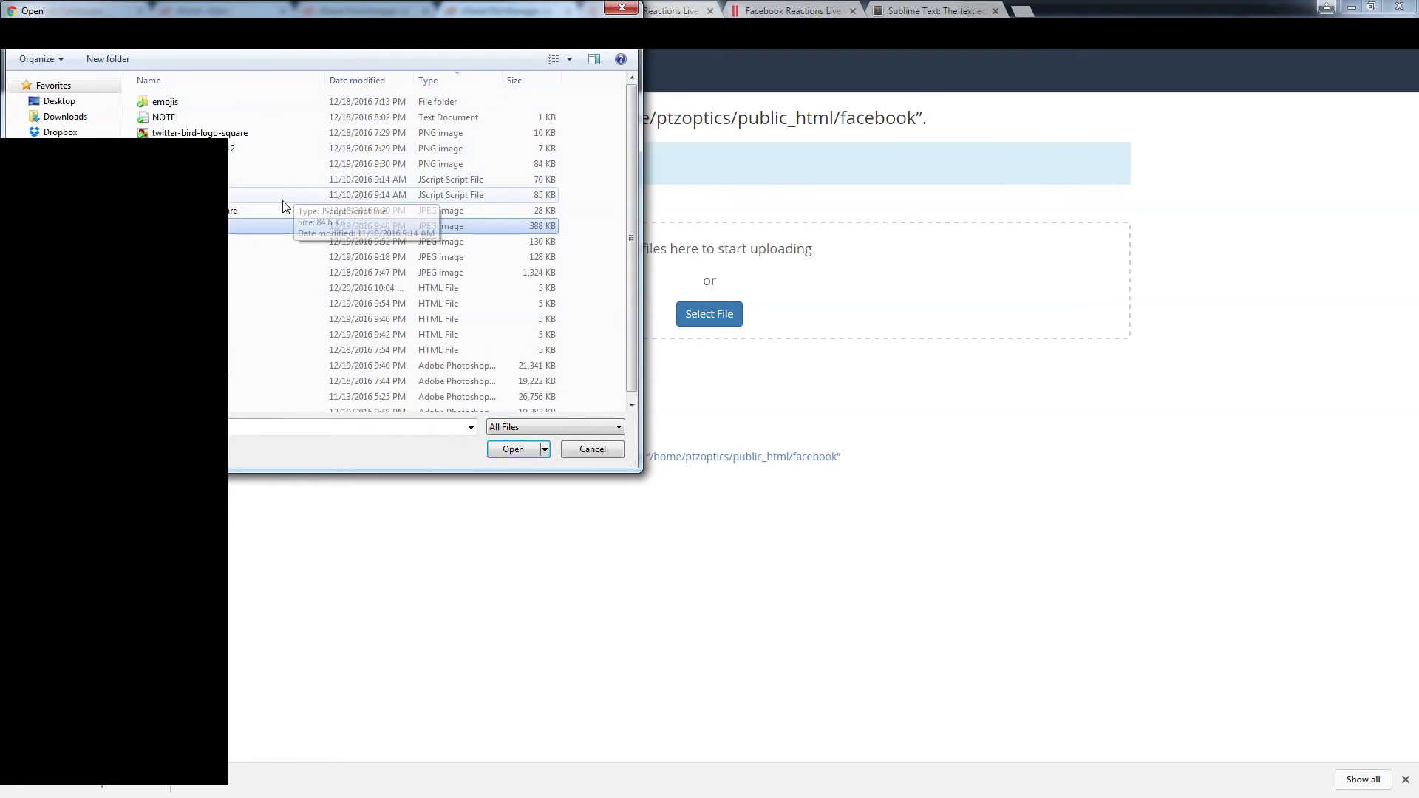
double_click(277, 280)
click(839, 496)
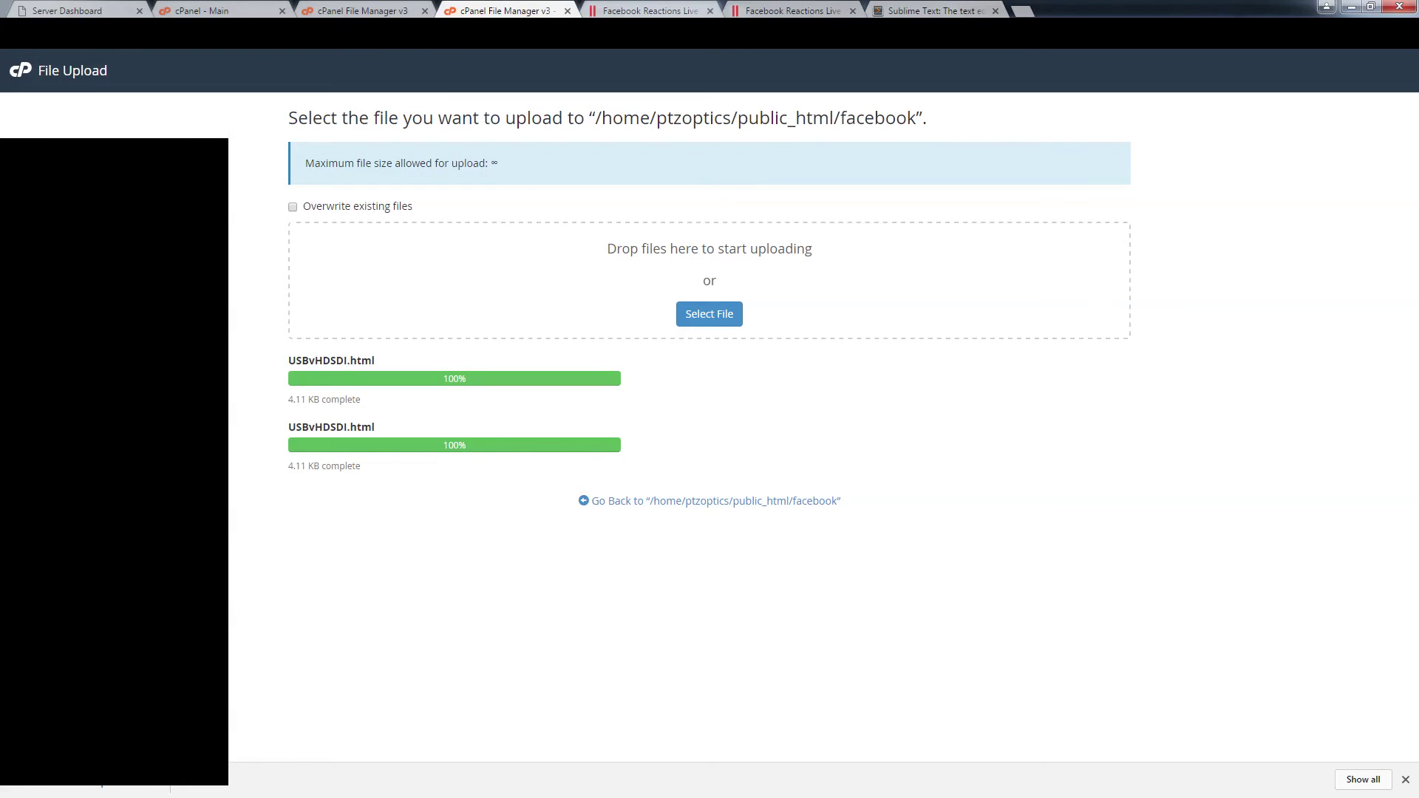
key(alt+Tab)
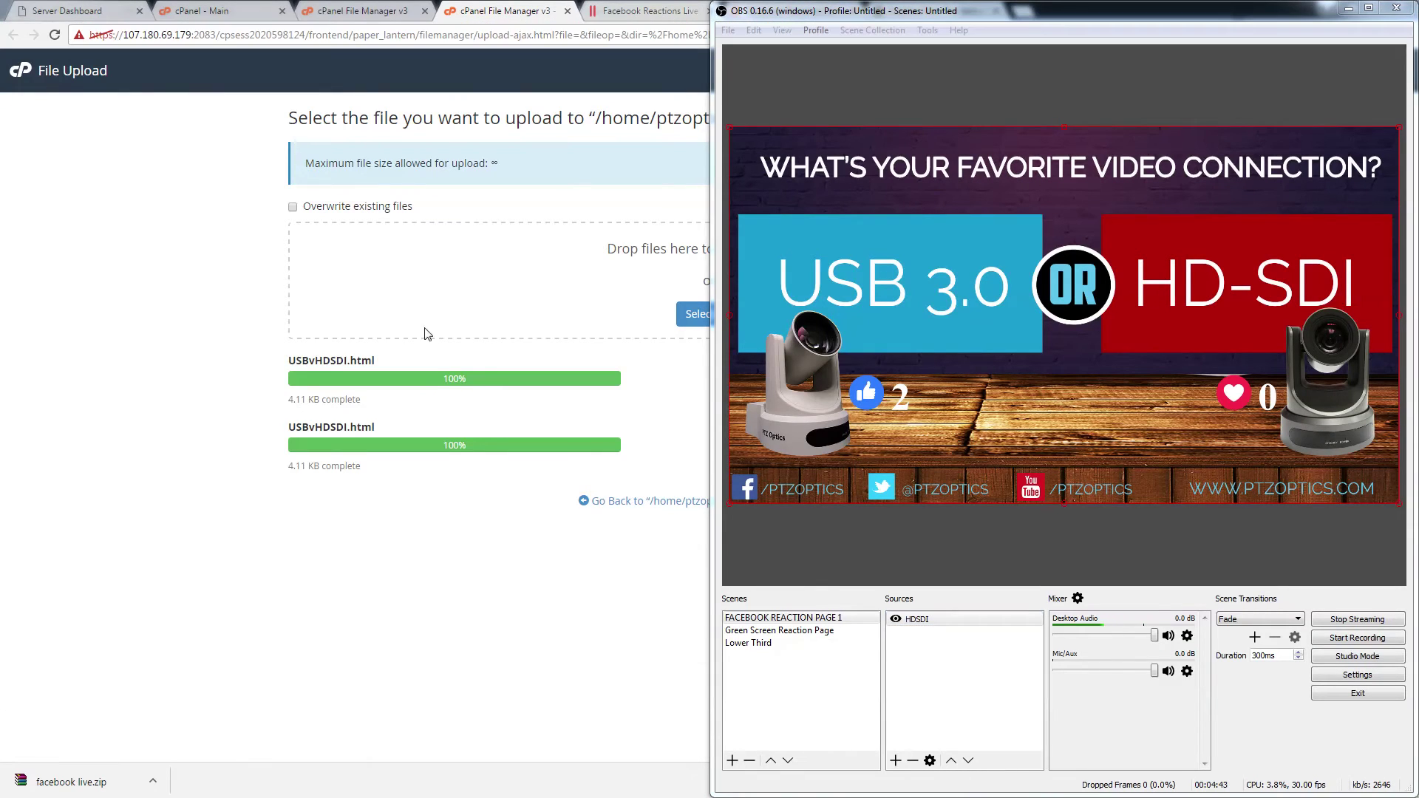
click(913, 619)
right_click(941, 621)
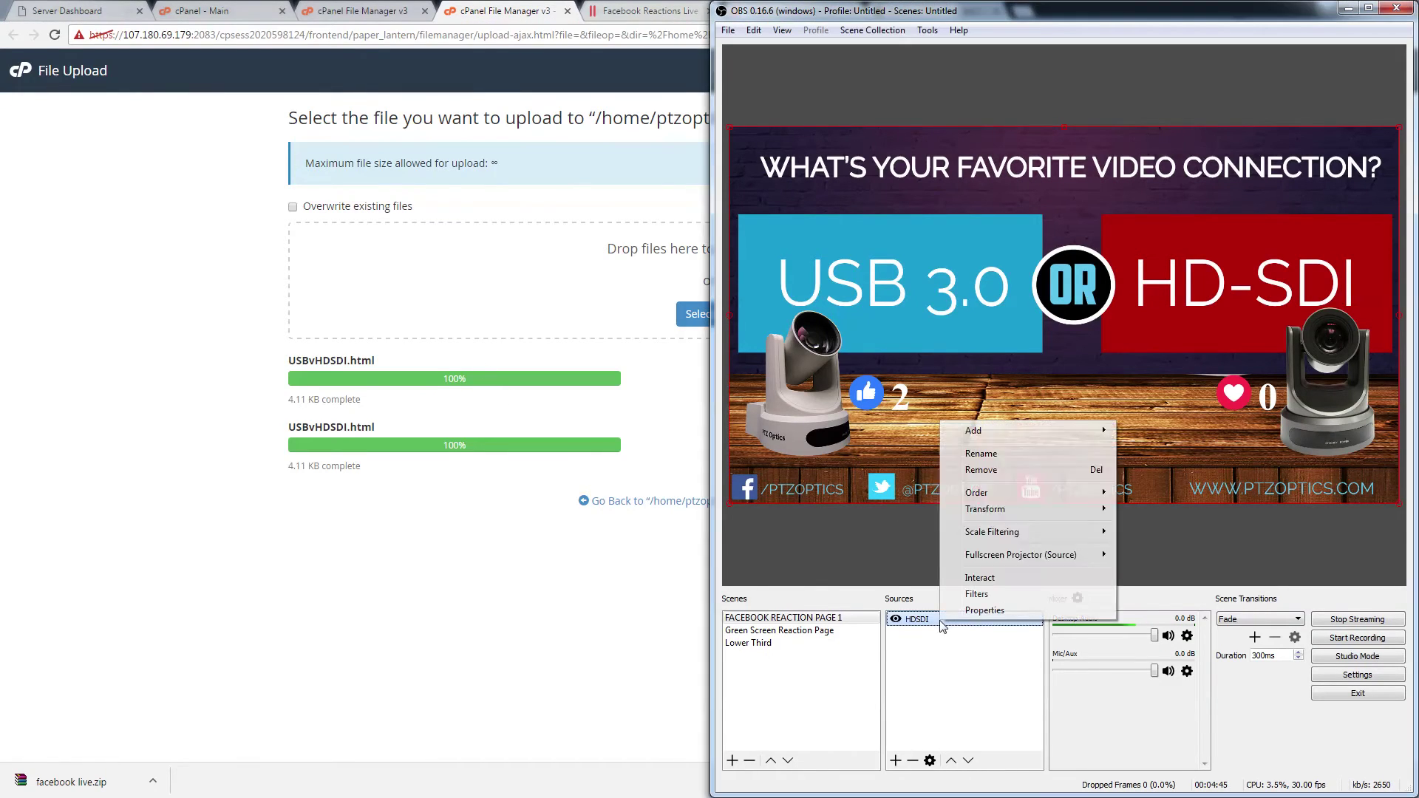
click(980, 610)
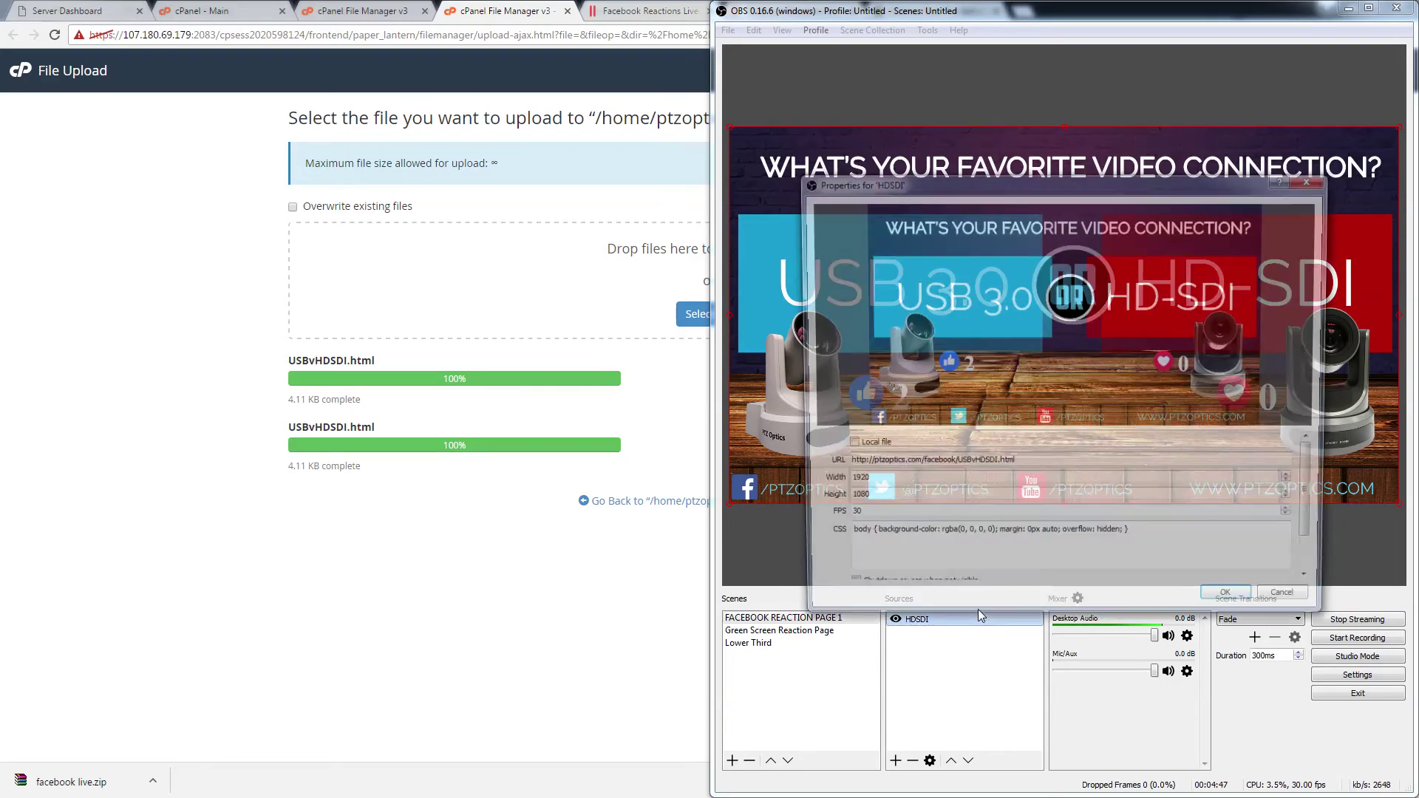
click(993, 464)
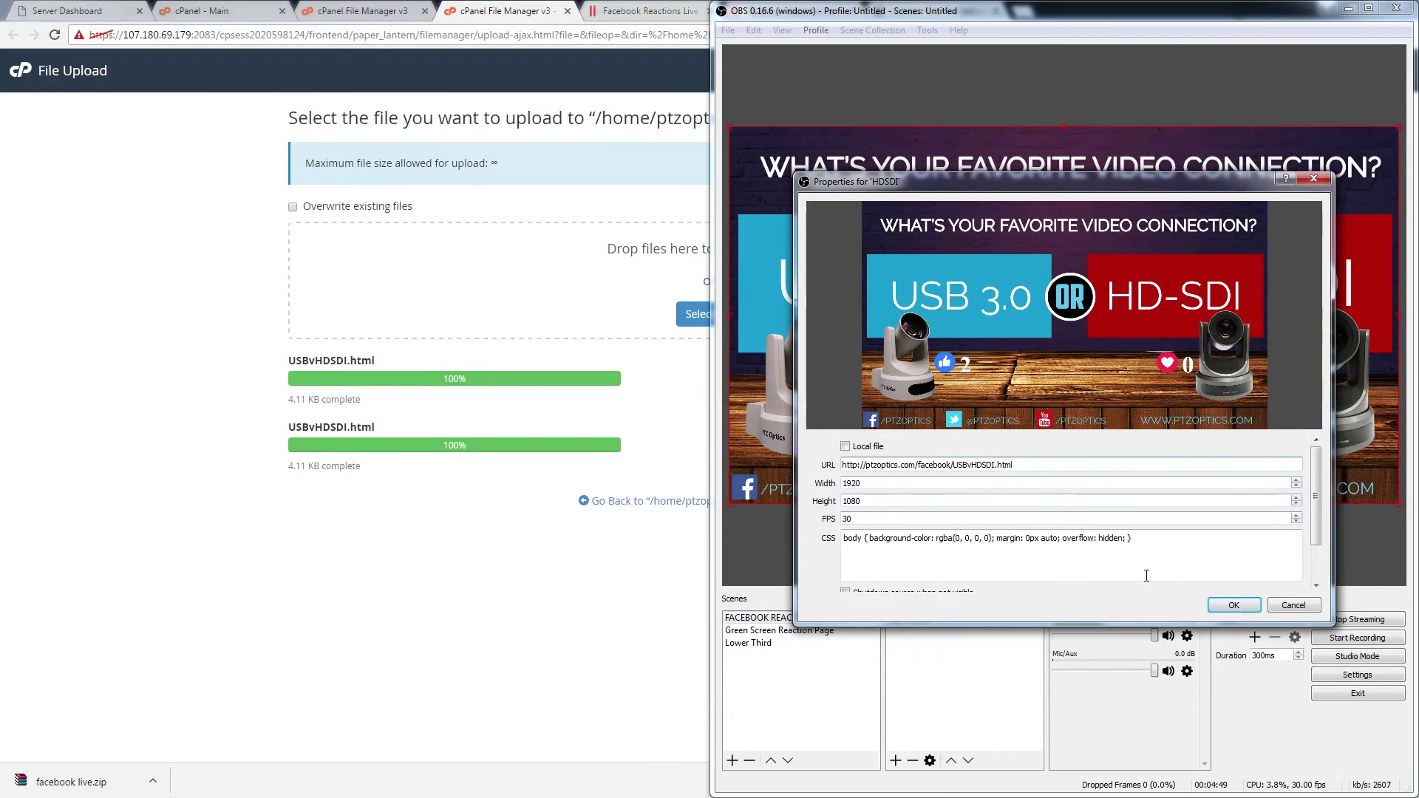
scroll(1231, 569, down, 2)
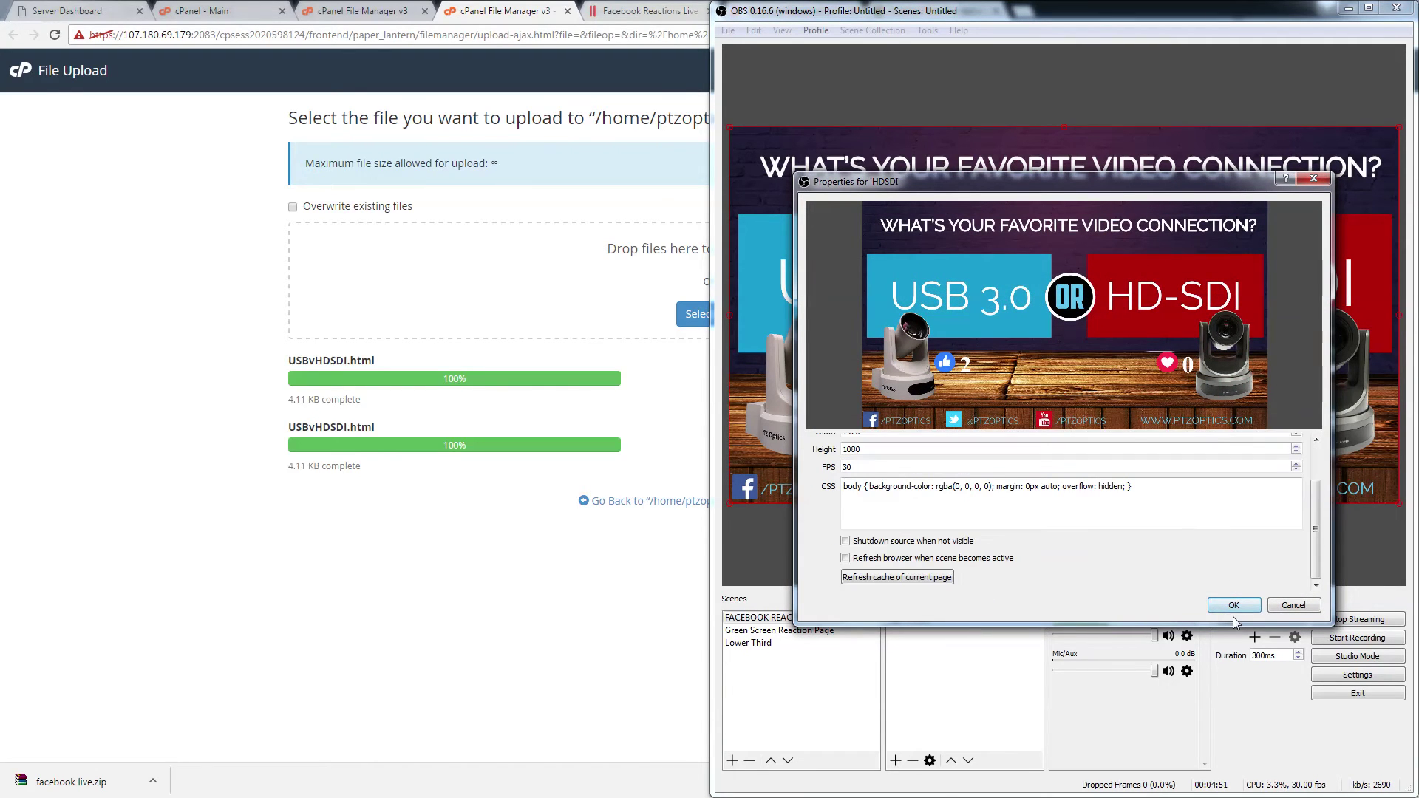
click(1232, 605)
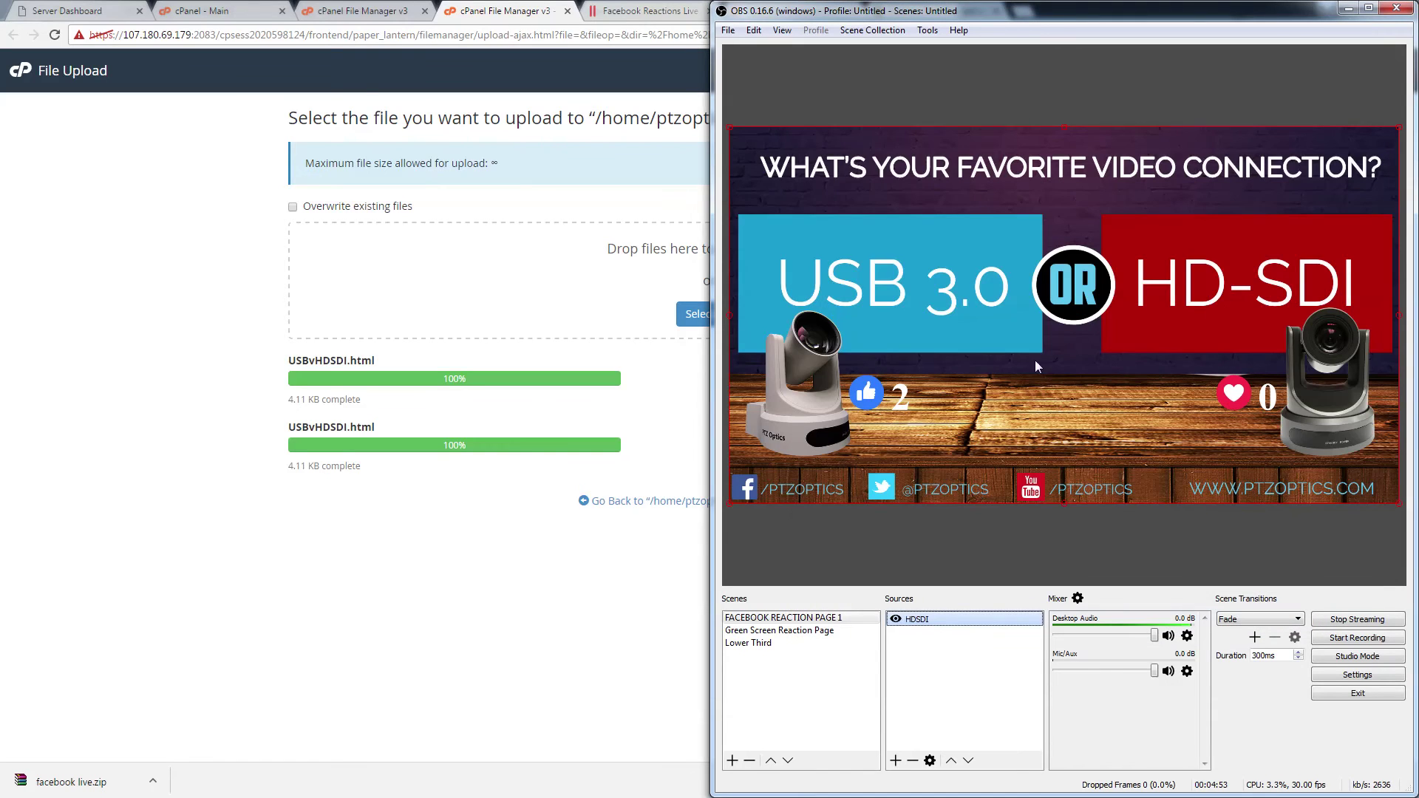
click(143, 182)
Dock Chrome left, preview the green and lowerthird overlay tabs, then restore the window beside OBS
key(super+Left)
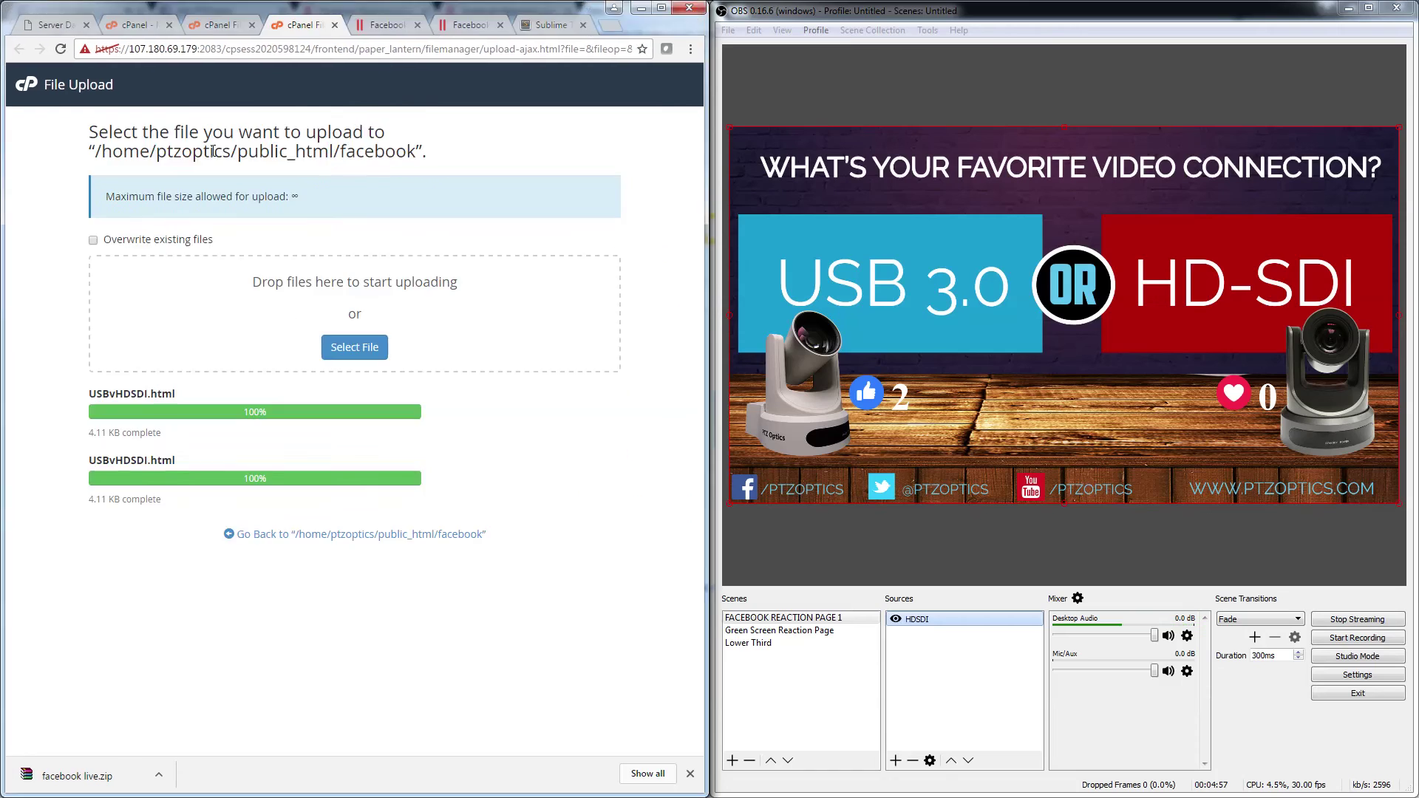
click(375, 27)
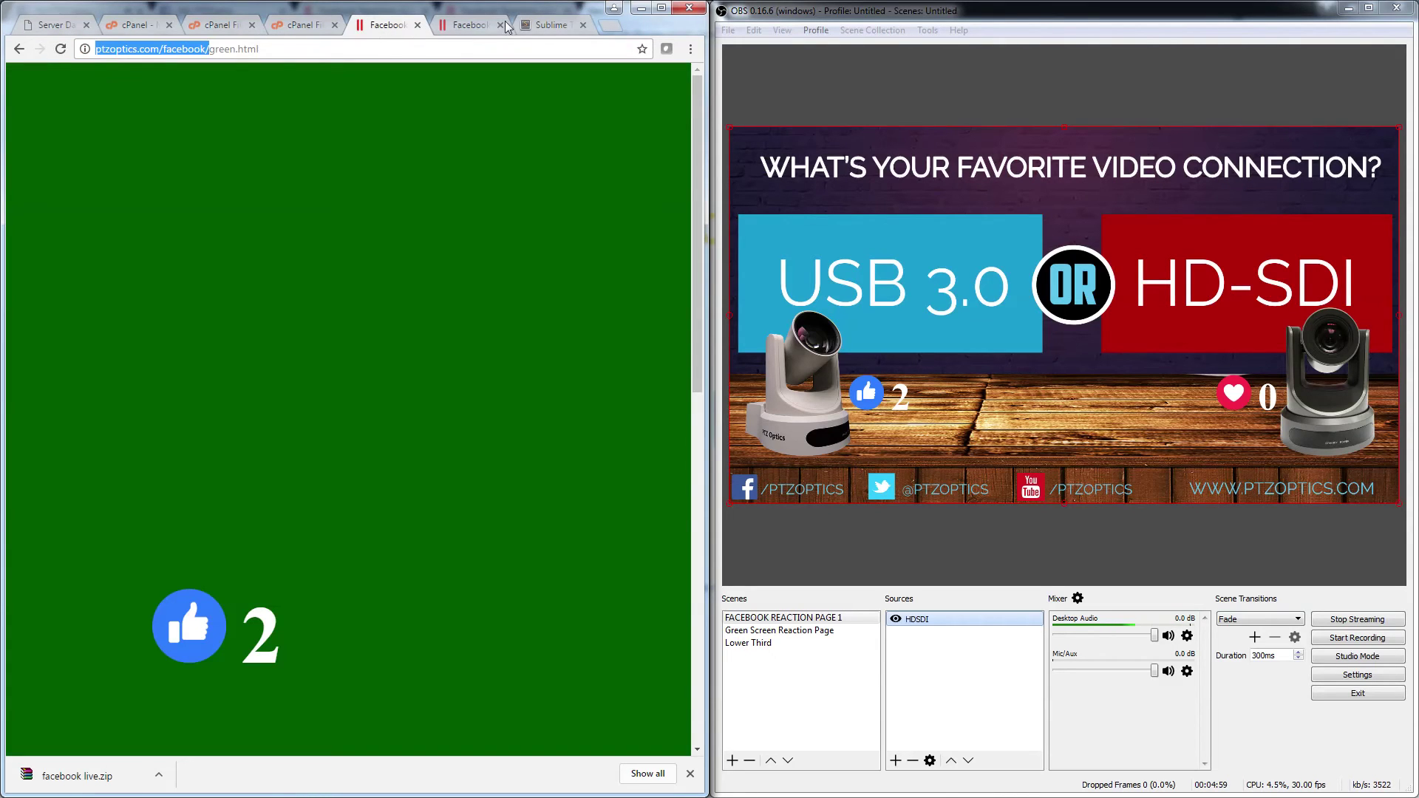
click(469, 28)
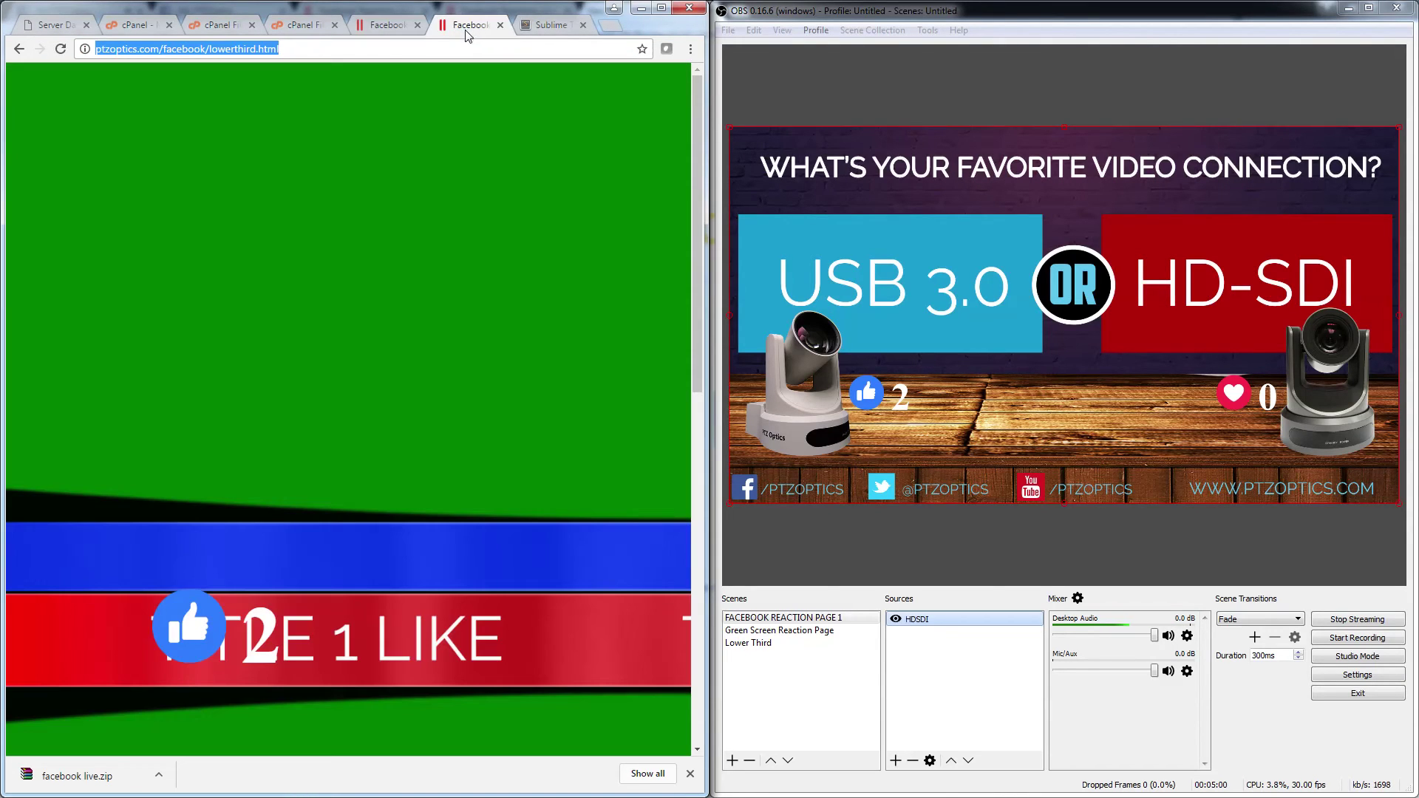
click(661, 7)
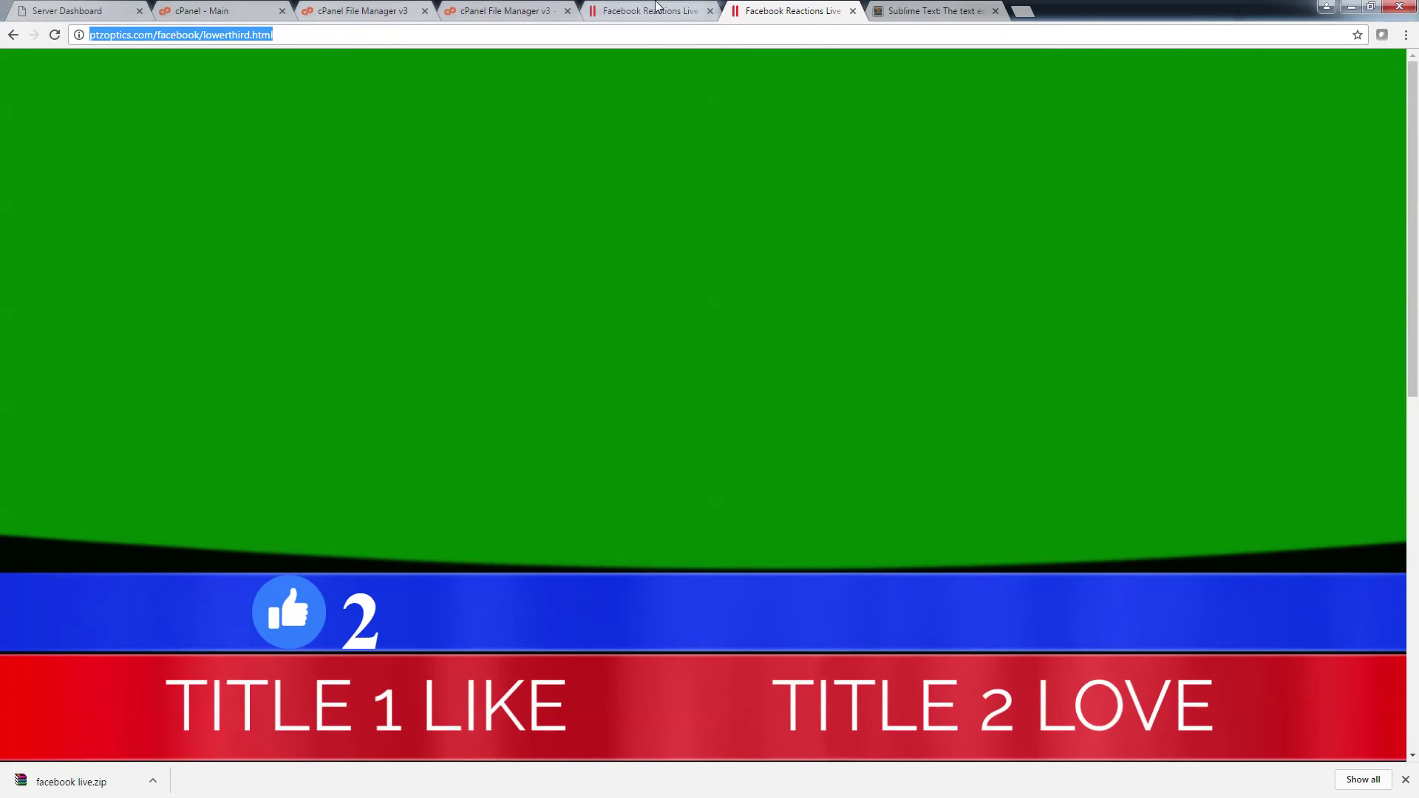
double_click(712, 7)
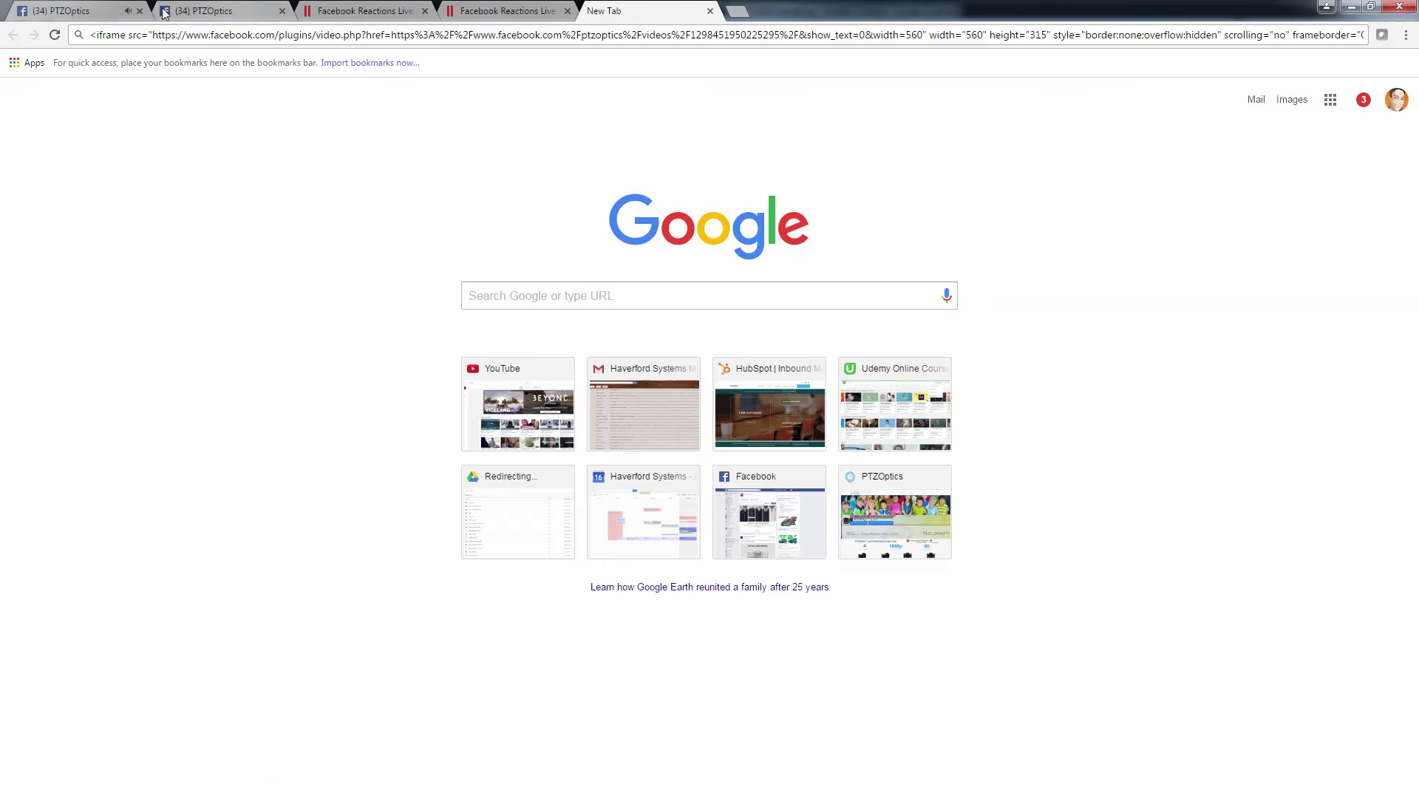
Check the live video's Video Details tab, then close the Embed Video dialog on the PTZOptics tab
click(164, 14)
click(70, 10)
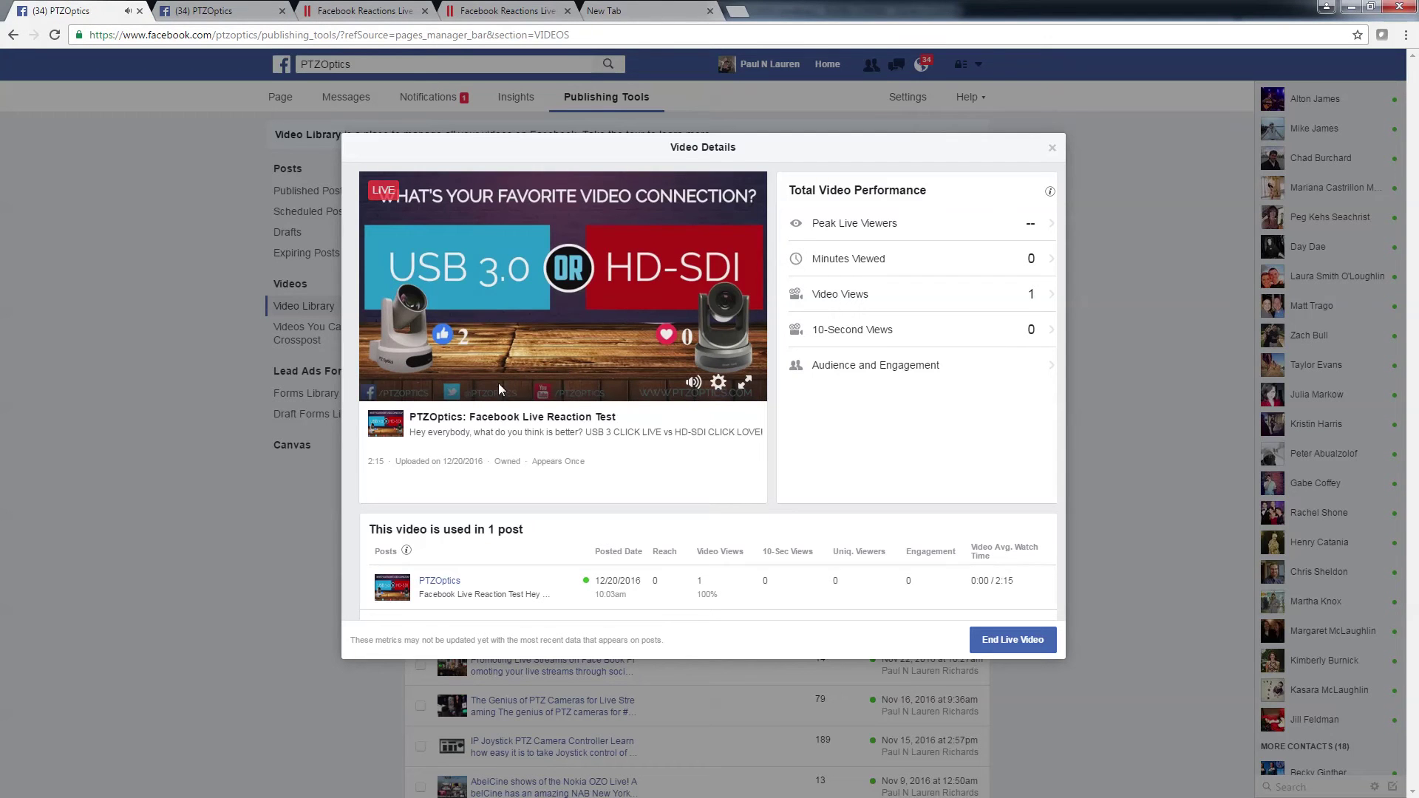
mouse_move(468, 357)
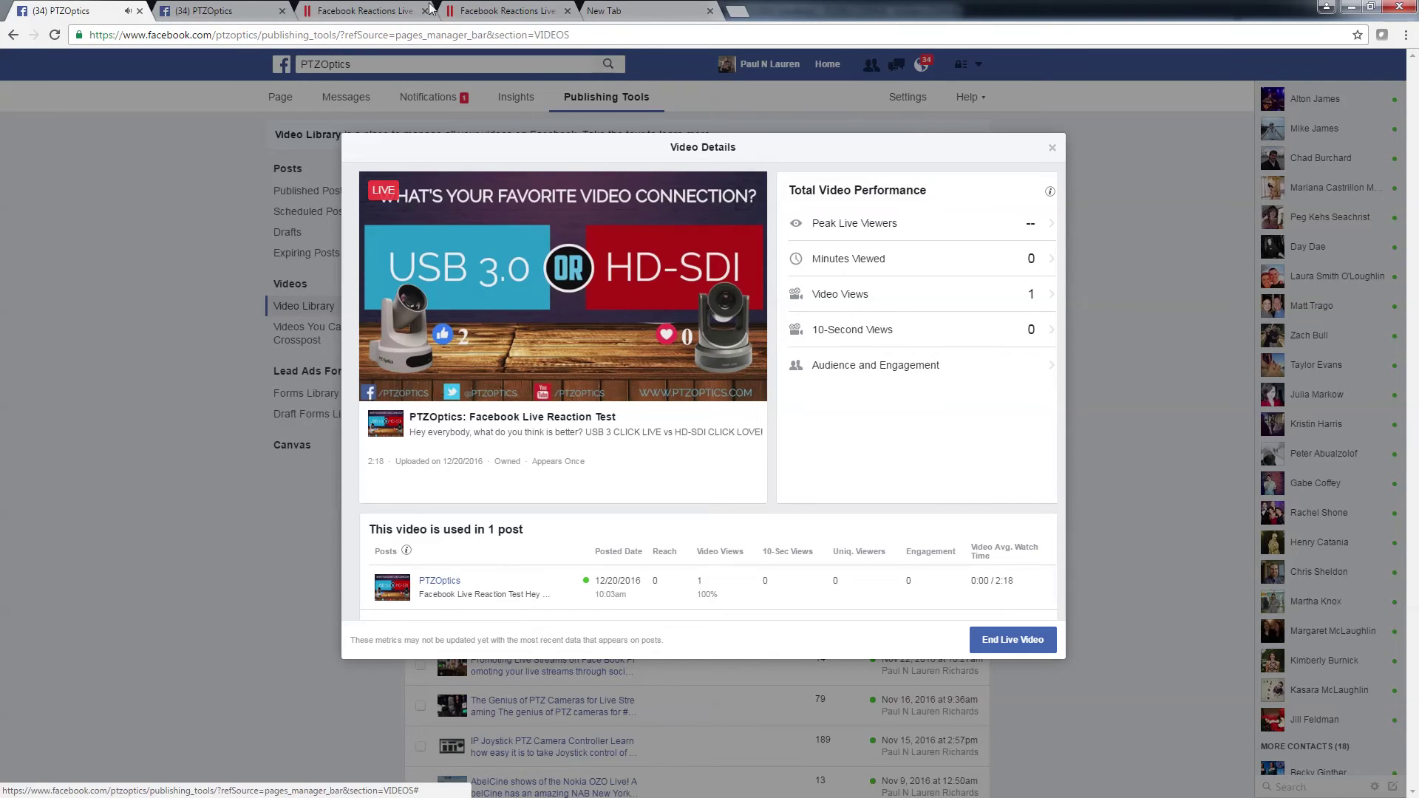
click(222, 11)
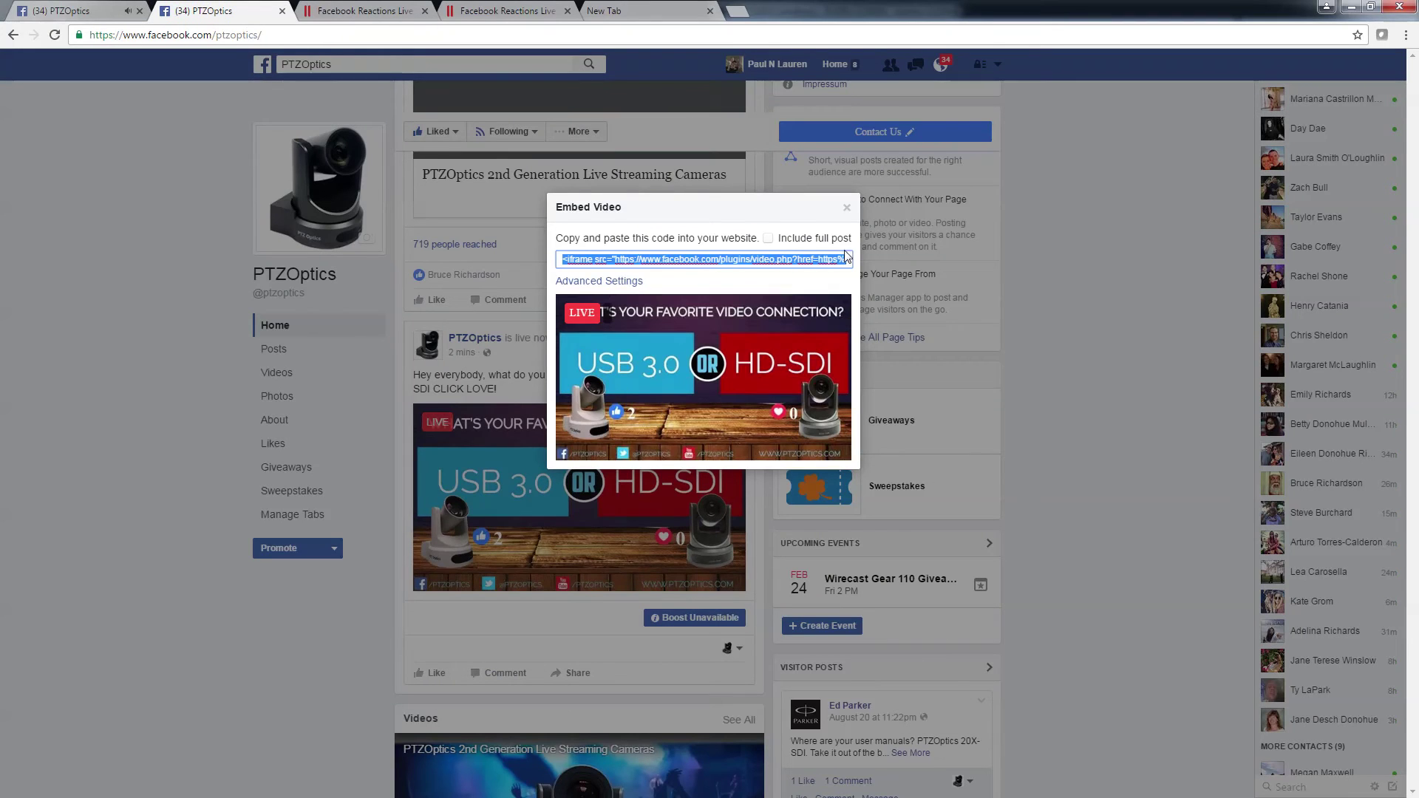
click(847, 210)
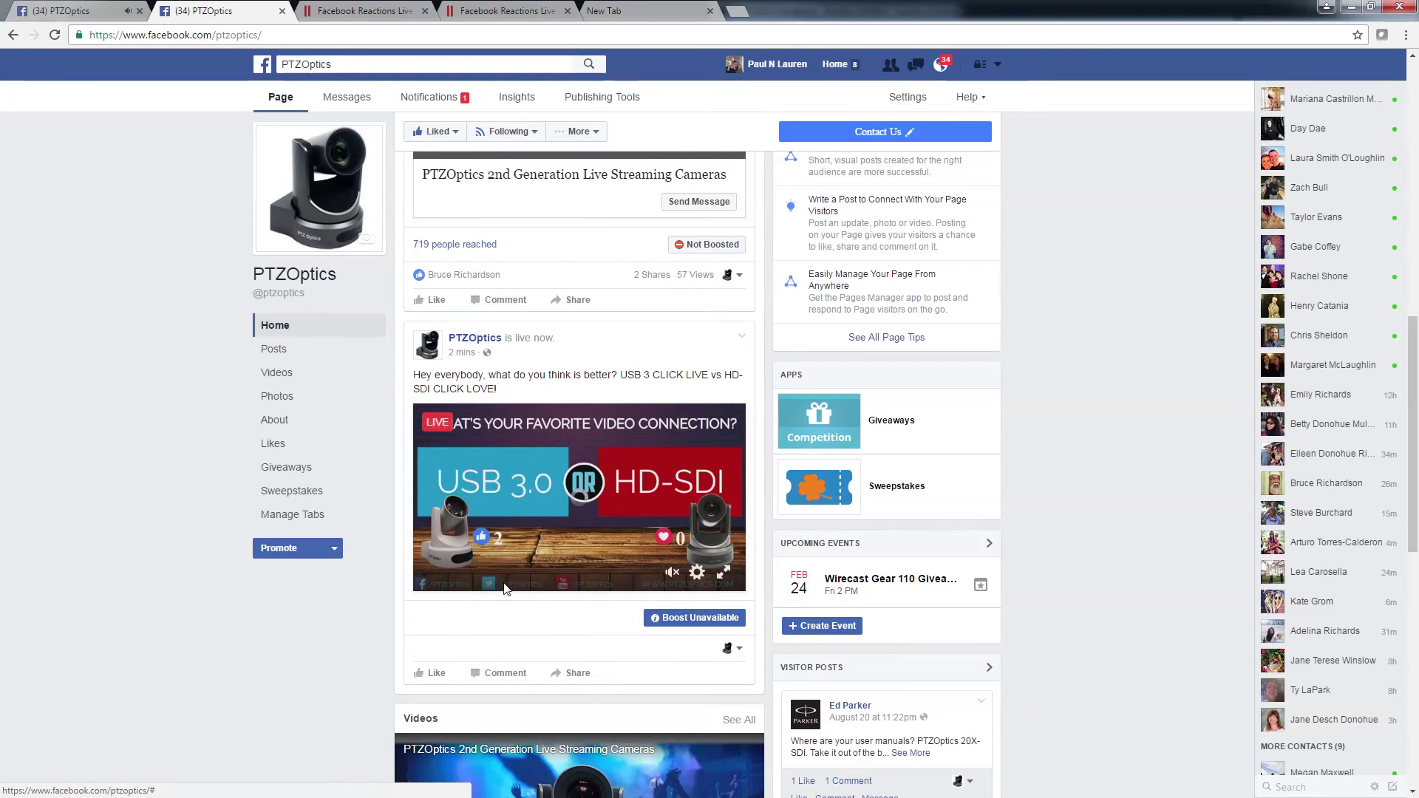
React with Love on the live USB 3 vs HD-SDI post, then switch to the Facebook Reactions Live overlay tab
click(436, 673)
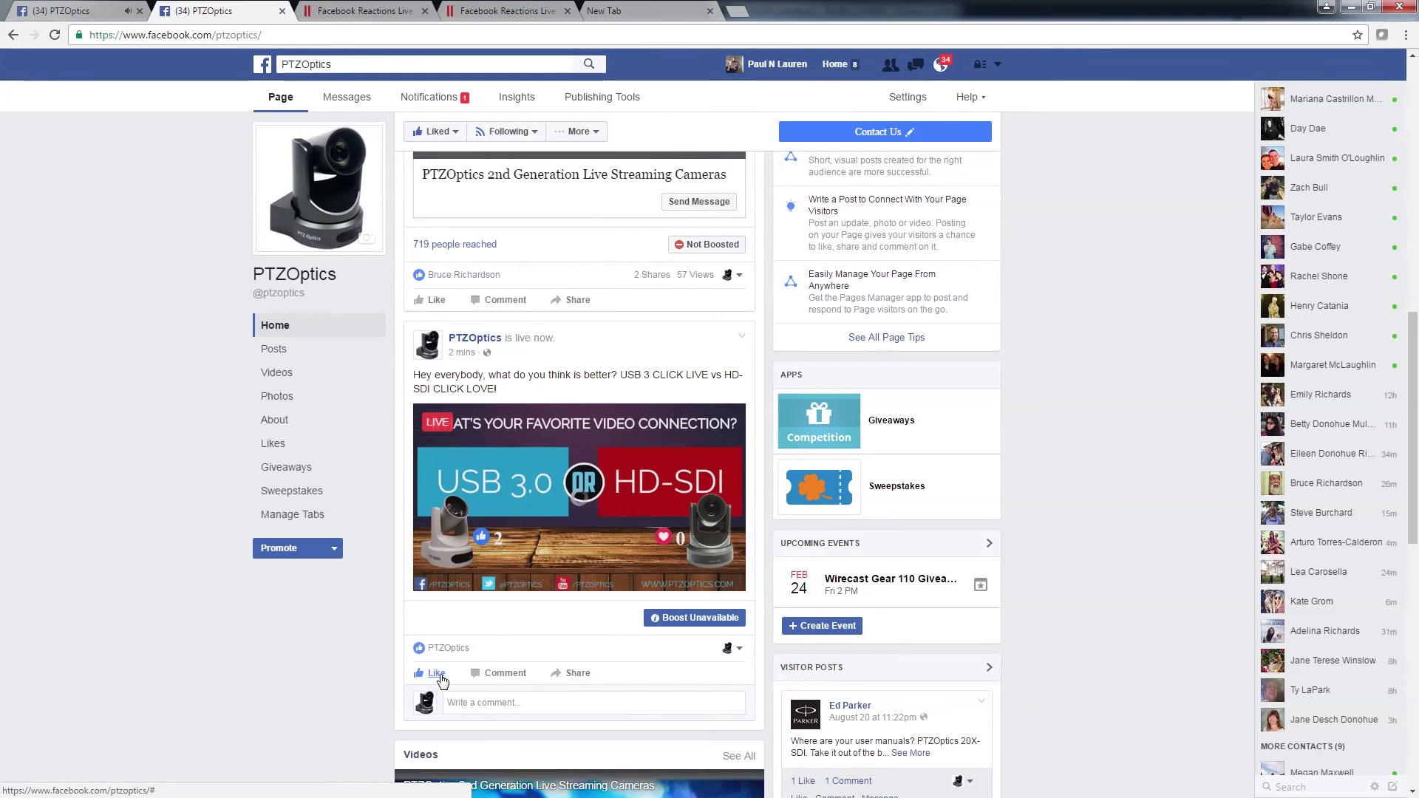
mouse_move(438, 681)
click(453, 641)
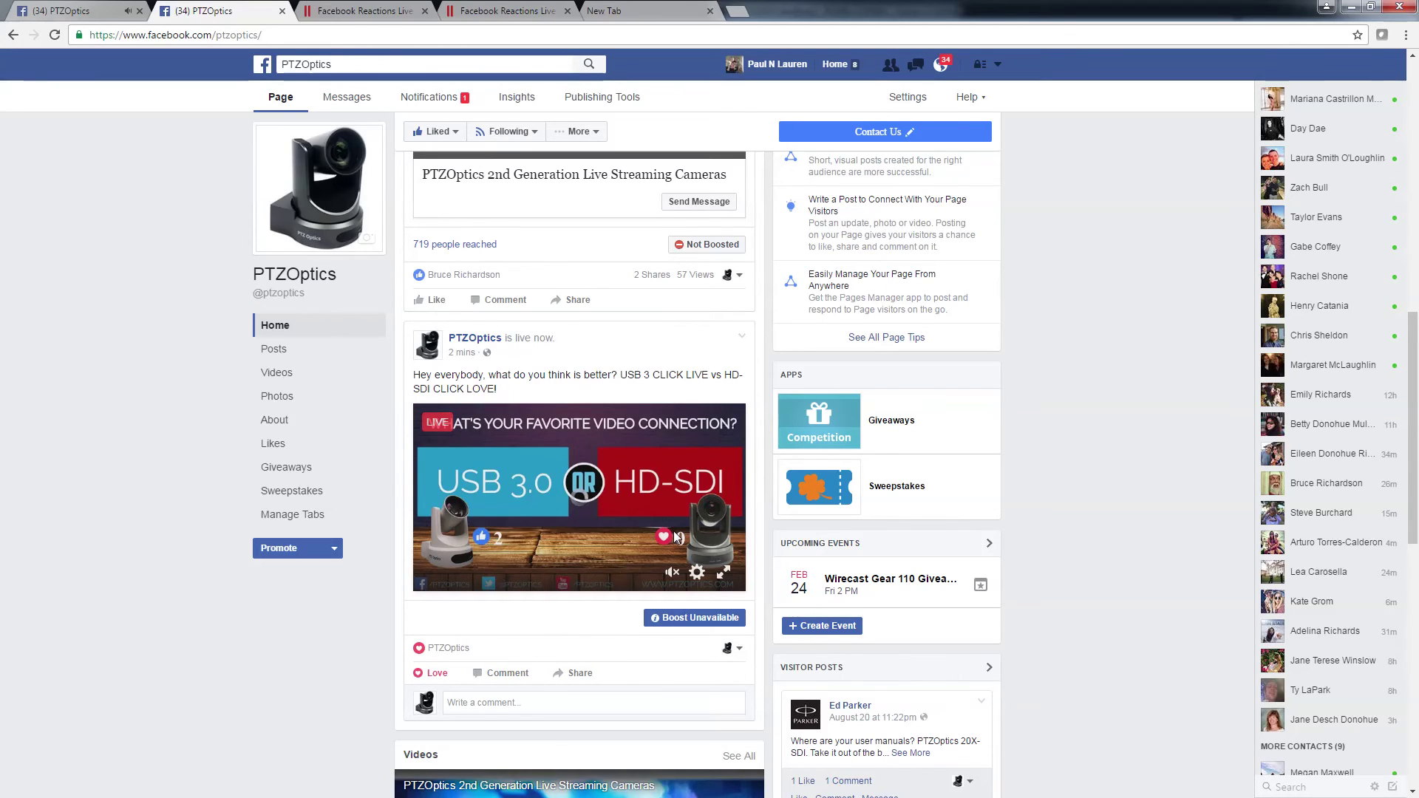
click(741, 337)
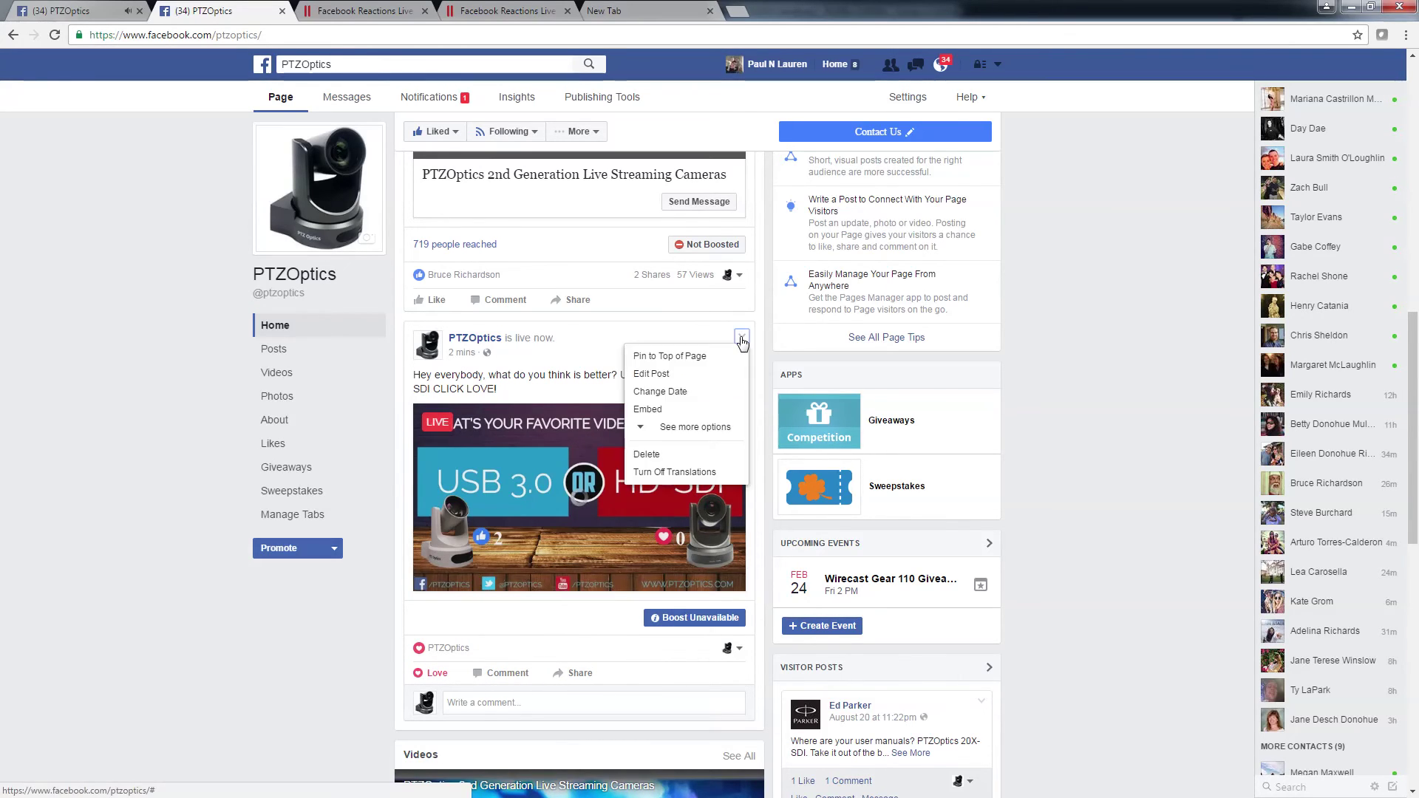
click(686, 428)
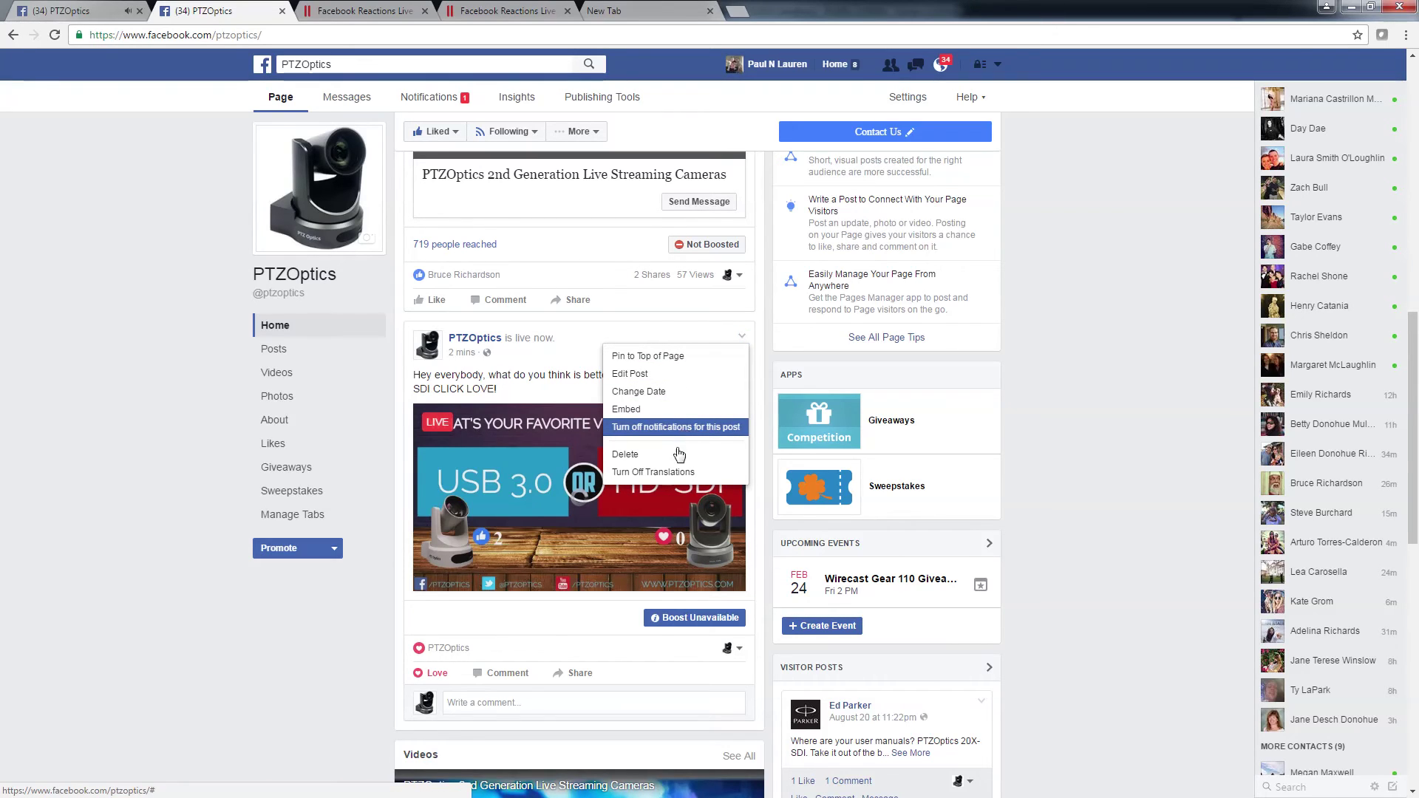
click(610, 529)
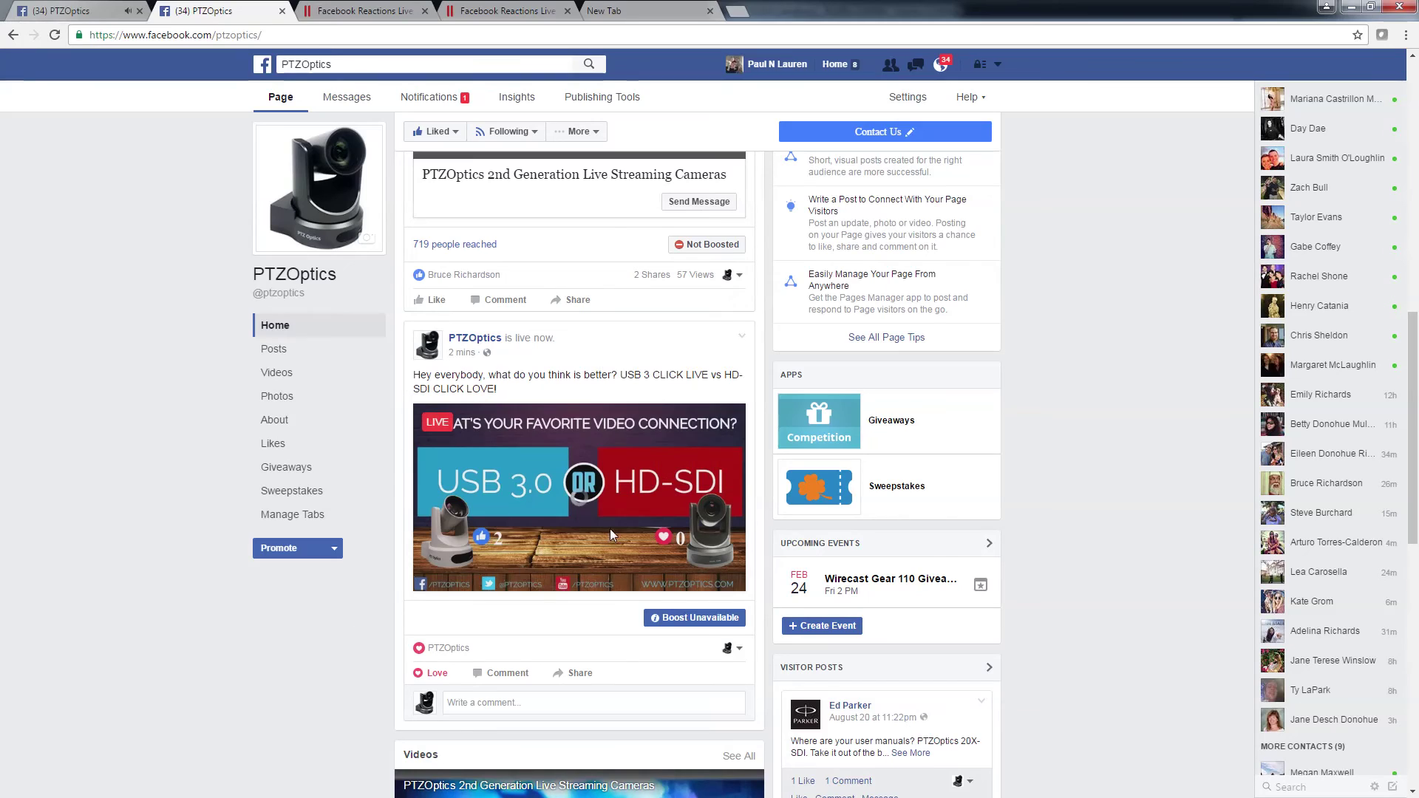
click(385, 8)
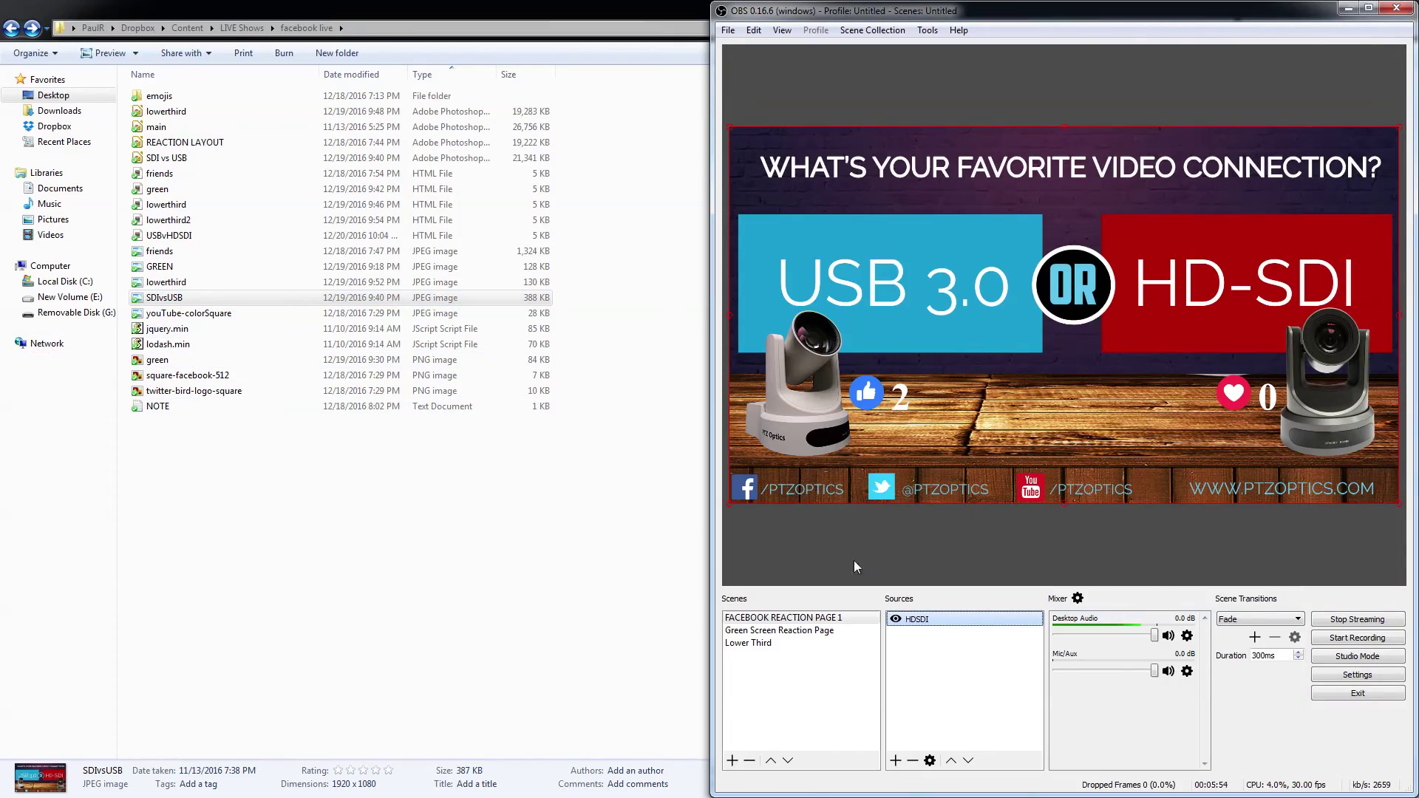
Remove the HDSDI source, add a new BrowserSource, and select its existing web address
click(914, 762)
click(1073, 418)
right_click(951, 663)
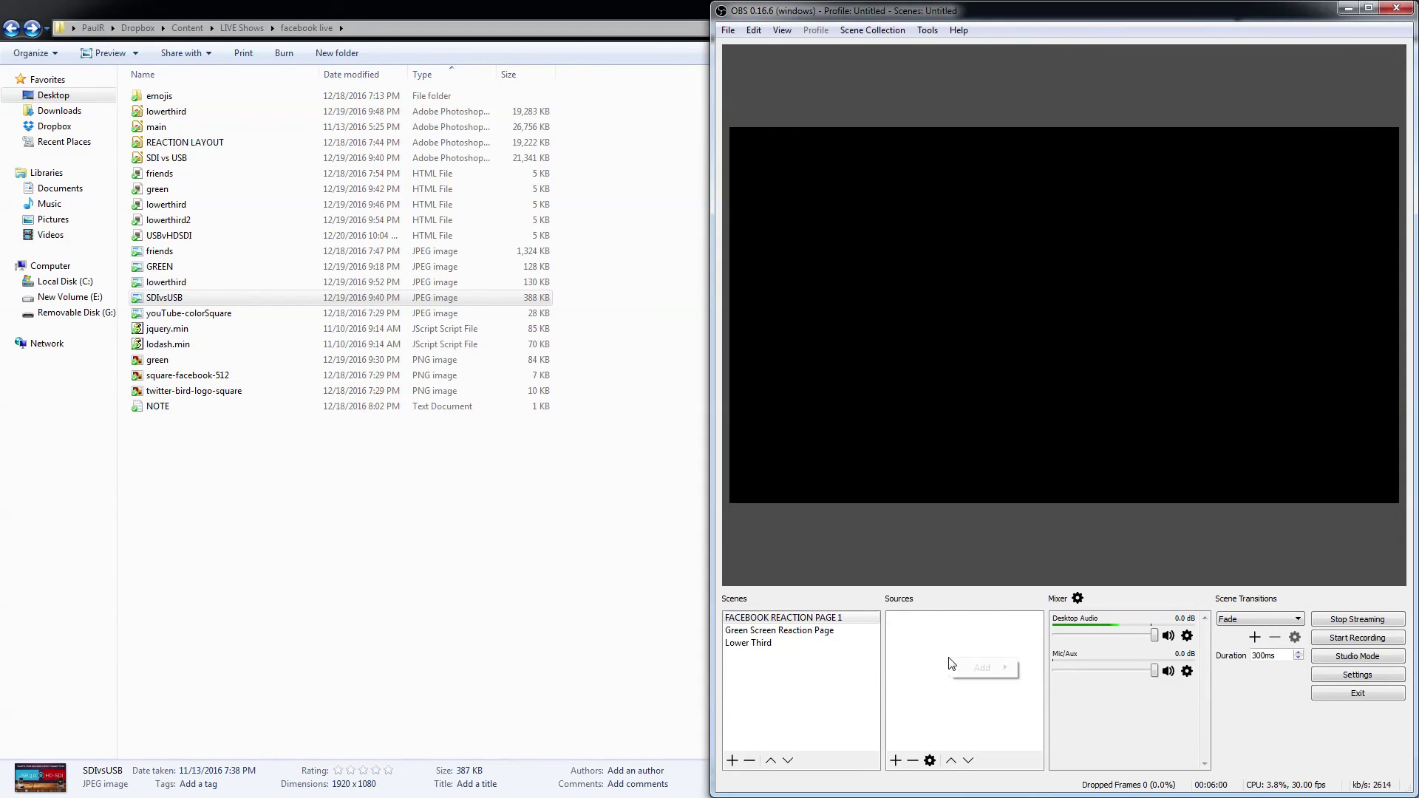
mouse_move(1002, 669)
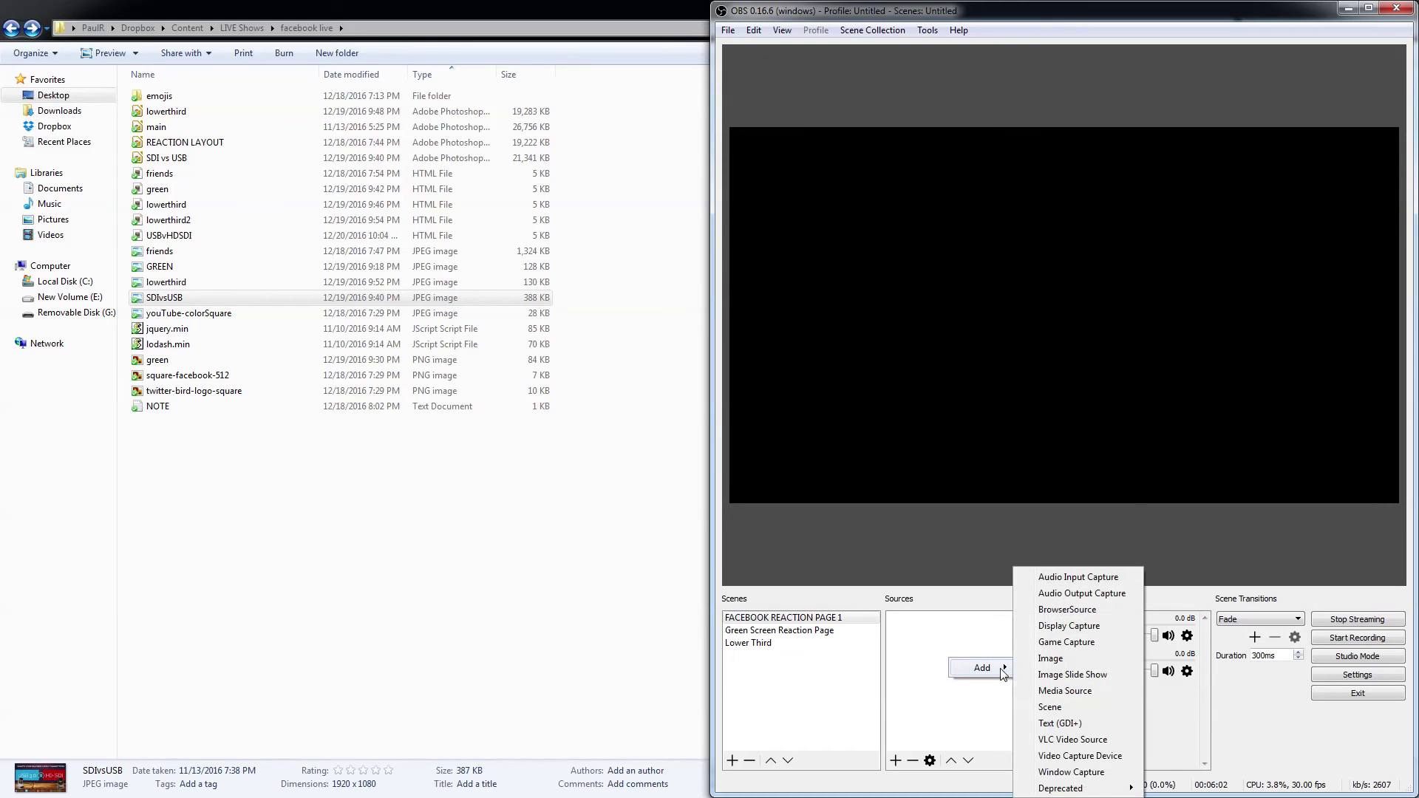
click(1087, 610)
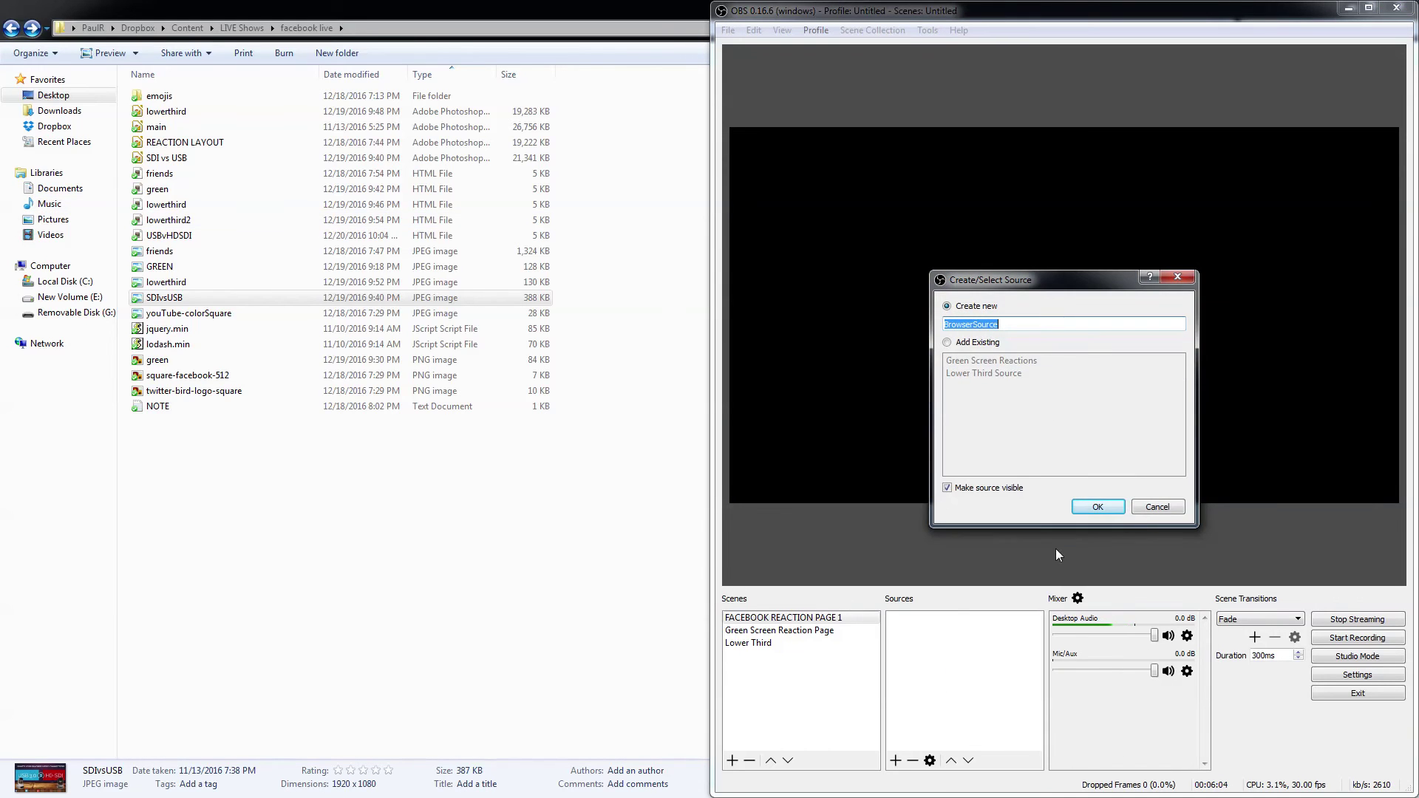
click(1098, 507)
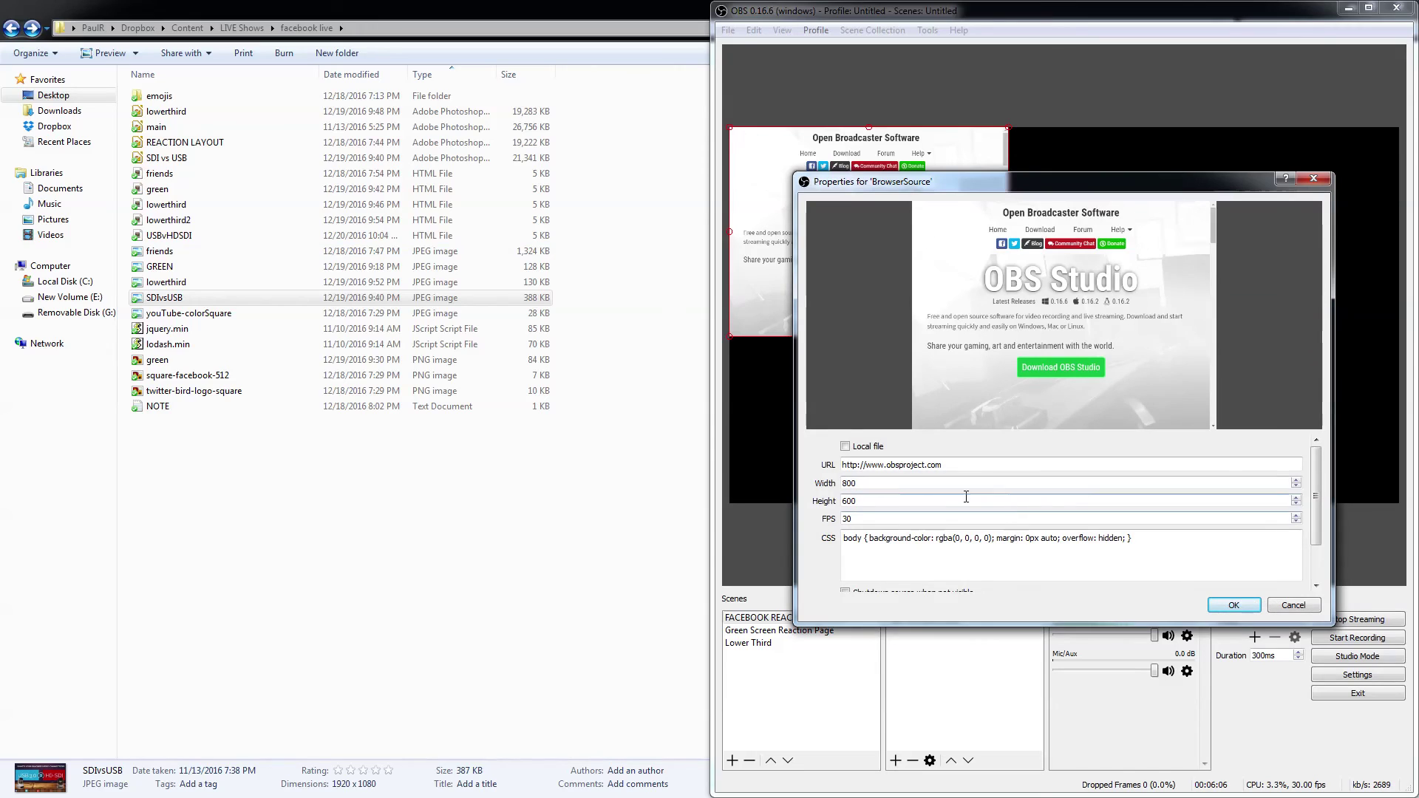
drag(950, 464, 766, 454)
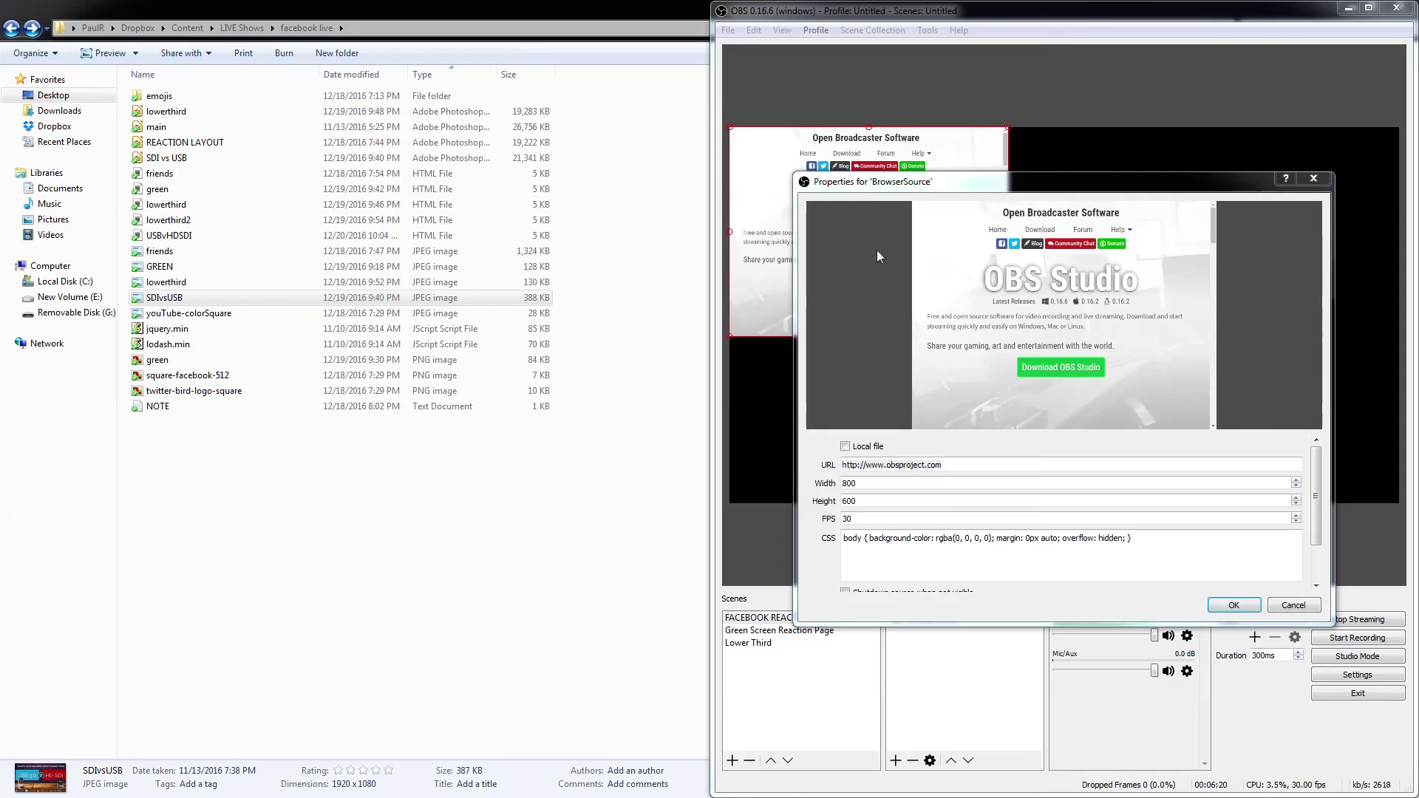
triple_click(982, 465)
Paste the ptzoptics.com/facebook/USBvHDSDI.html address and size the browser source 1920 x 1080
text(http://ptzoptics.com/facebook/USBvHDSDI.html)
double_click(982, 482)
text(1920)
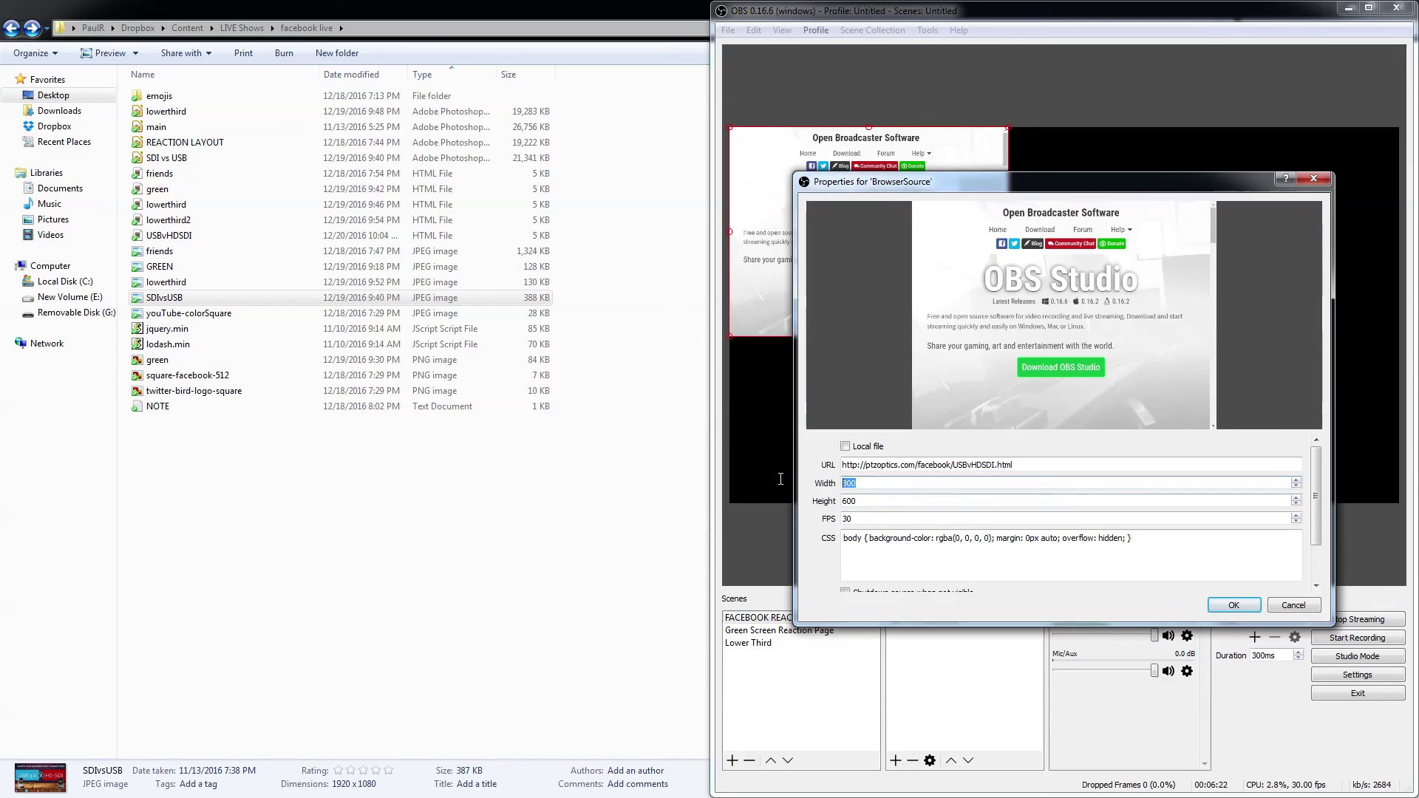
key(Tab)
text(1080)
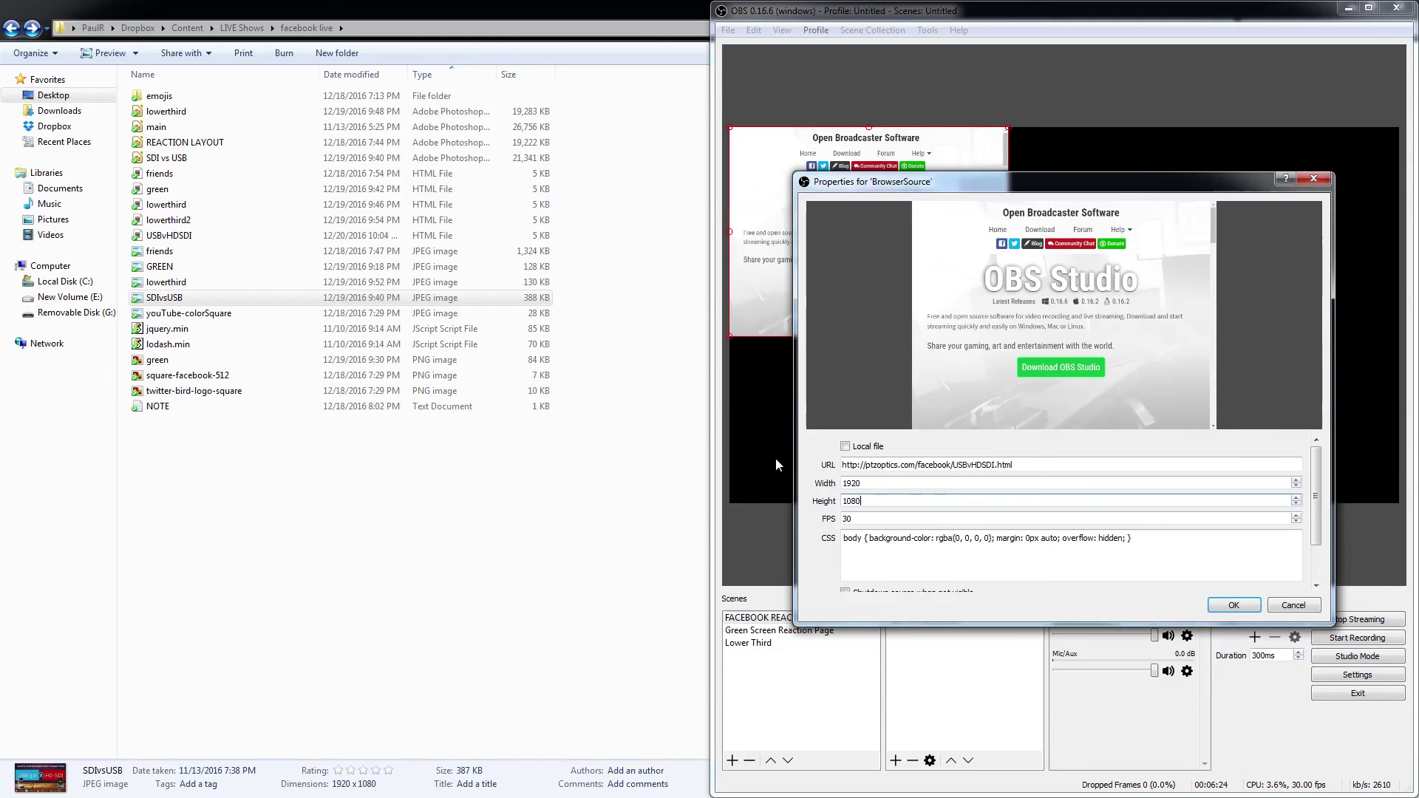
click(1228, 606)
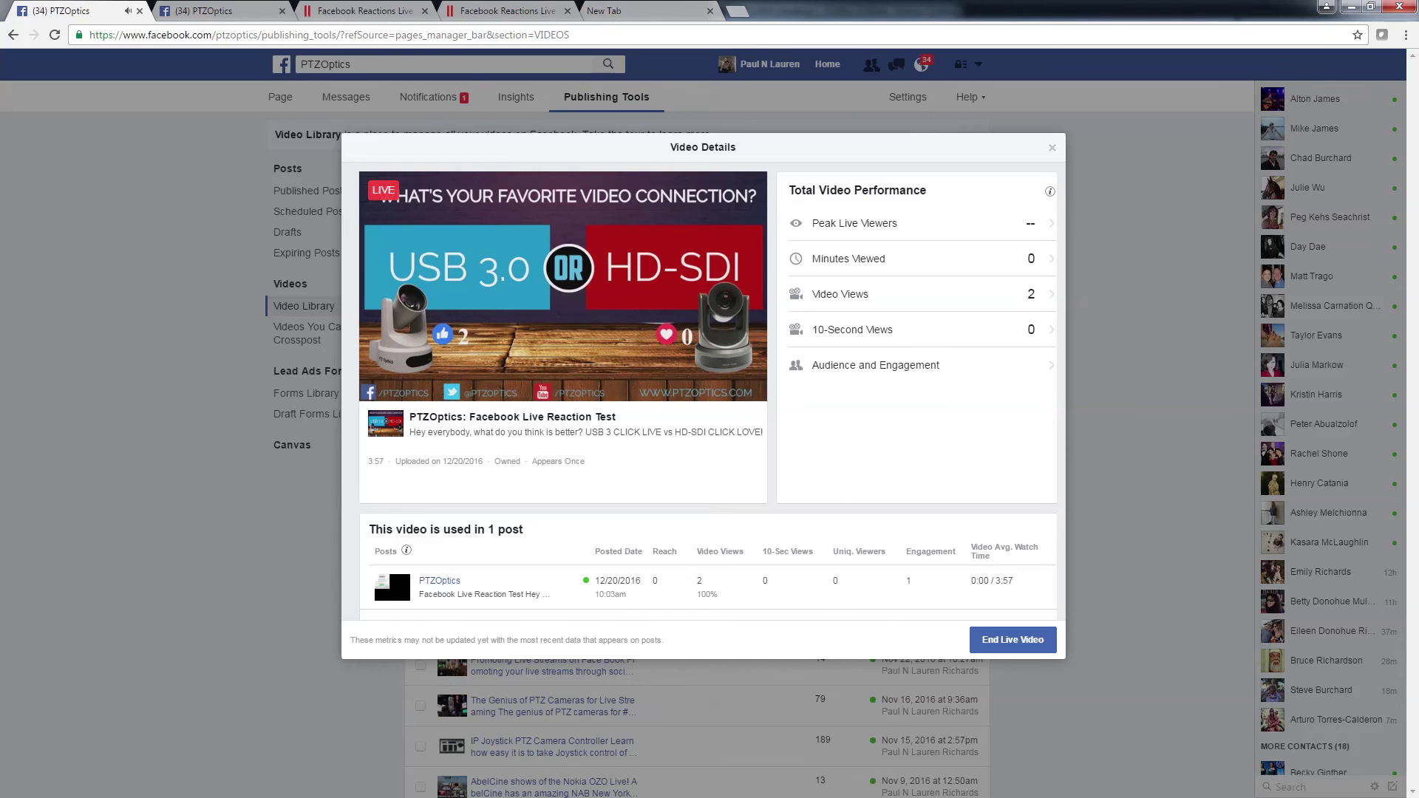
Switch back to OBS Studio and create a new scene named Scene 1
key(alt+Tab)
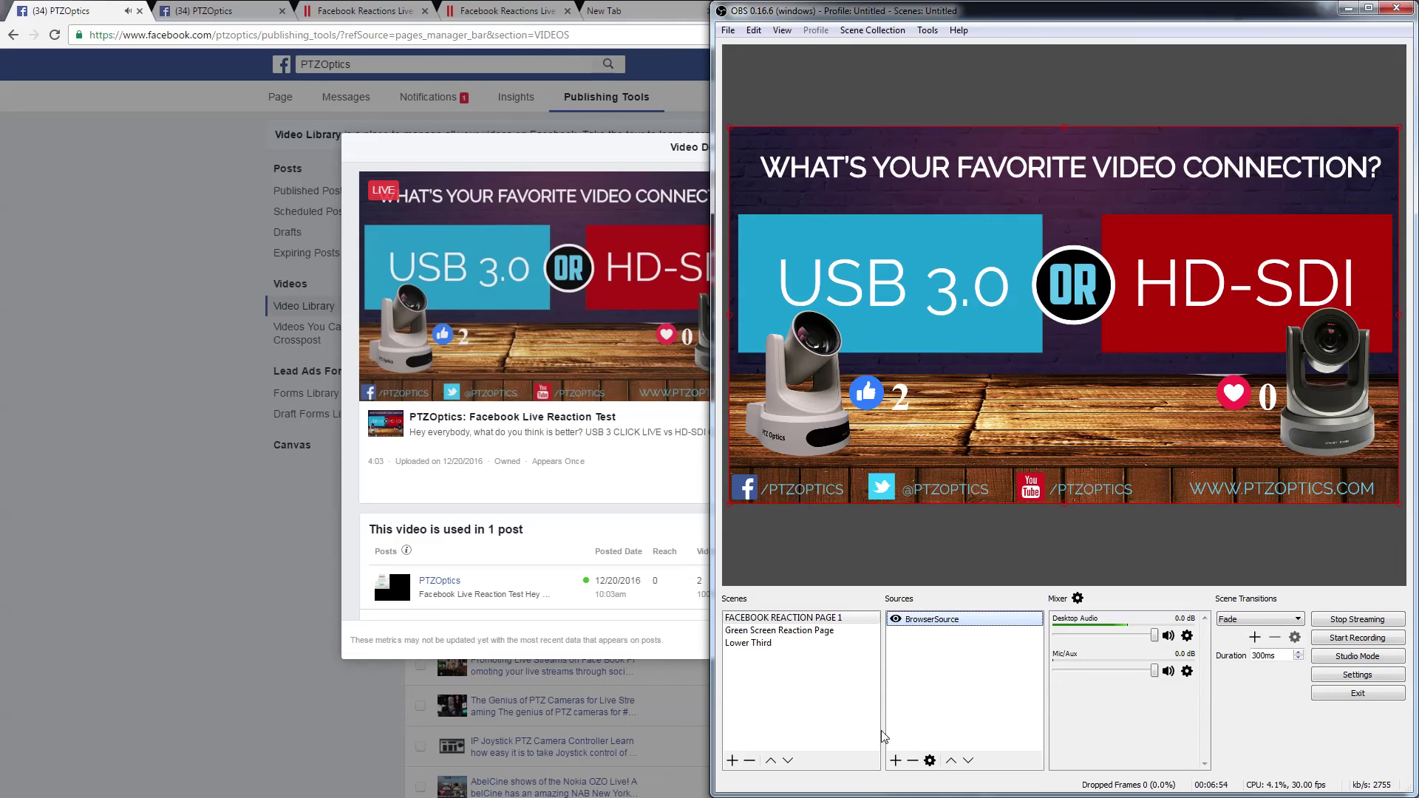
click(732, 760)
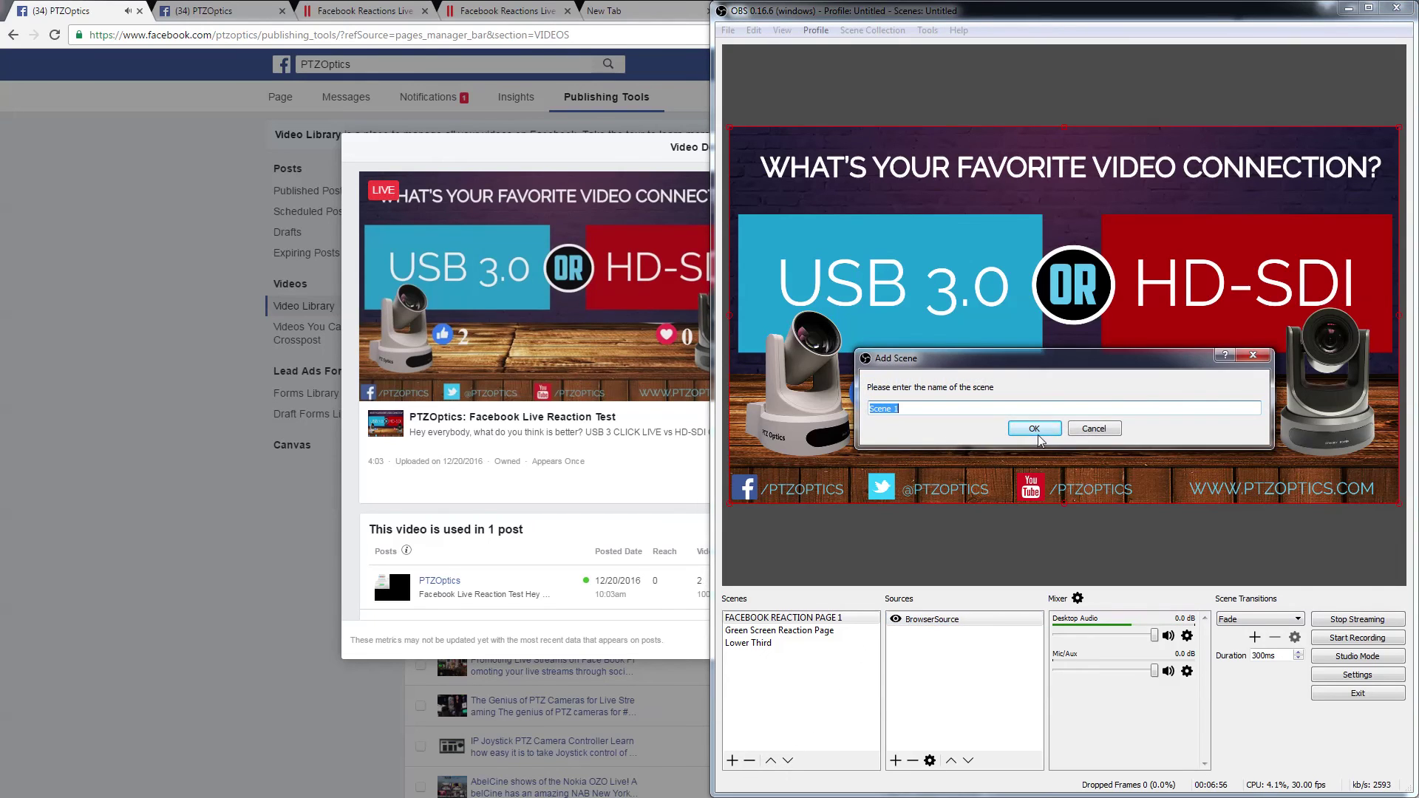
click(1037, 434)
Add BrowserSource 1 to Scene 1 with the ptzoptics overlay address at 1920 x 1080
click(896, 761)
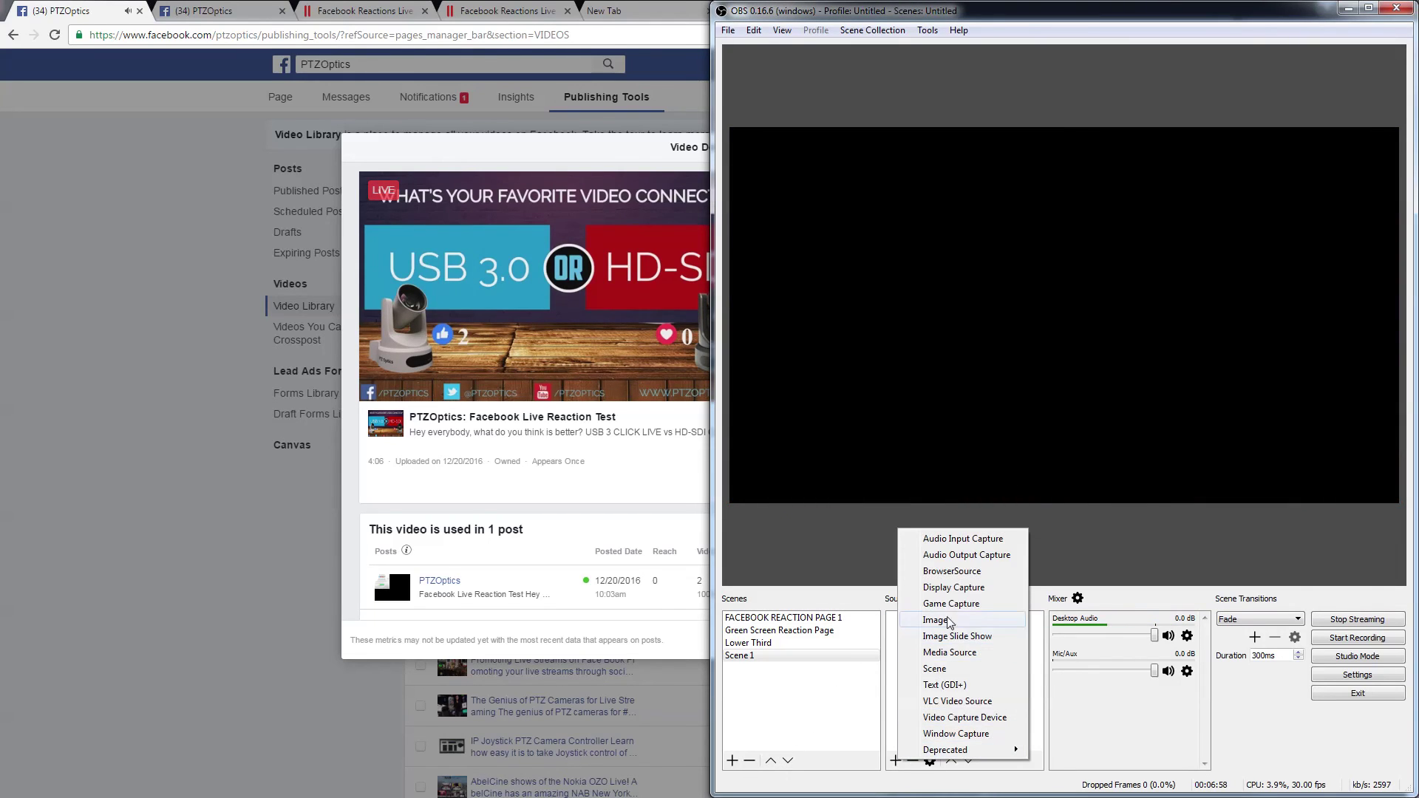
click(952, 571)
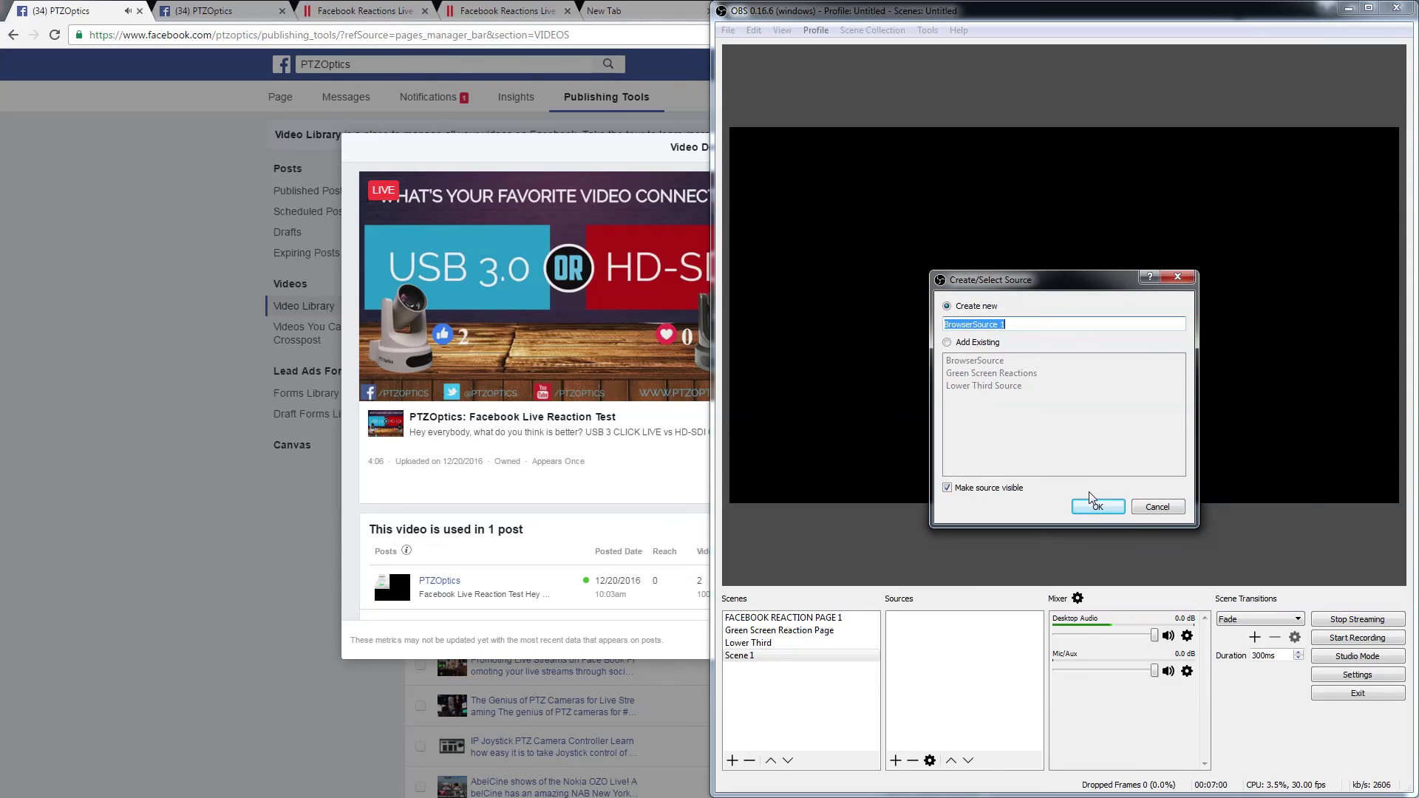
click(1094, 502)
triple_click(978, 465)
text(http://ptzoptics.com/facebook/USBvHDSDI.html)
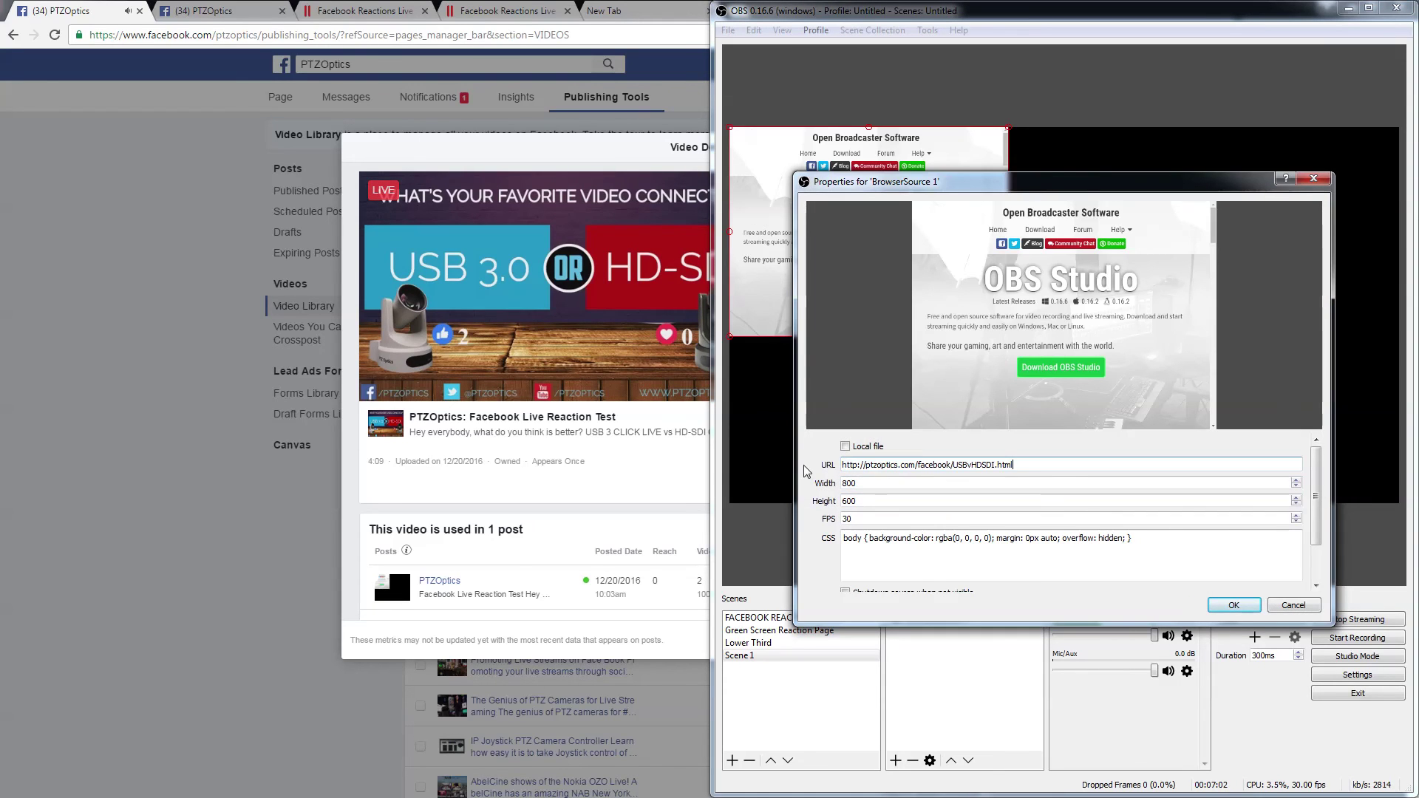
key(Tab)
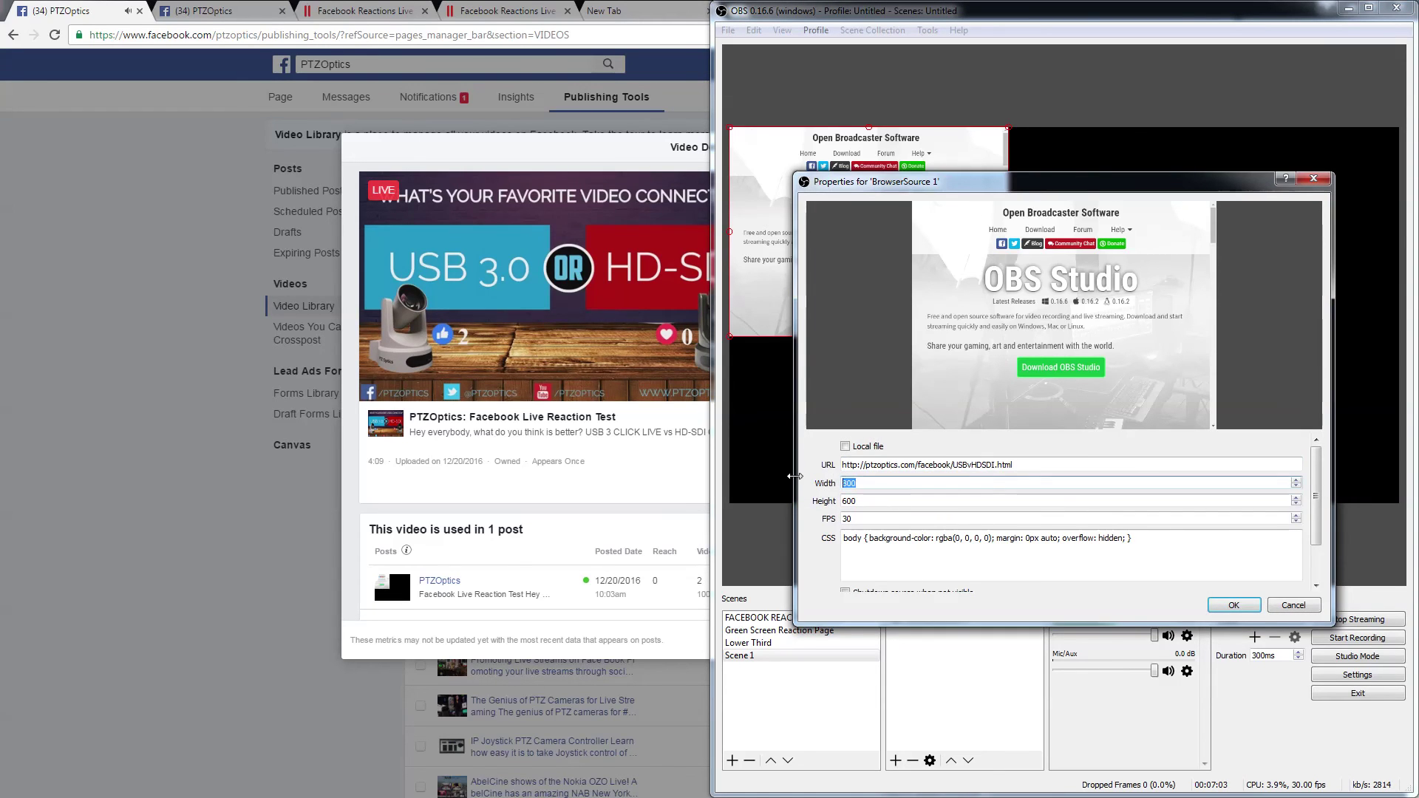
text(1920)
key(Tab)
text(1080)
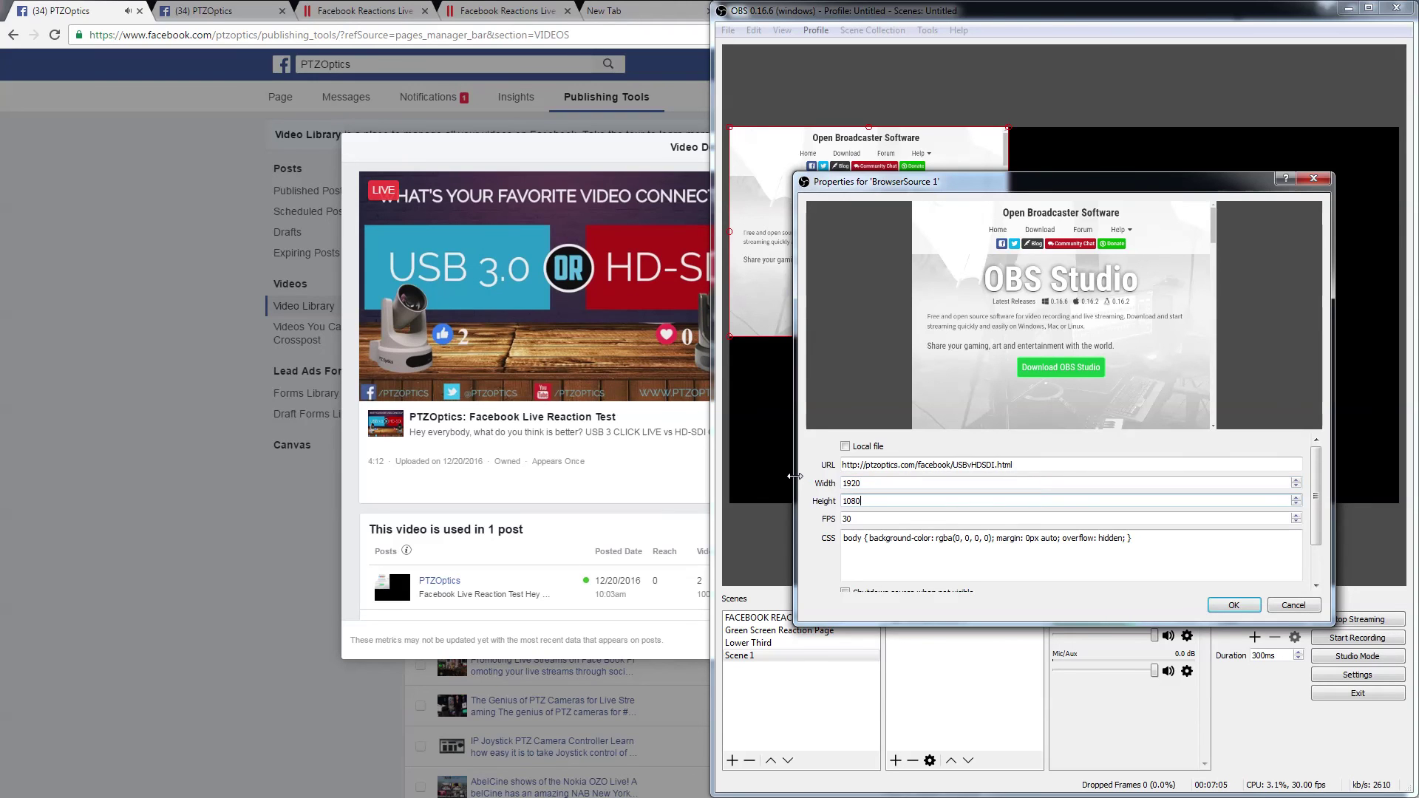
click(1241, 605)
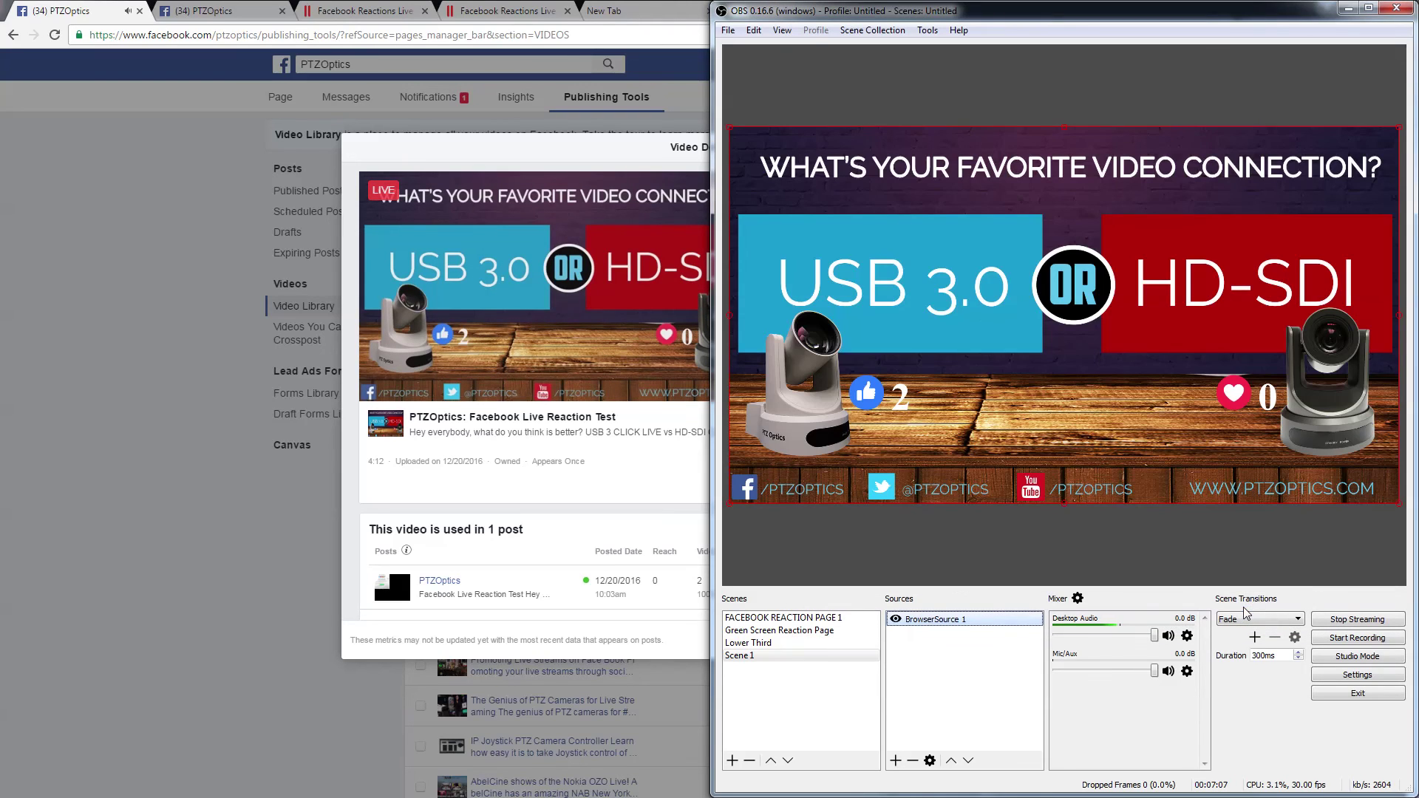
right_click(1050, 406)
Refresh BrowserSource 1's page cache so the overlay shows 0 likes and 1 heart
mouse_move(1054, 447)
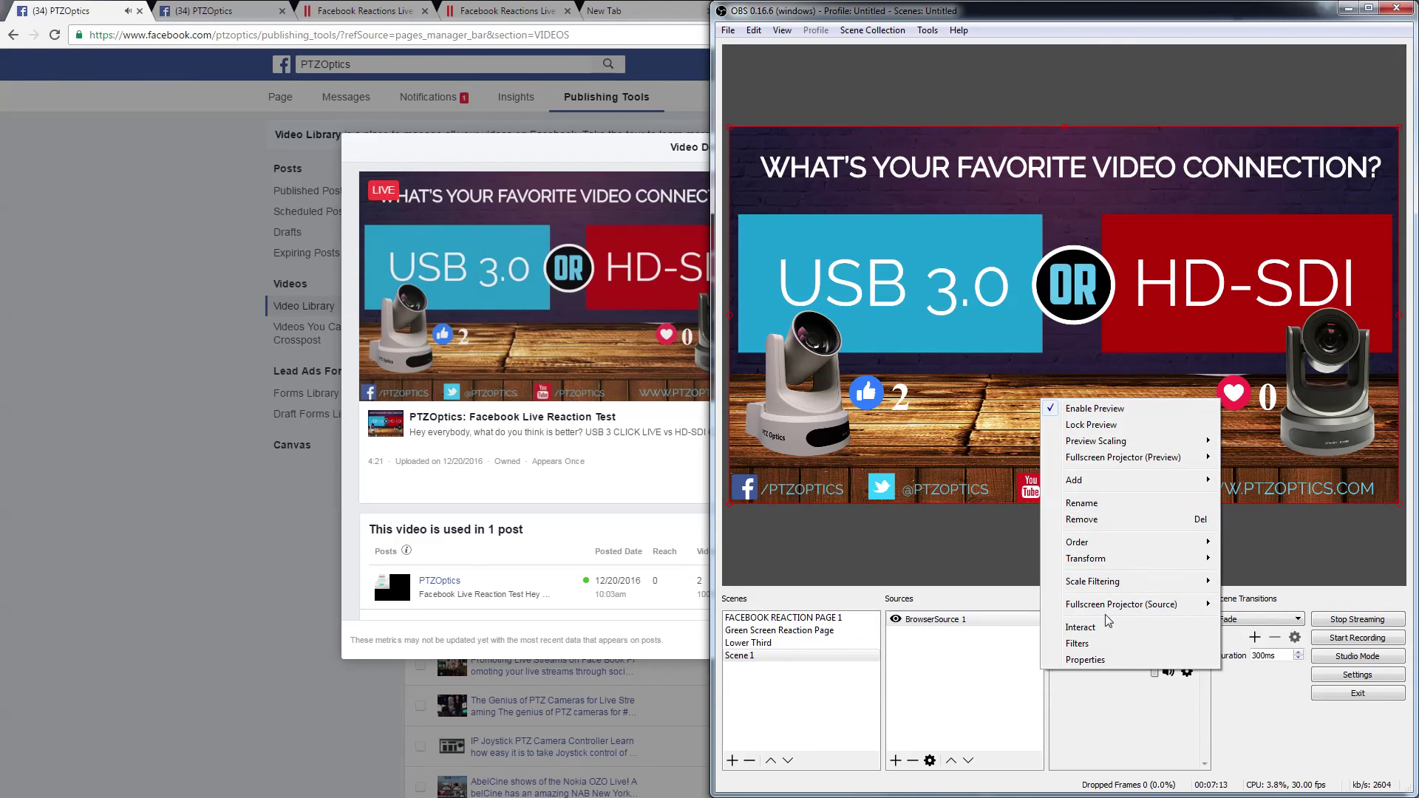
click(1092, 659)
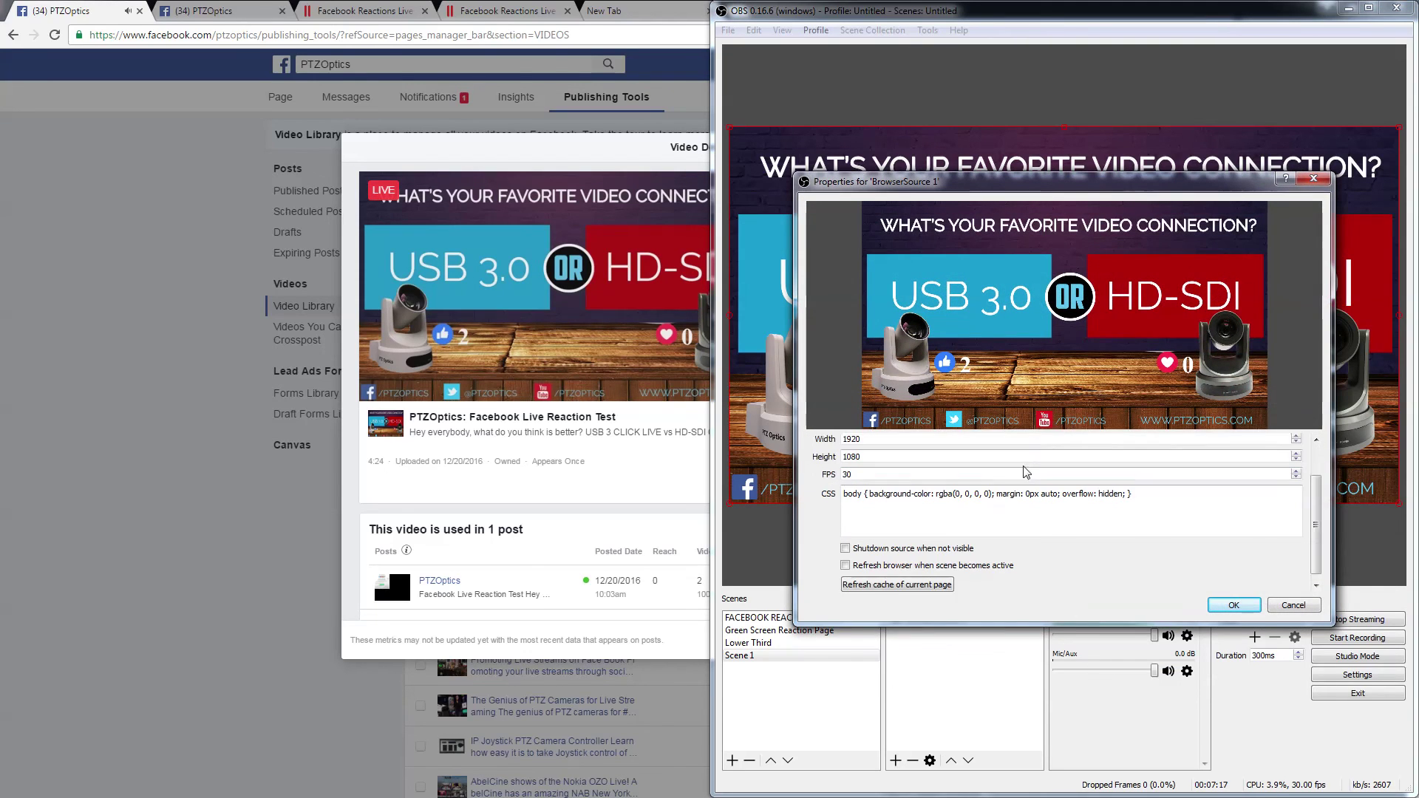
scroll(1026, 474, down, 2)
click(930, 579)
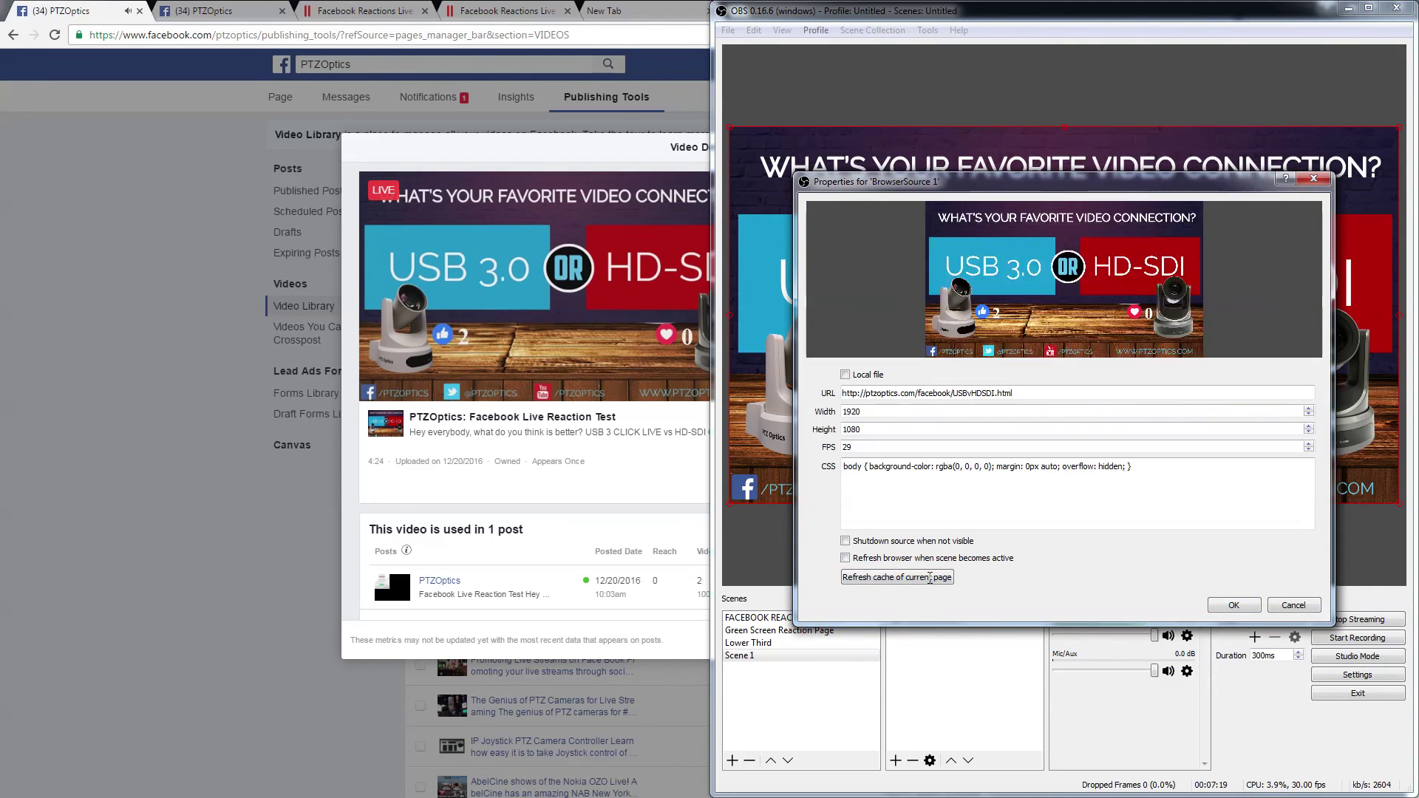
click(1240, 607)
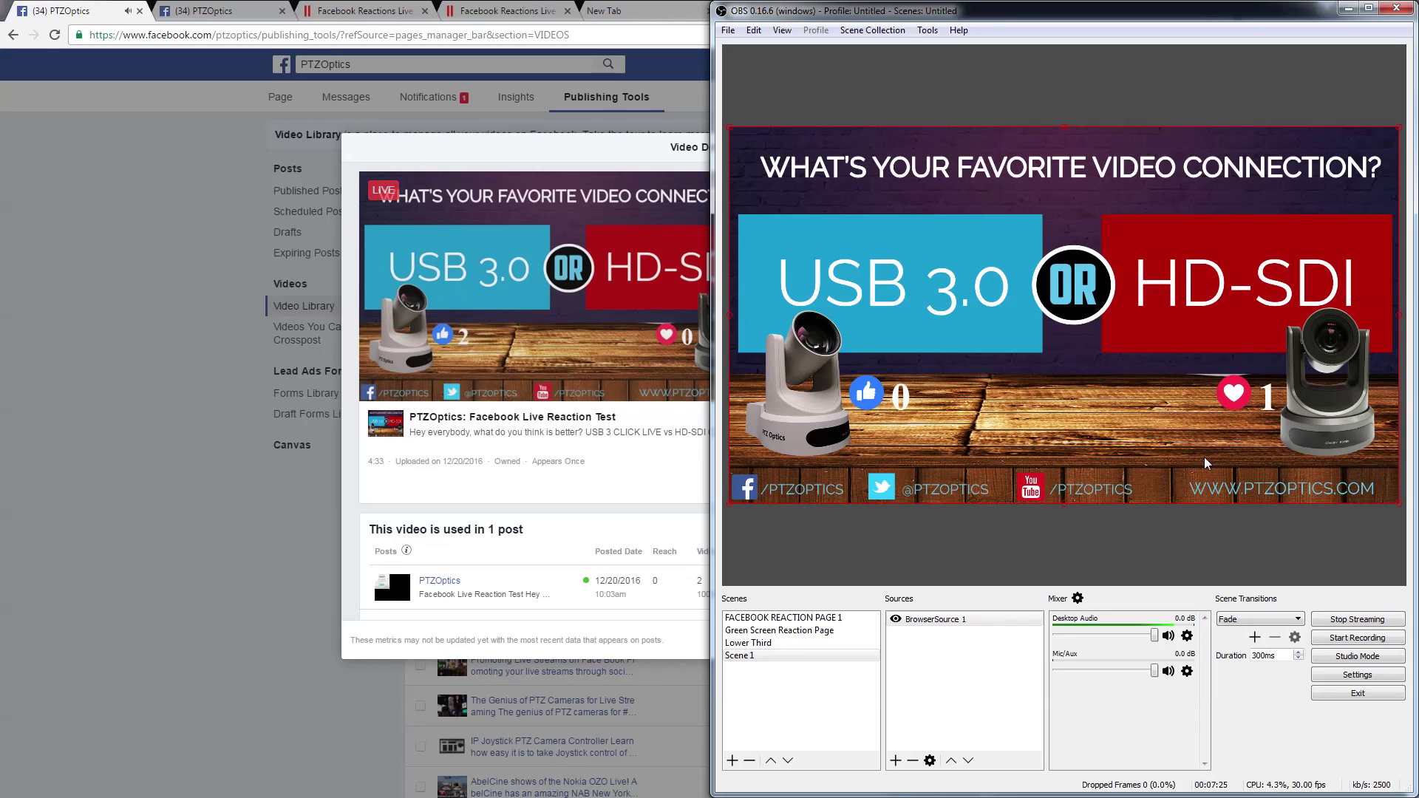
right_click(940, 295)
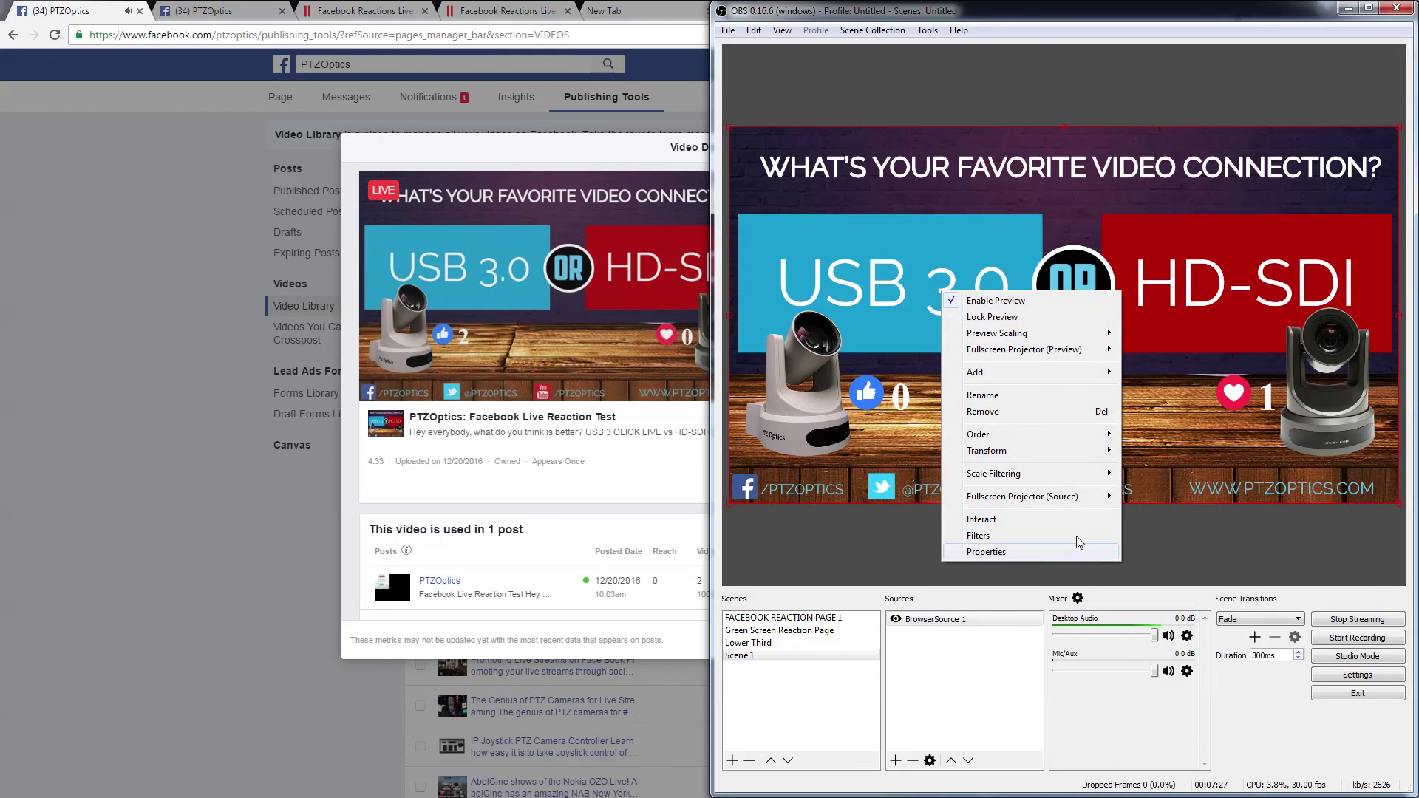
click(1107, 477)
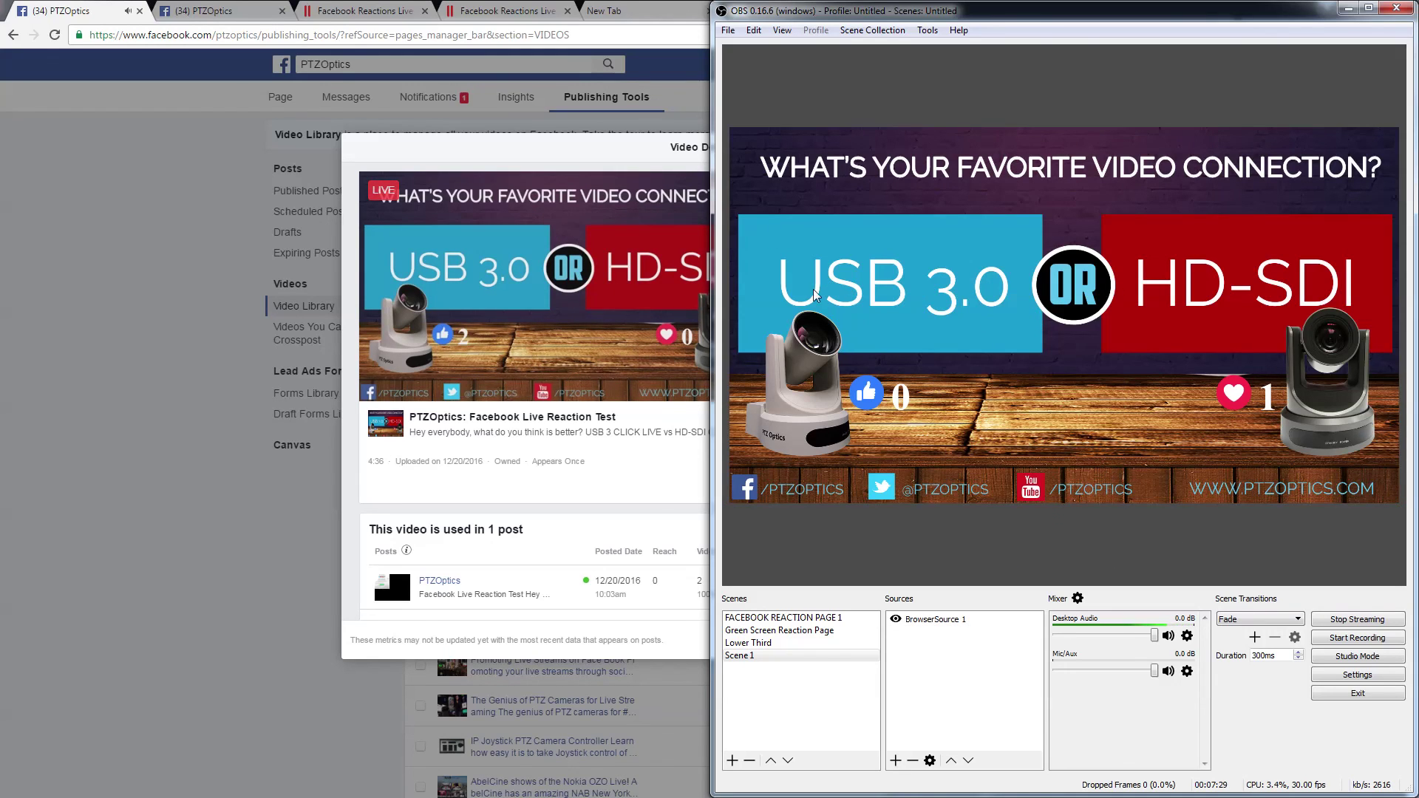